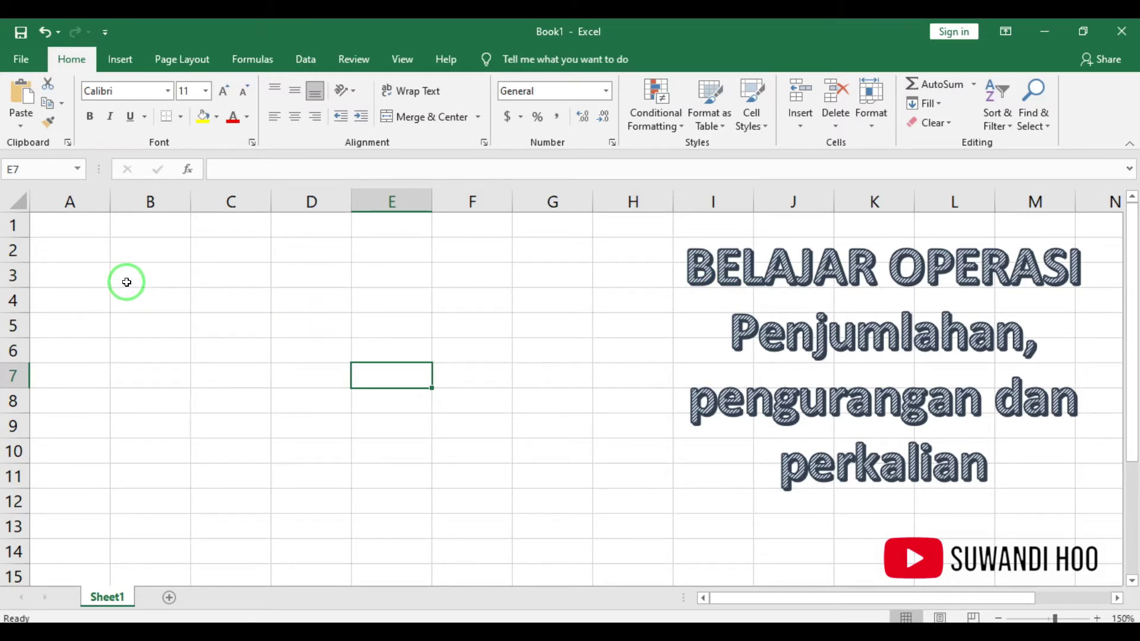
# Enter the title NOTA PENJUALAN in A1 and the header NO in A2
pyautogui.click(79, 231)
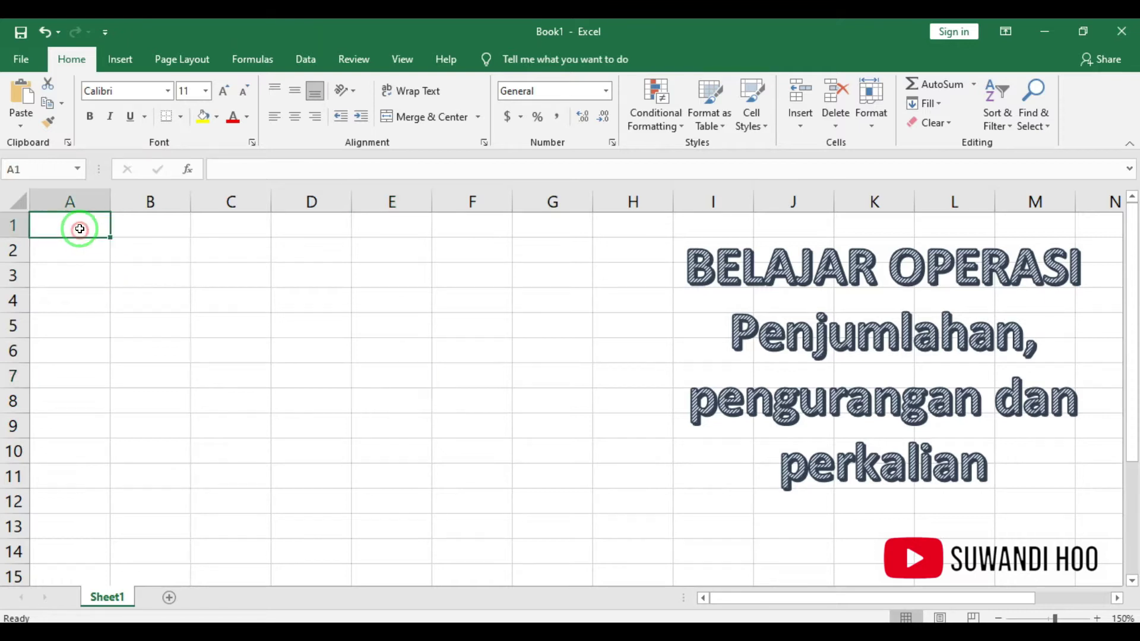
pyautogui.write('NOTA ')
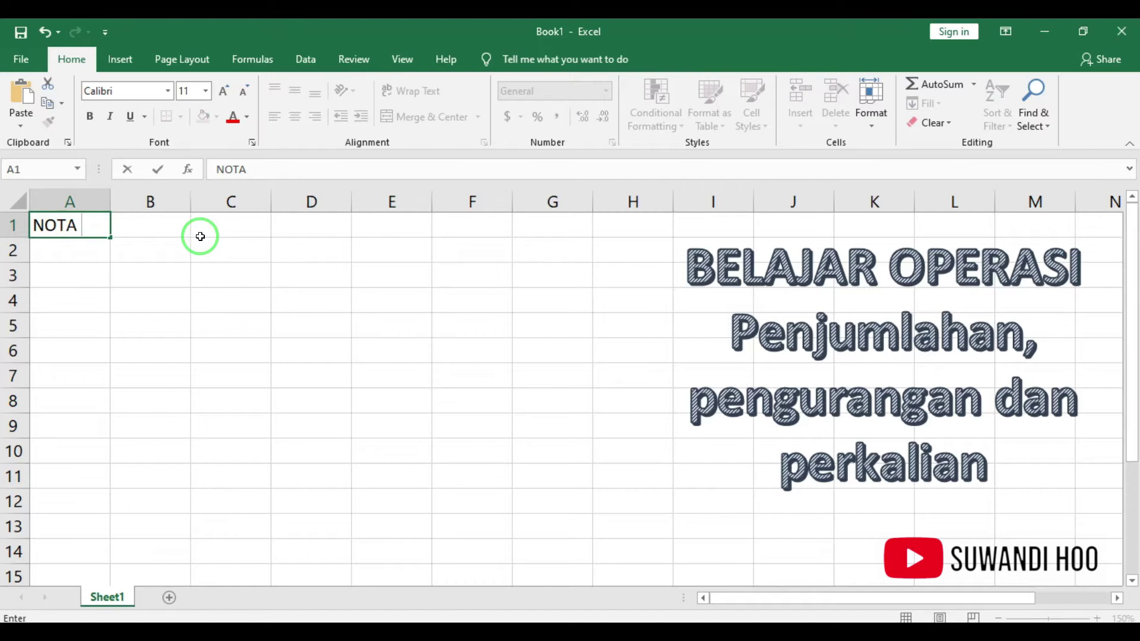
pyautogui.write('PENJUALAN')
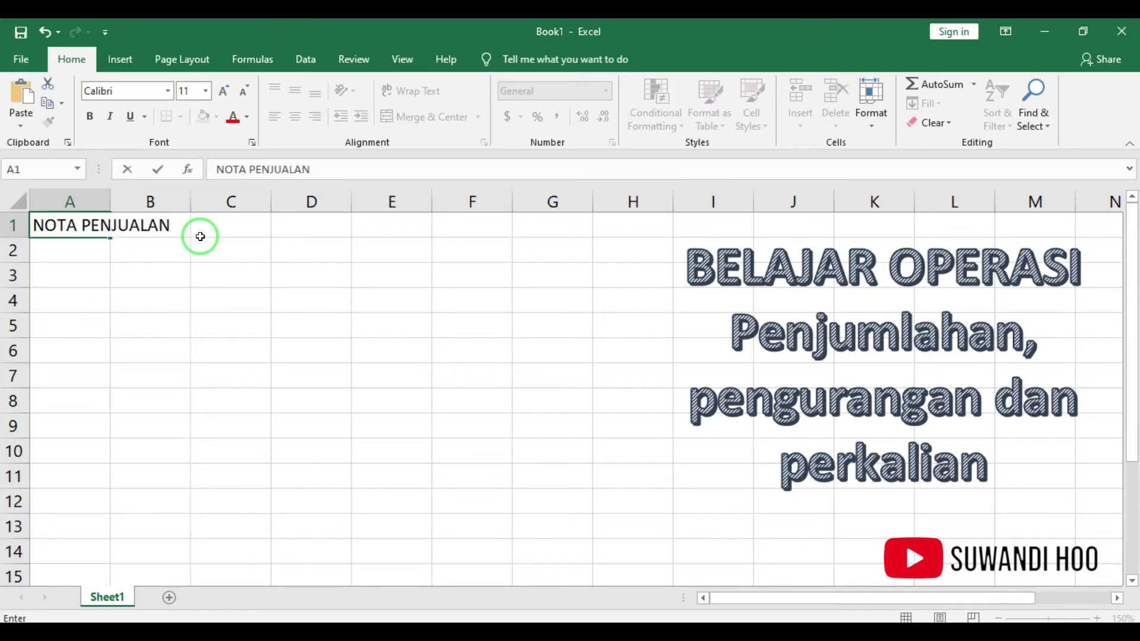
pyautogui.press('Return')
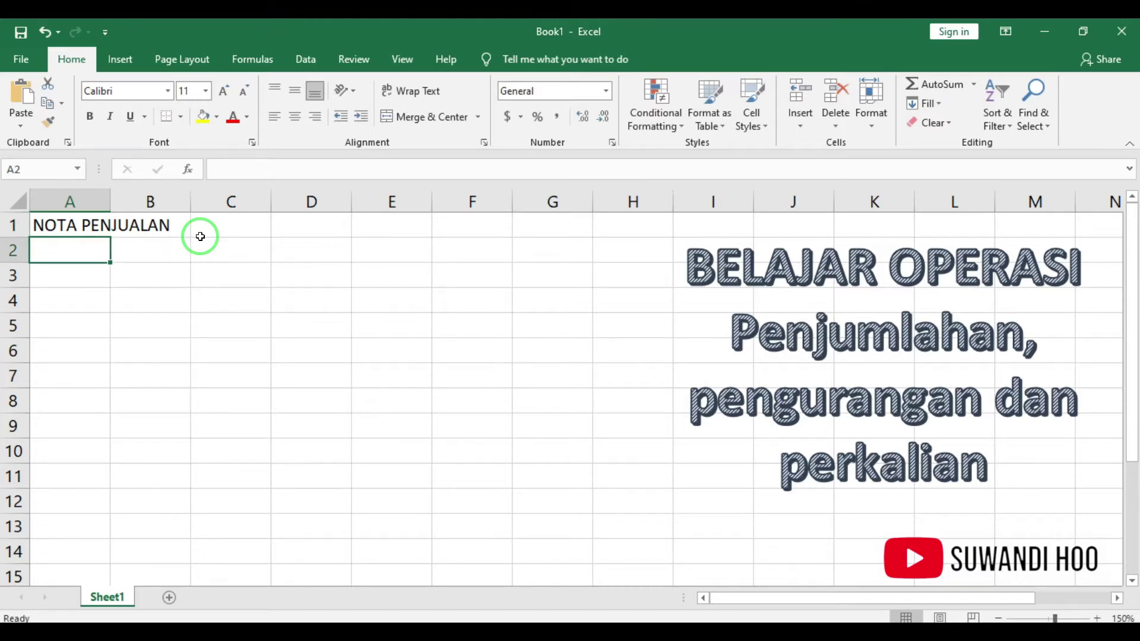
pyautogui.write('N')
pyautogui.press('BackSpace')
pyautogui.write('NO')
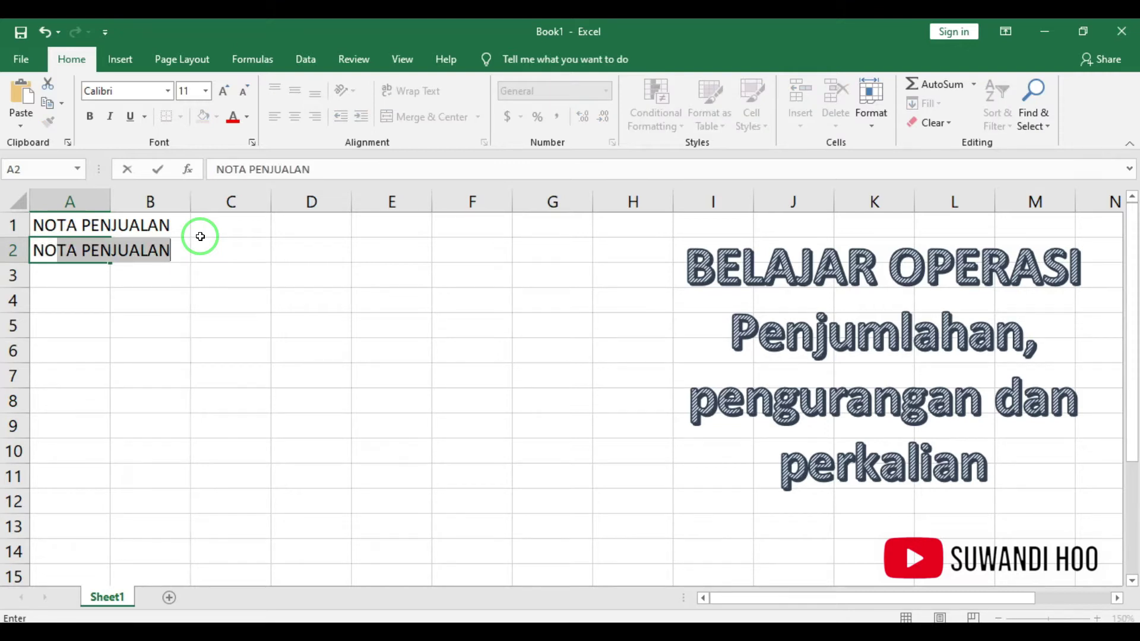
pyautogui.press('Delete')
pyautogui.press('Tab')
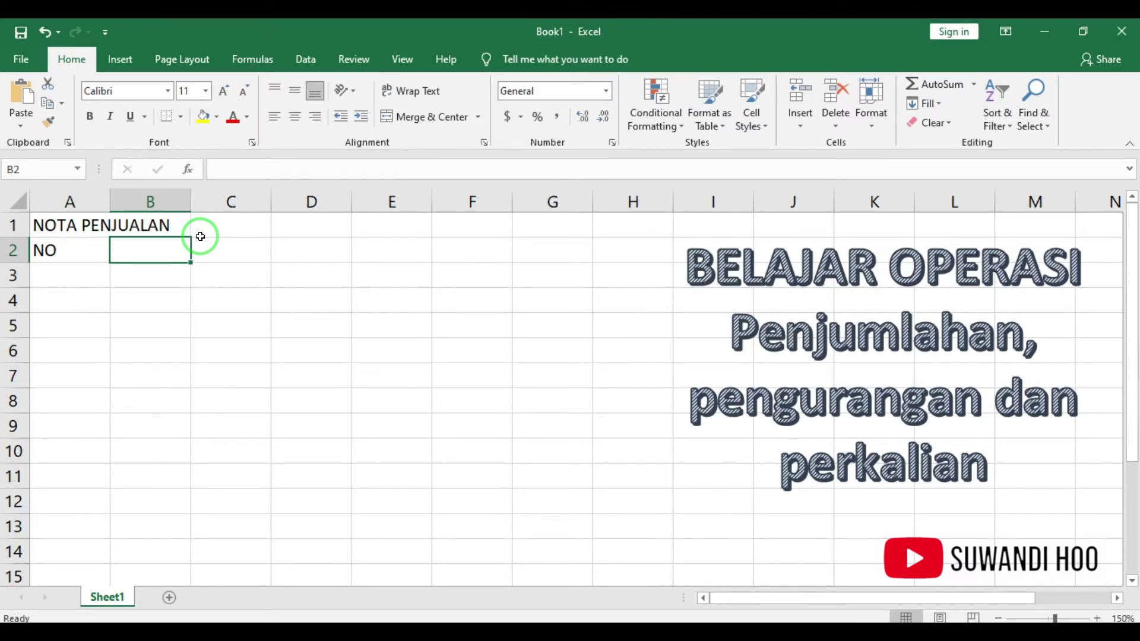
# Add the headers NAMA BARANG, Hrg Barang, Jumlah and Total across B2:E2
pyautogui.write('NAMA B')
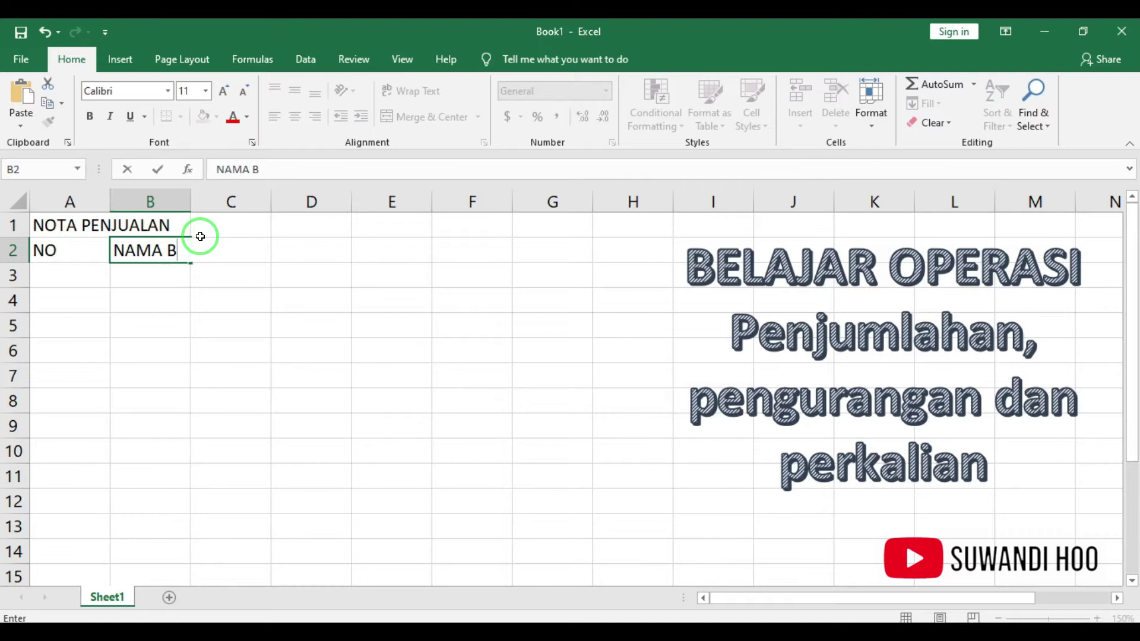
pyautogui.write('ARANG')
pyautogui.press('Tab')
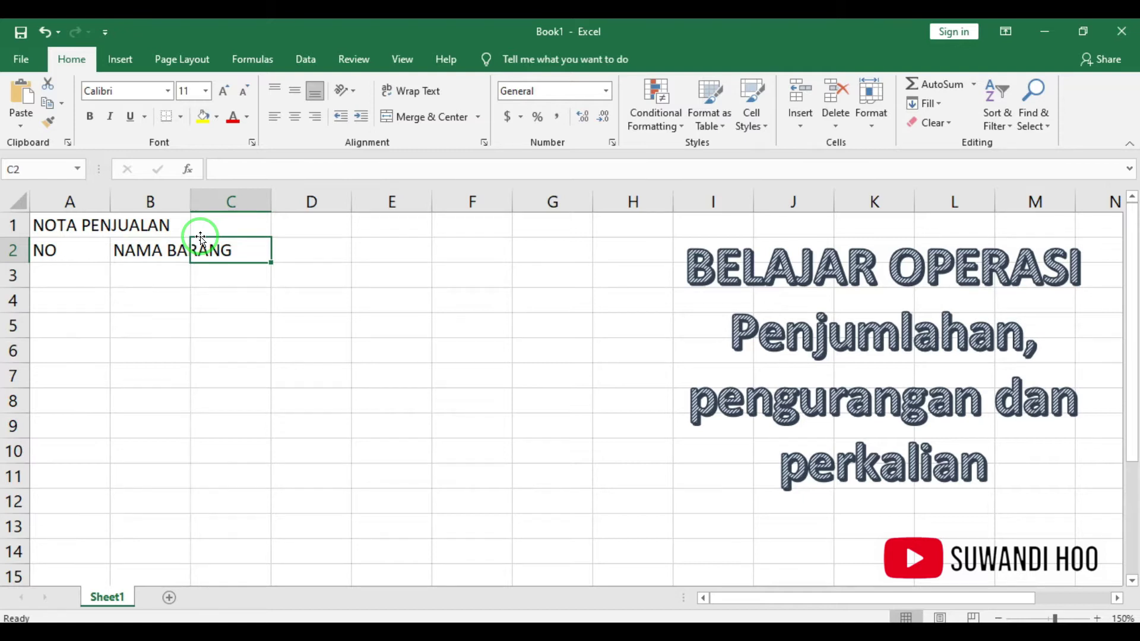
pyautogui.write('Hrga')
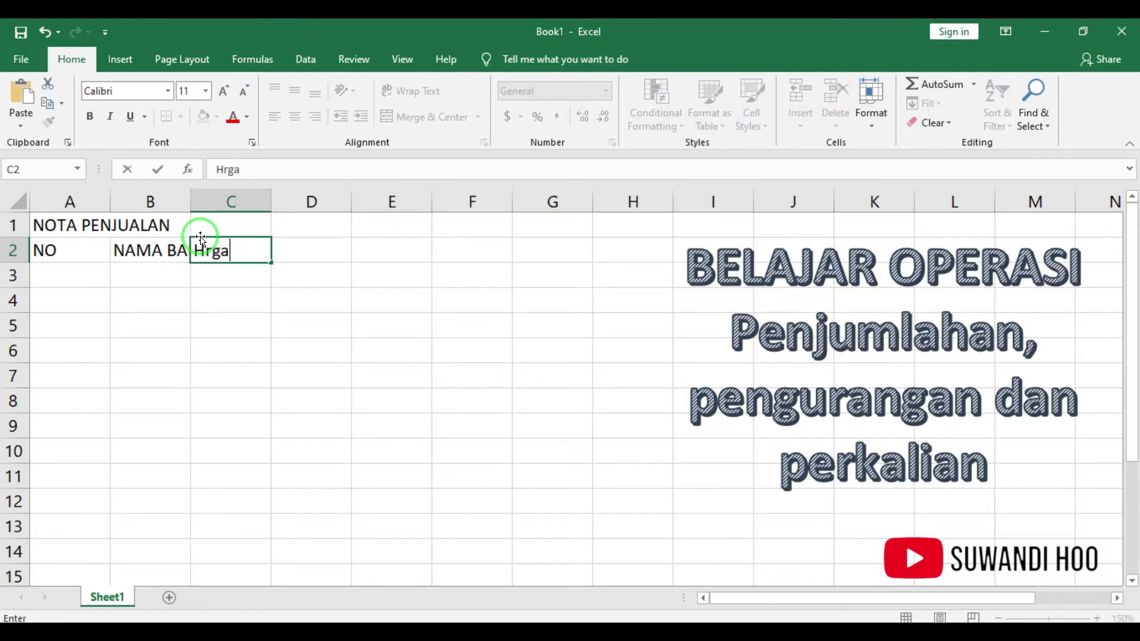
pyautogui.press('BackSpace')
pyautogui.write('Barng')
pyautogui.press('BackSpace')
pyautogui.press('BackSpace')
pyautogui.write('ang')
pyautogui.press('Tab')
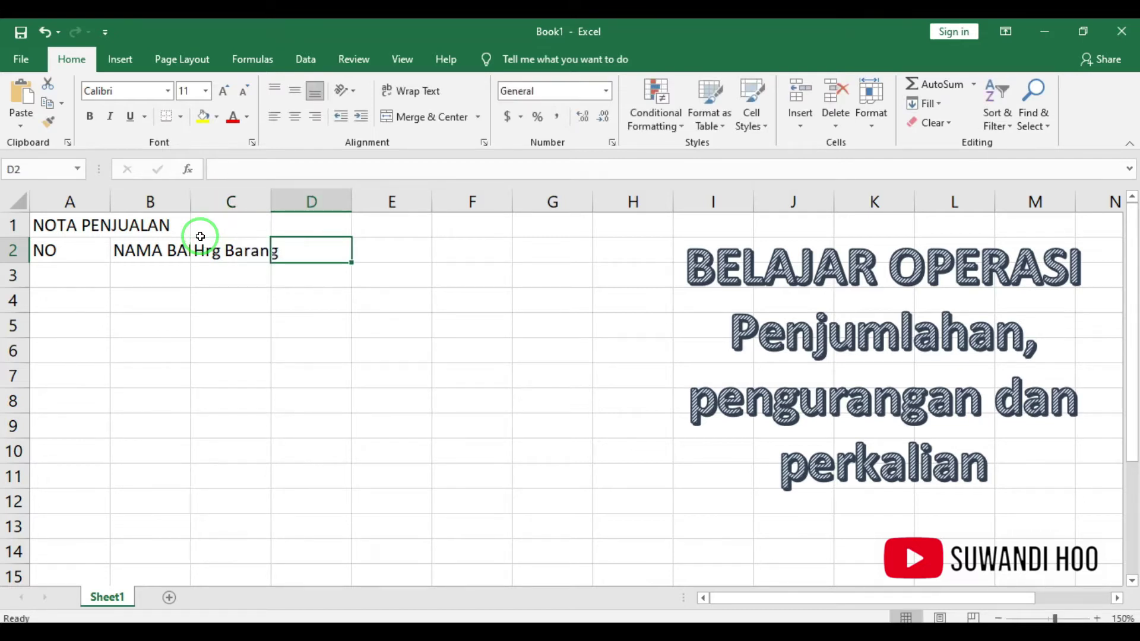
pyautogui.write('Jumlah')
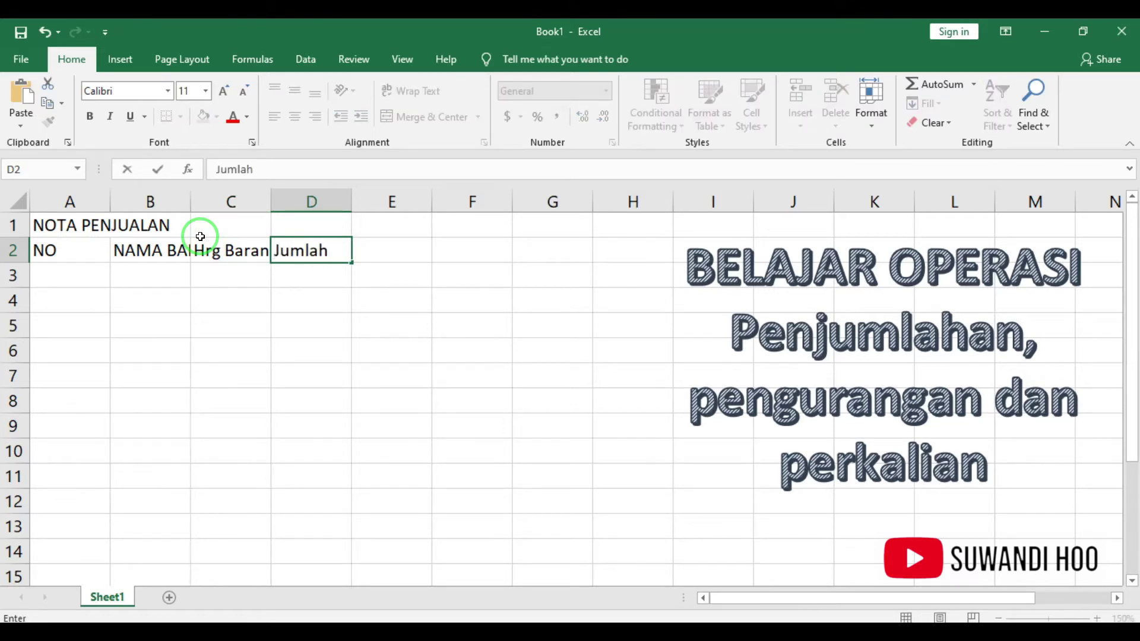
pyautogui.press('Tab')
pyautogui.write('T')
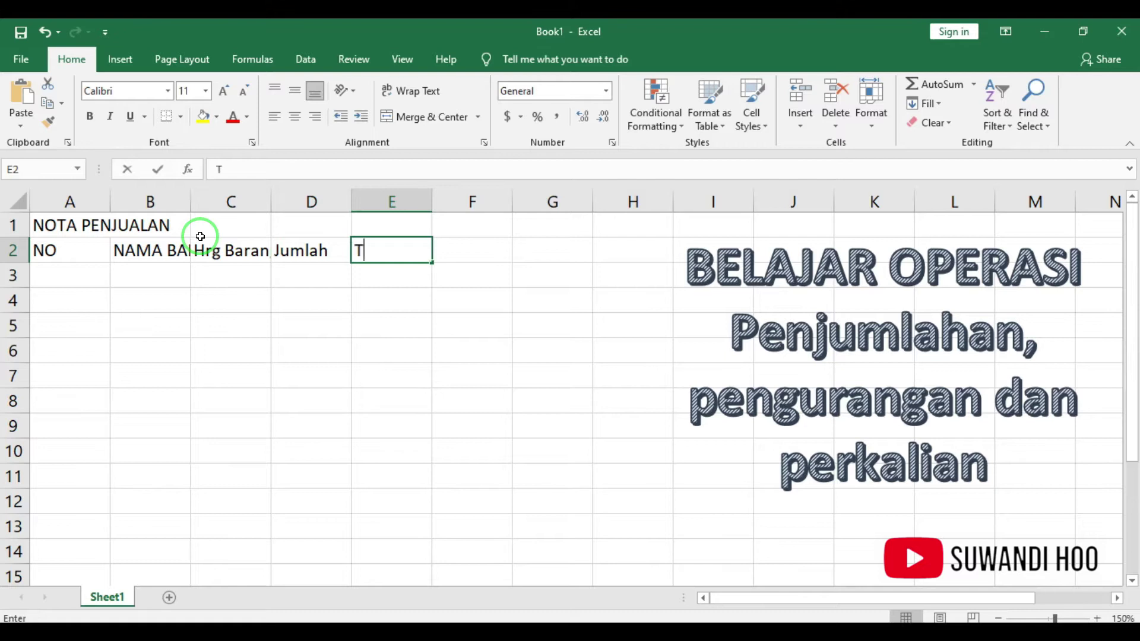
pyautogui.write('otal')
pyautogui.press('Return')
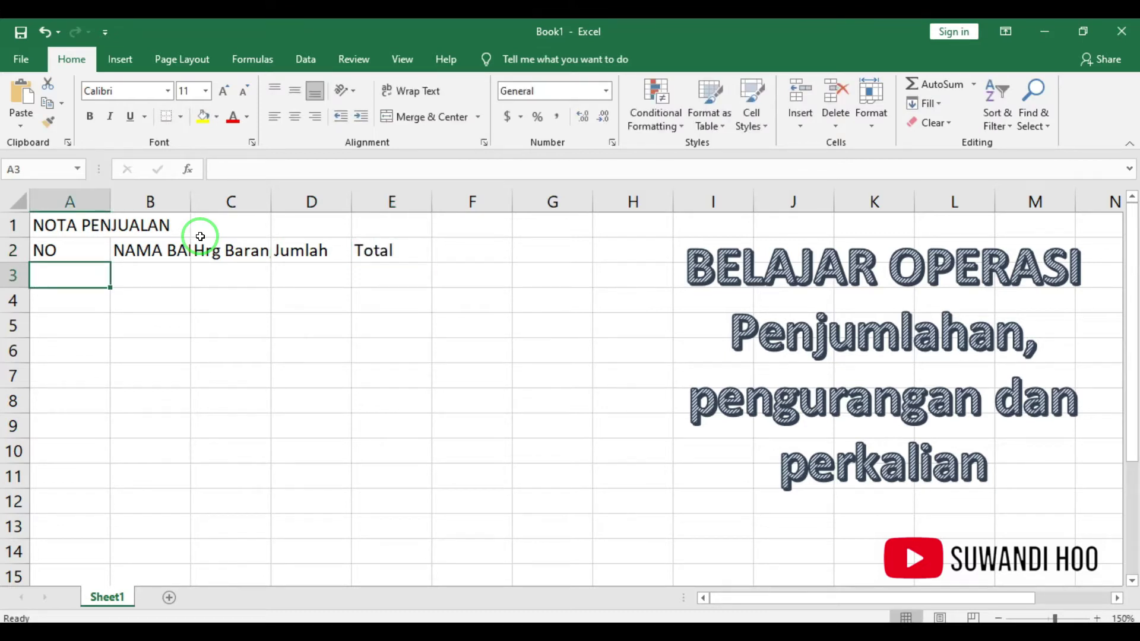
# Resize columns A to E to fit NO, NAMA BARANG, Hrg Barang, Jumlah and Total
pyautogui.moveTo(109, 202); pyautogui.dragTo(72, 203)
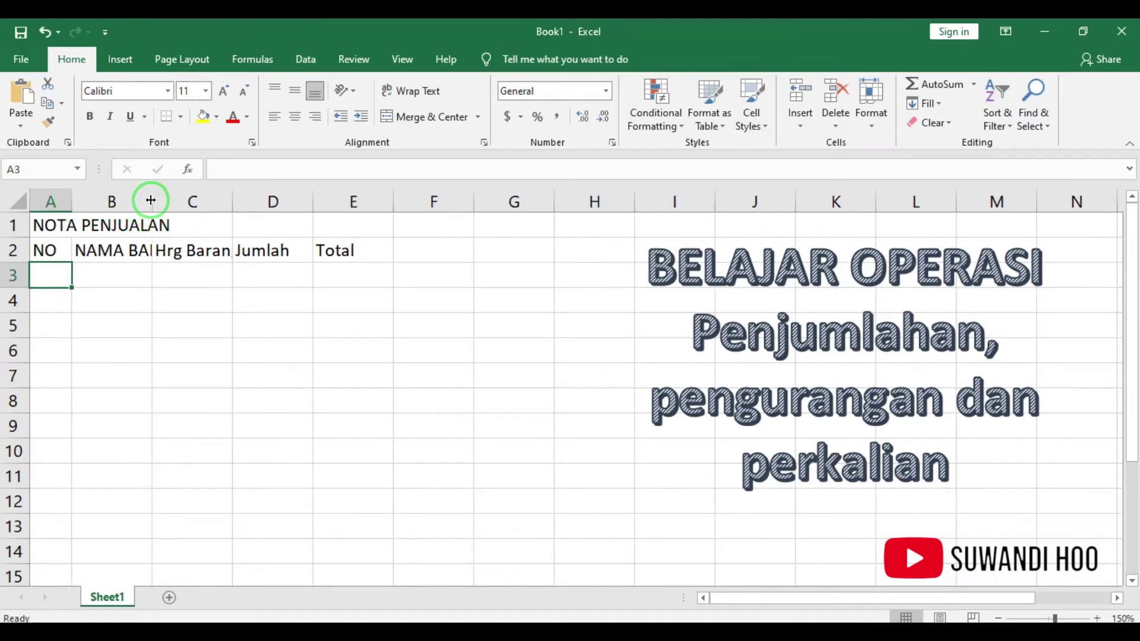
pyautogui.moveTo(152, 200); pyautogui.dragTo(220, 202)
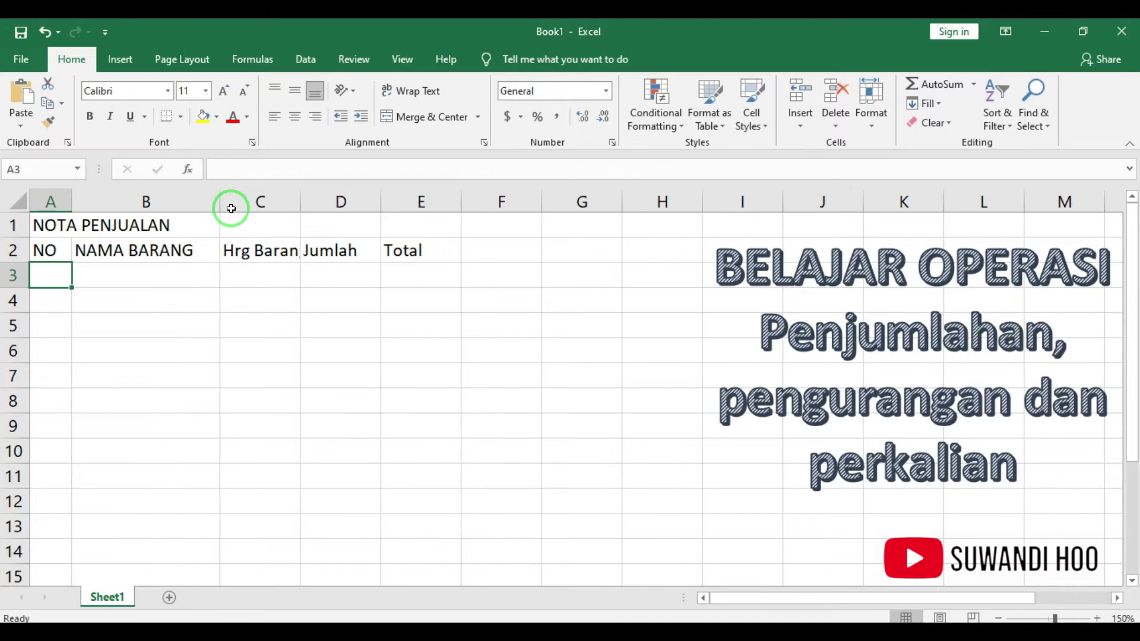
pyautogui.moveTo(300, 202); pyautogui.dragTo(358, 202)
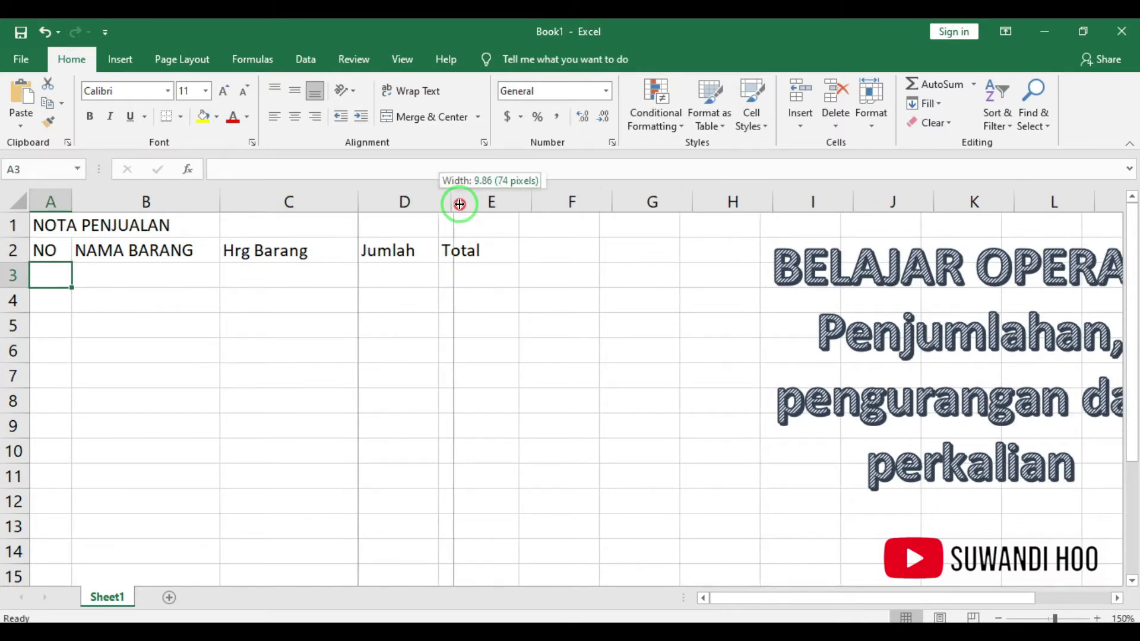
pyautogui.moveTo(439, 201); pyautogui.dragTo(460, 202)
pyautogui.moveTo(539, 202); pyautogui.dragTo(565, 206)
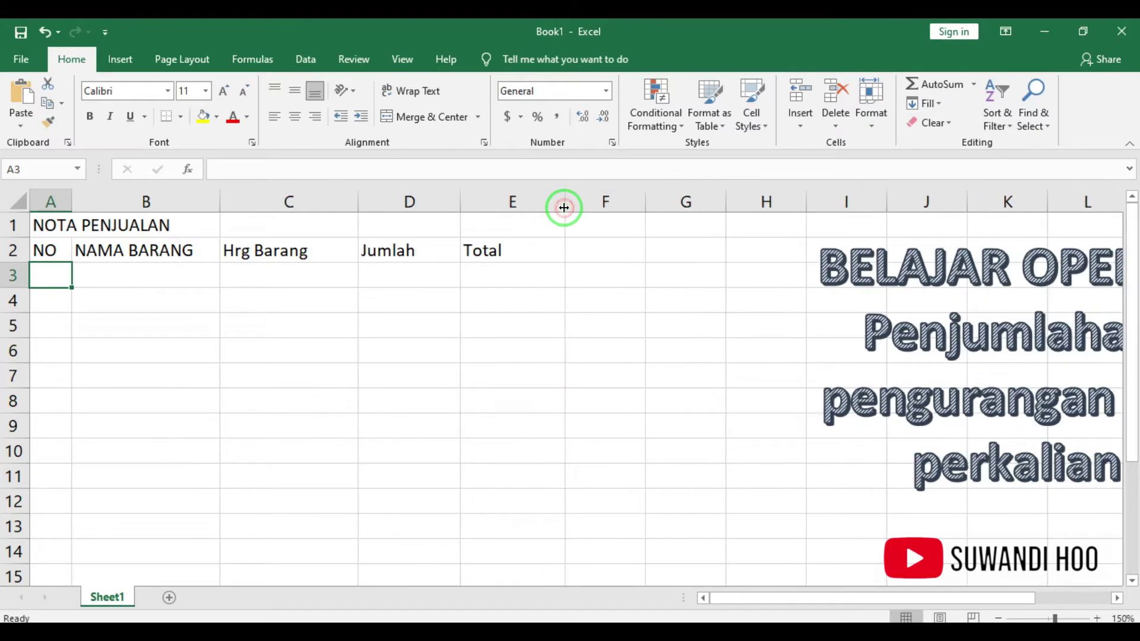
# Move the lesson title text box left, beside the table
pyautogui.click(874, 279)
pyautogui.moveTo(833, 227); pyautogui.dragTo(657, 227)
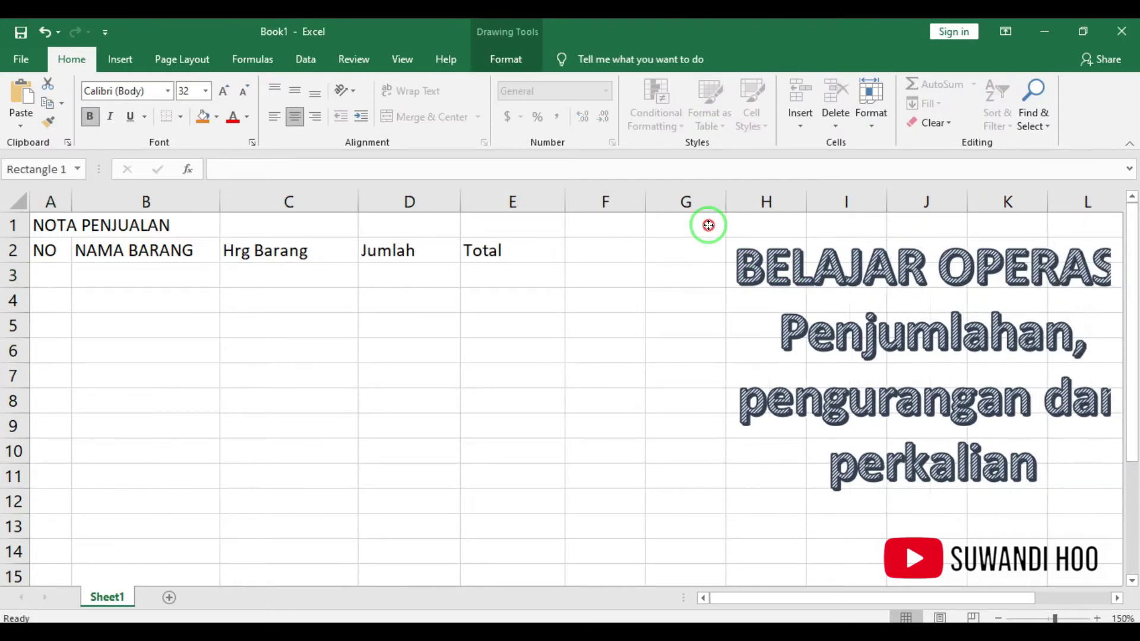
pyautogui.click(72, 270)
# Centre the header text in A2:E2
pyautogui.moveTo(46, 250); pyautogui.dragTo(499, 256)
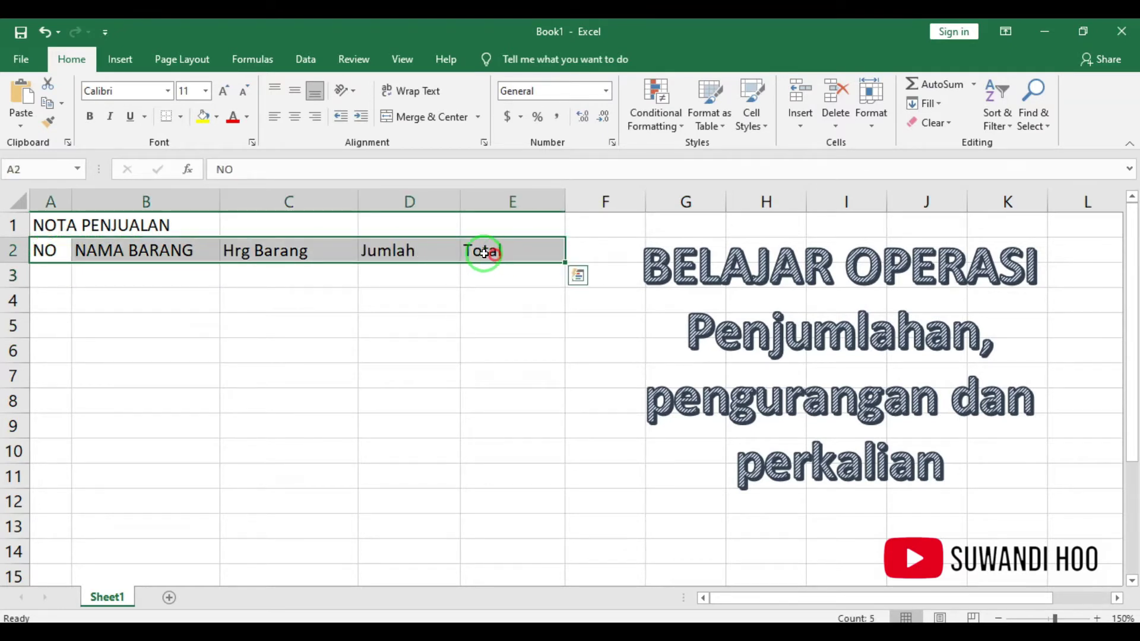
pyautogui.click(293, 117)
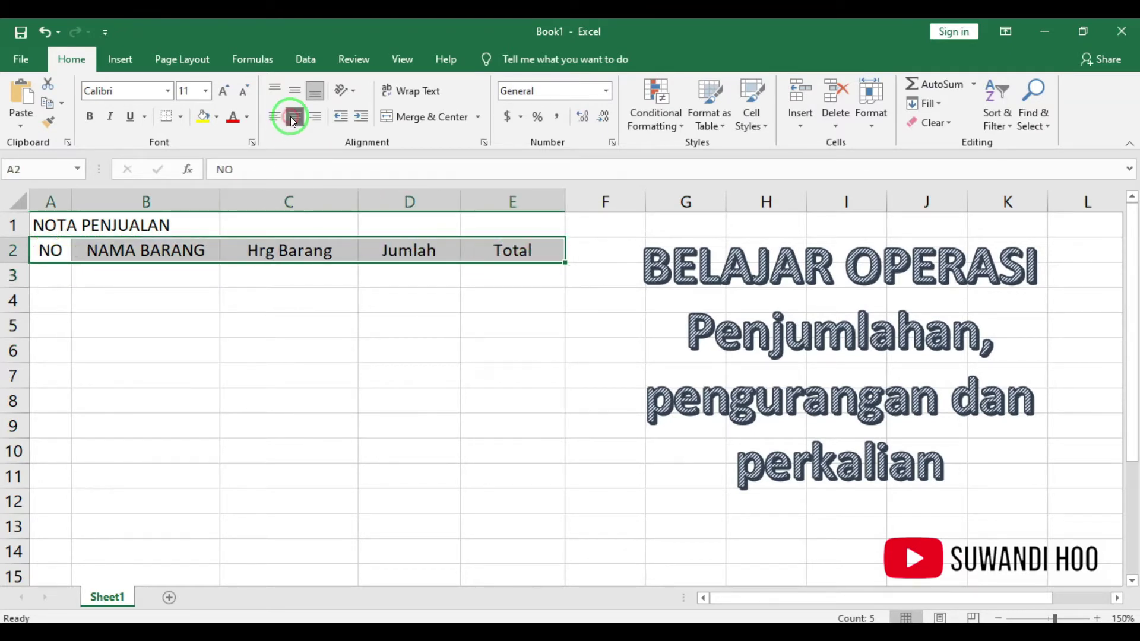
pyautogui.click(184, 386)
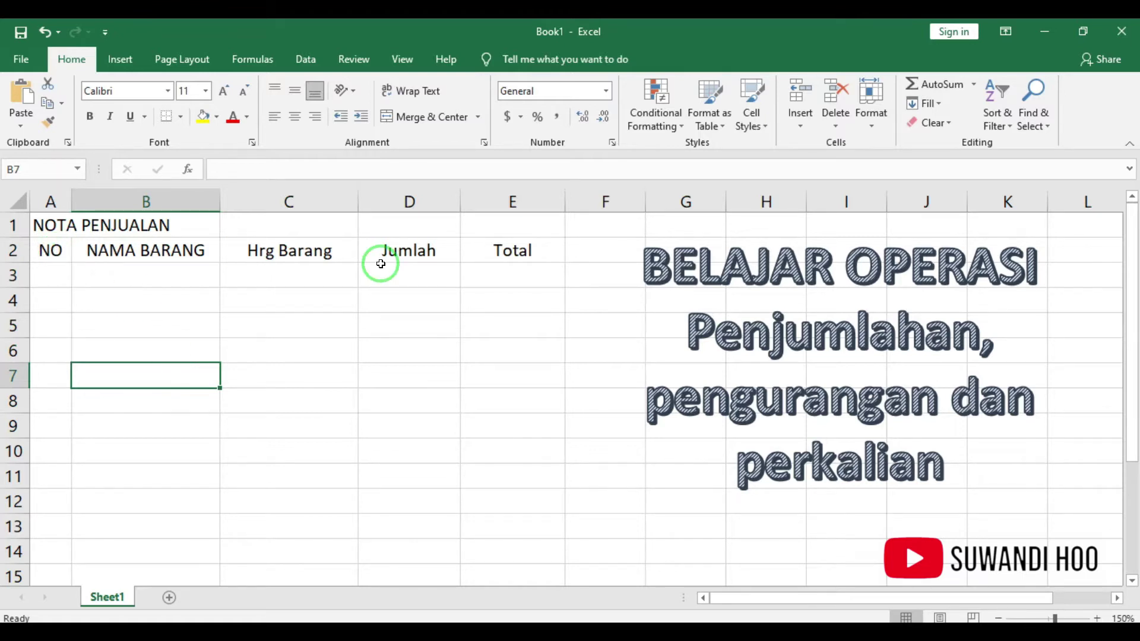
# Increase the font size of the NOTA PENJUALAN title in A1
pyautogui.click(43, 278)
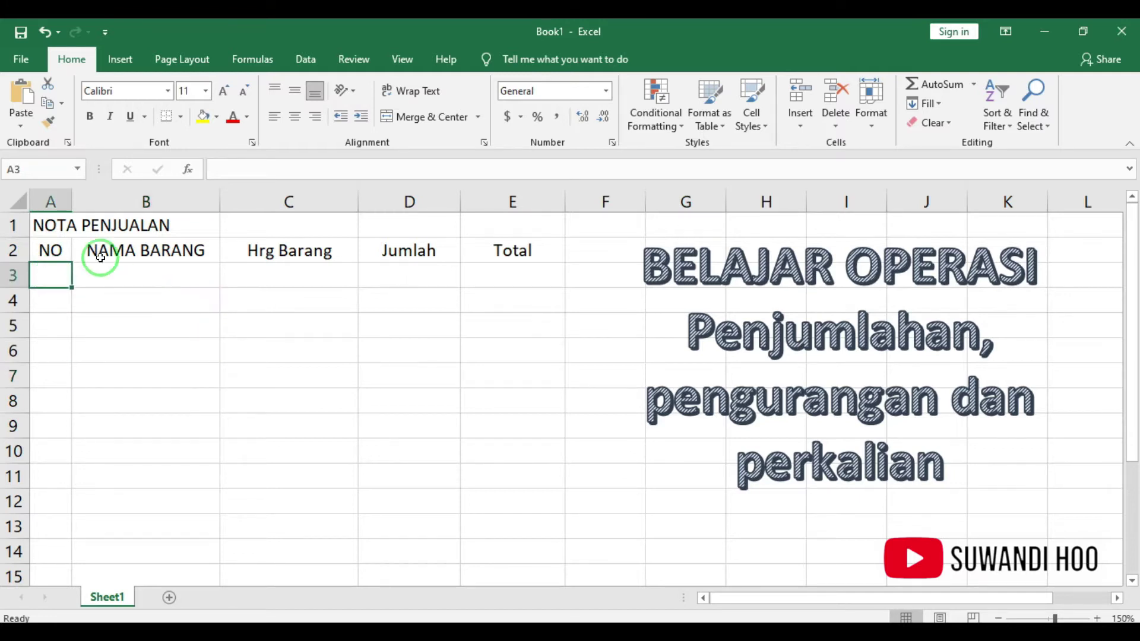
pyautogui.click(36, 225)
pyautogui.click(205, 91)
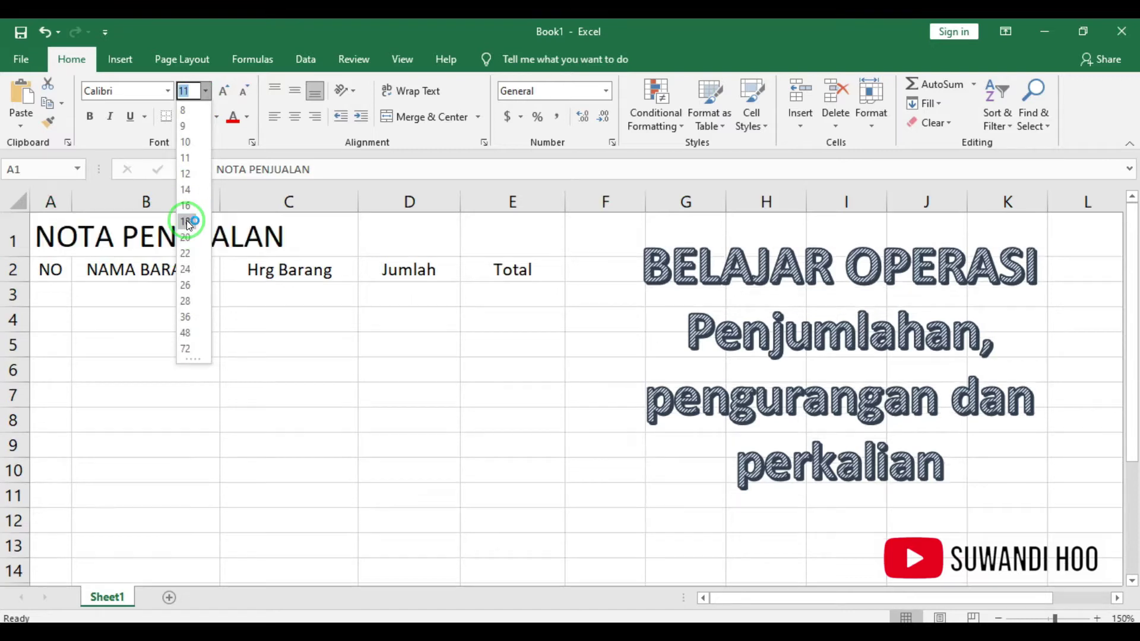
pyautogui.click(186, 221)
pyautogui.click(158, 389)
pyautogui.click(64, 297)
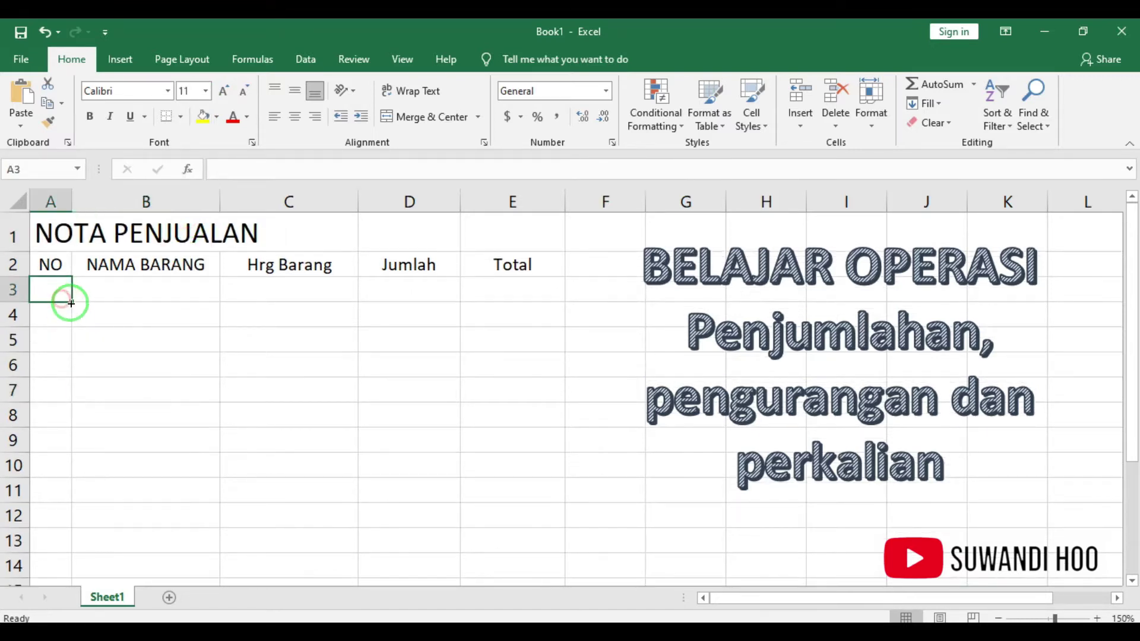
# Apply All Borders gridlines to the table range A2:E10
pyautogui.moveTo(46, 262)
pyautogui.mouseDown()
pyautogui.moveTo(500, 300)
pyautogui.moveTo(460, 460)
pyautogui.moveTo(484, 458)
pyautogui.mouseUp()
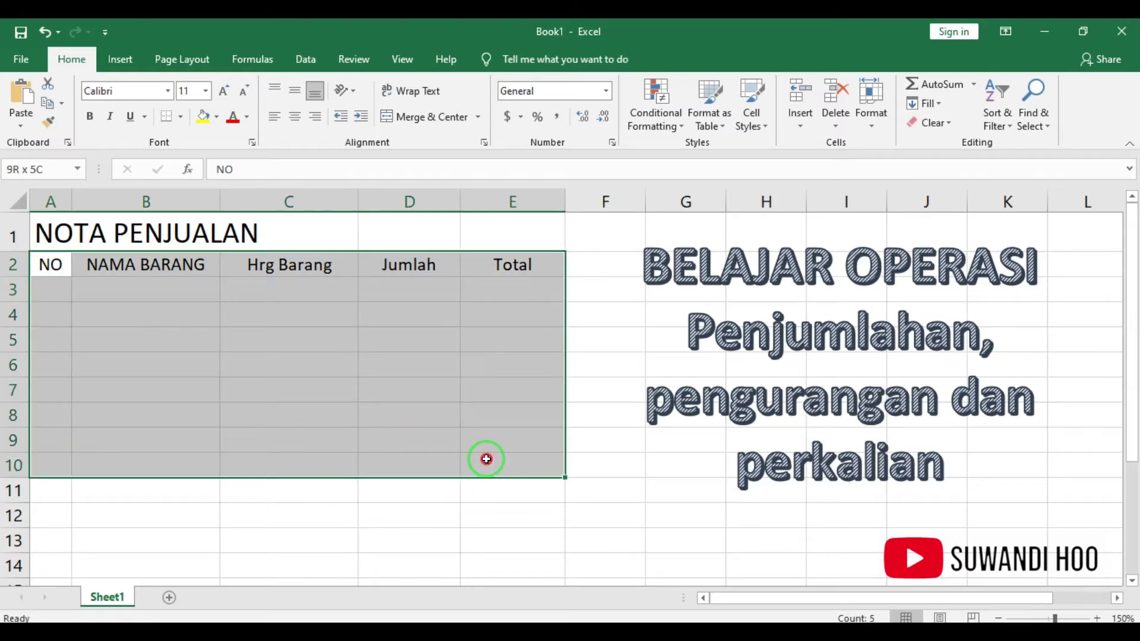
pyautogui.click(183, 119)
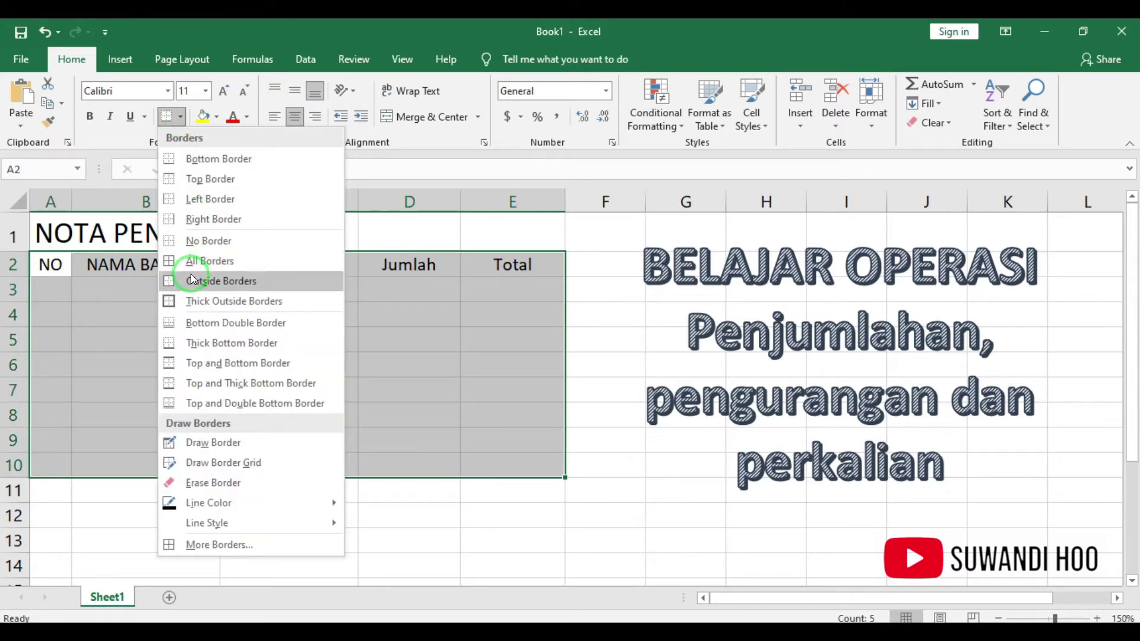
pyautogui.click(191, 261)
pyautogui.click(144, 382)
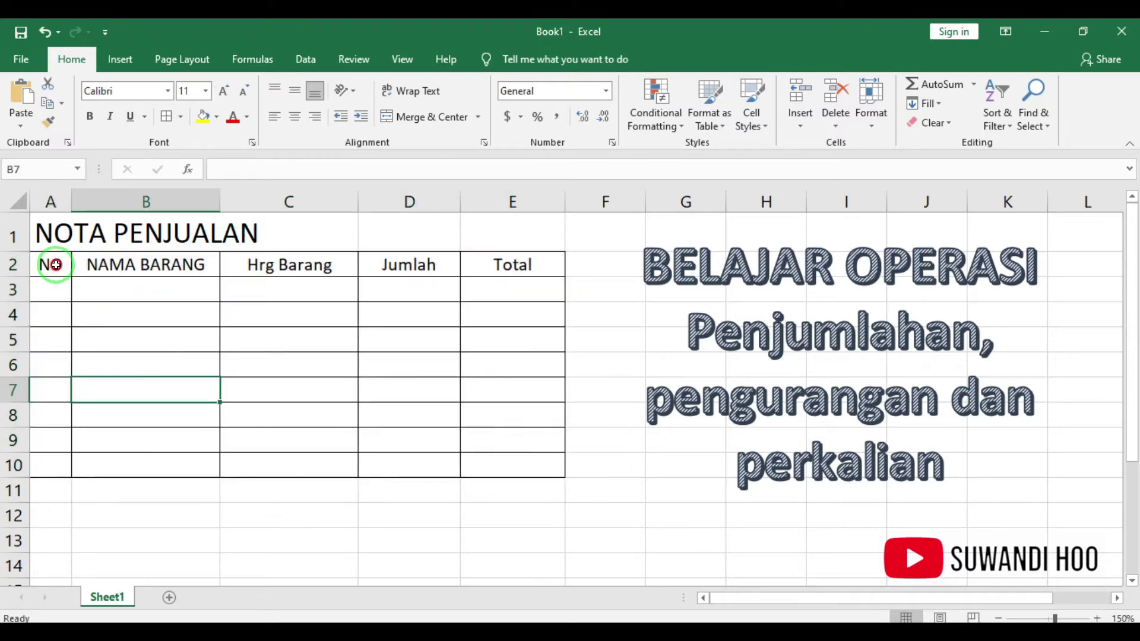
# Give the header row A2:E2 a Bottom Double Border
pyautogui.moveTo(51, 263); pyautogui.dragTo(537, 264)
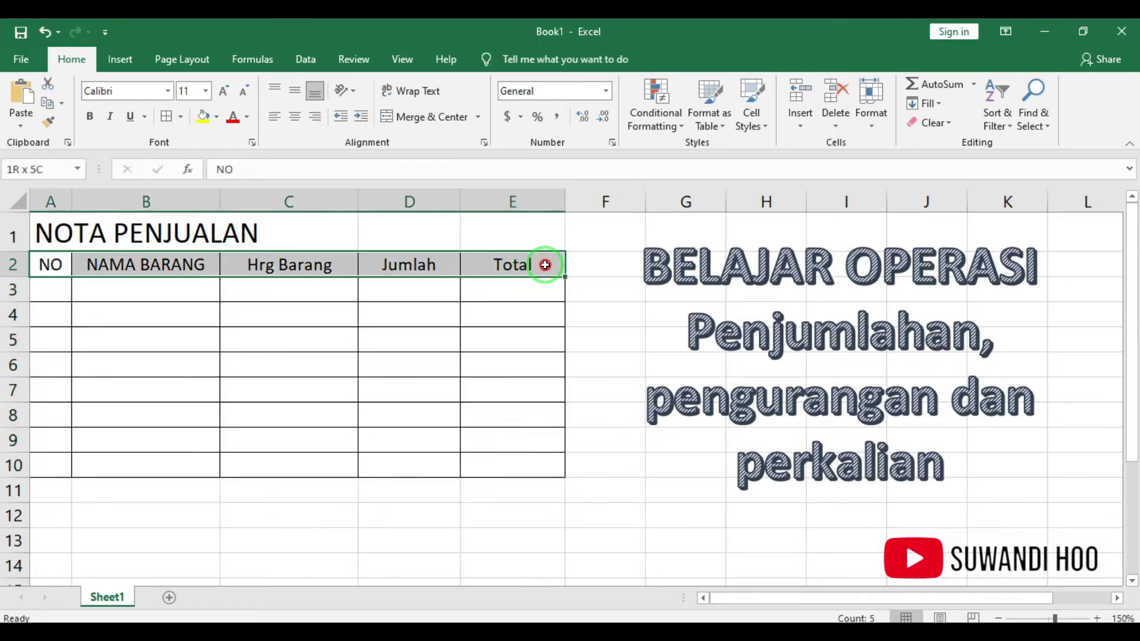
pyautogui.click(180, 117)
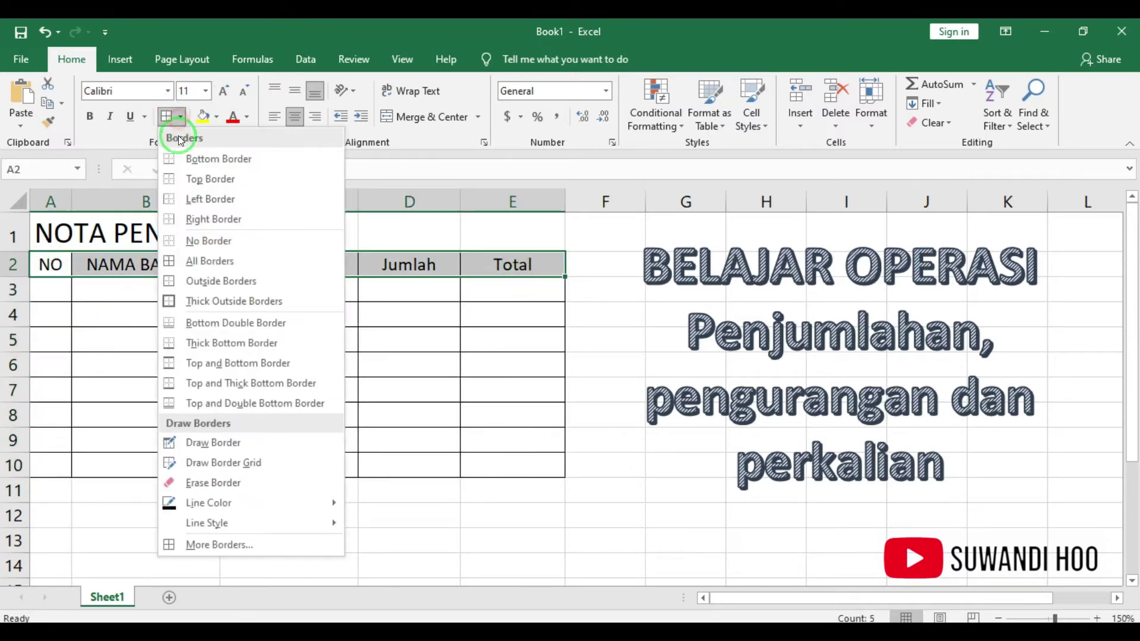
pyautogui.click(171, 322)
pyautogui.click(216, 382)
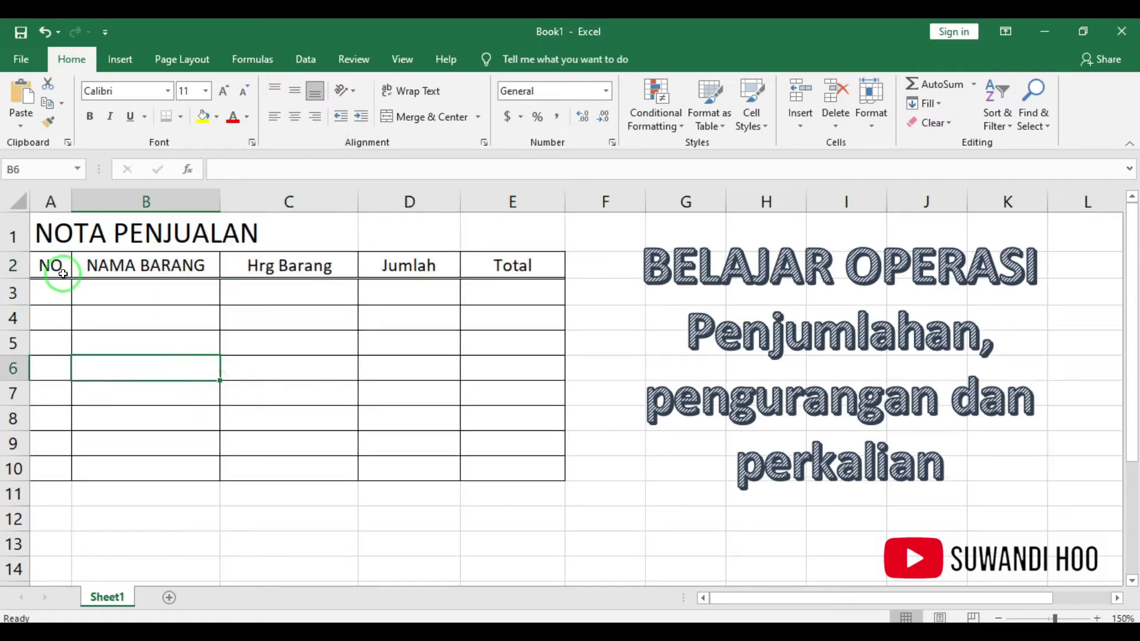
# Make the header row NO through Total bold
pyautogui.moveTo(49, 264); pyautogui.dragTo(512, 267)
pyautogui.click(90, 117)
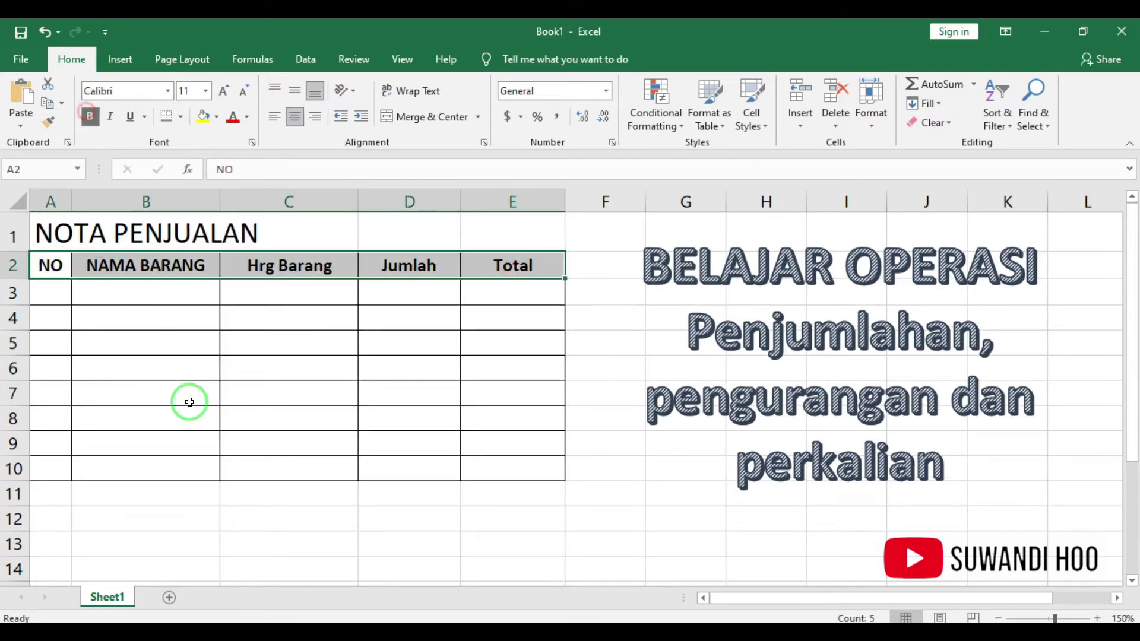
pyautogui.click(186, 397)
pyautogui.click(51, 292)
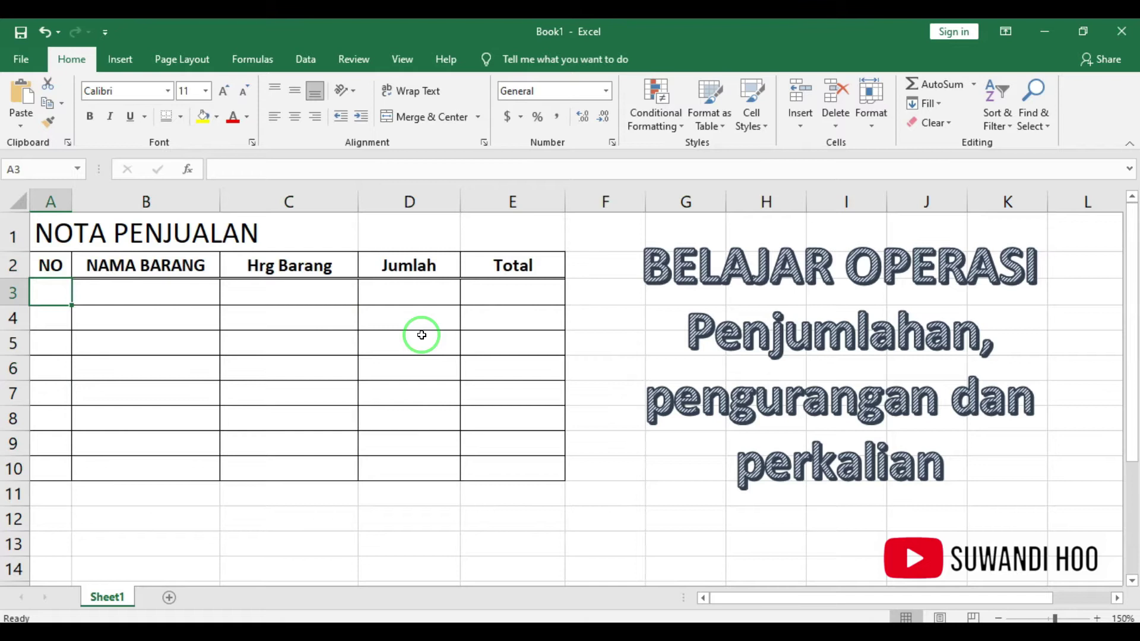
# Number the NO column 1 to 5 starting in A3
pyautogui.write('1 2 3 4')
pyautogui.press('Return')
pyautogui.write('5')
pyautogui.press('Return')
pyautogui.write('6')
pyautogui.press('Return')
pyautogui.press('Up')
pyautogui.press('Up')
pyautogui.press('Up')
pyautogui.press('Up')
pyautogui.press('Up')
pyautogui.press('Up')
# List Keyboard, Mouse, Harddisk, Flash Disk and RAM in B3:B7
pyautogui.press('Right')
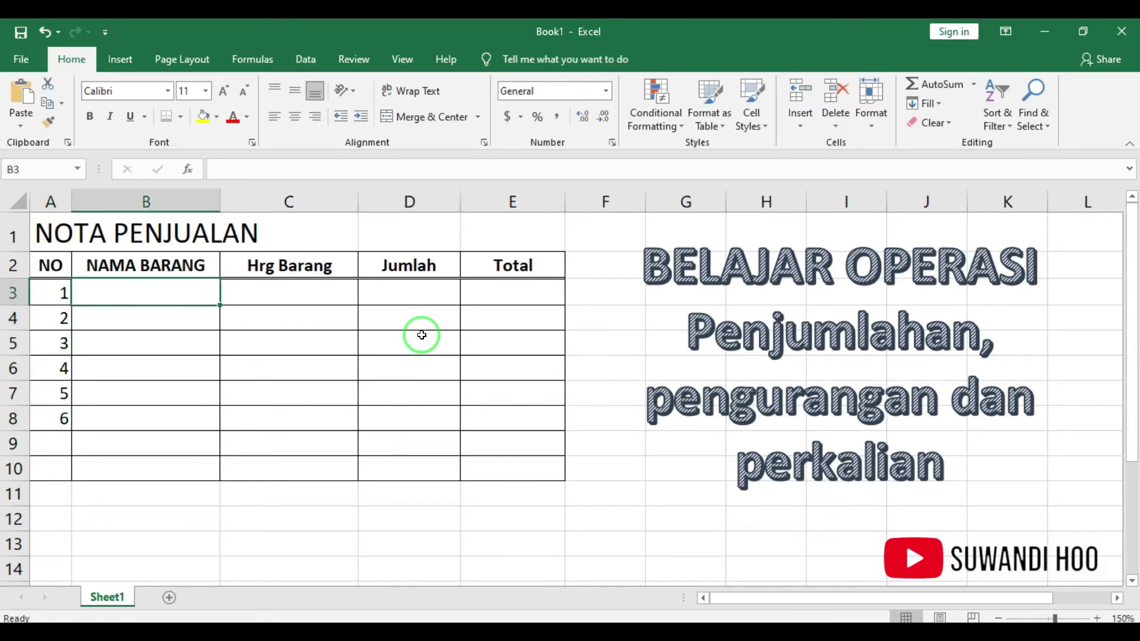
pyautogui.write('Key')
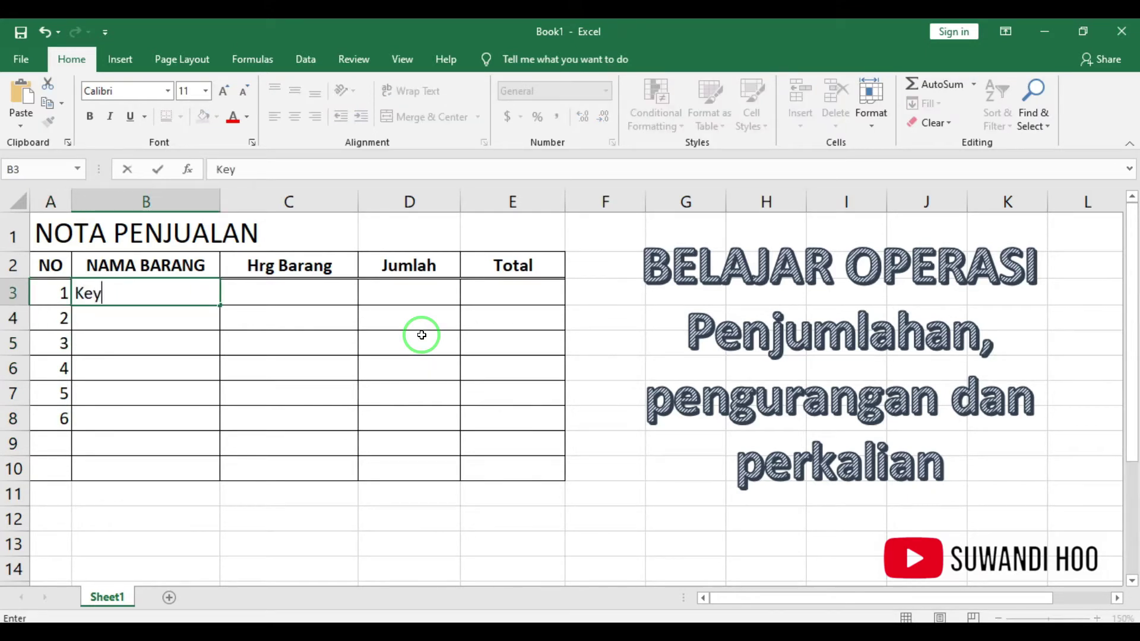
pyautogui.write('board')
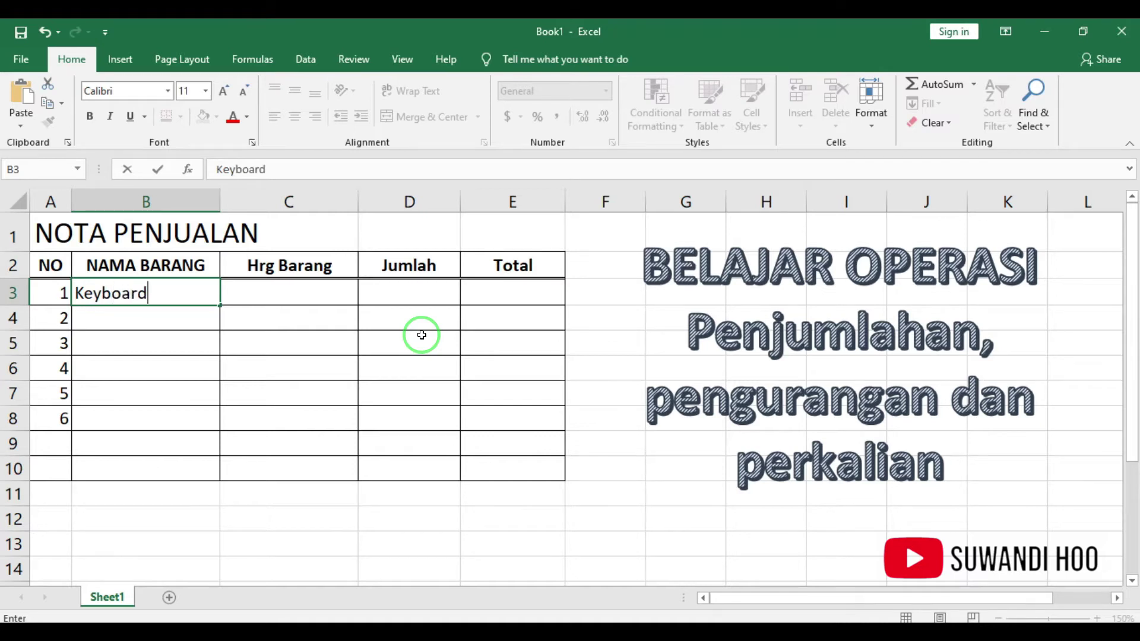
pyautogui.press('Return')
pyautogui.write('Mouse')
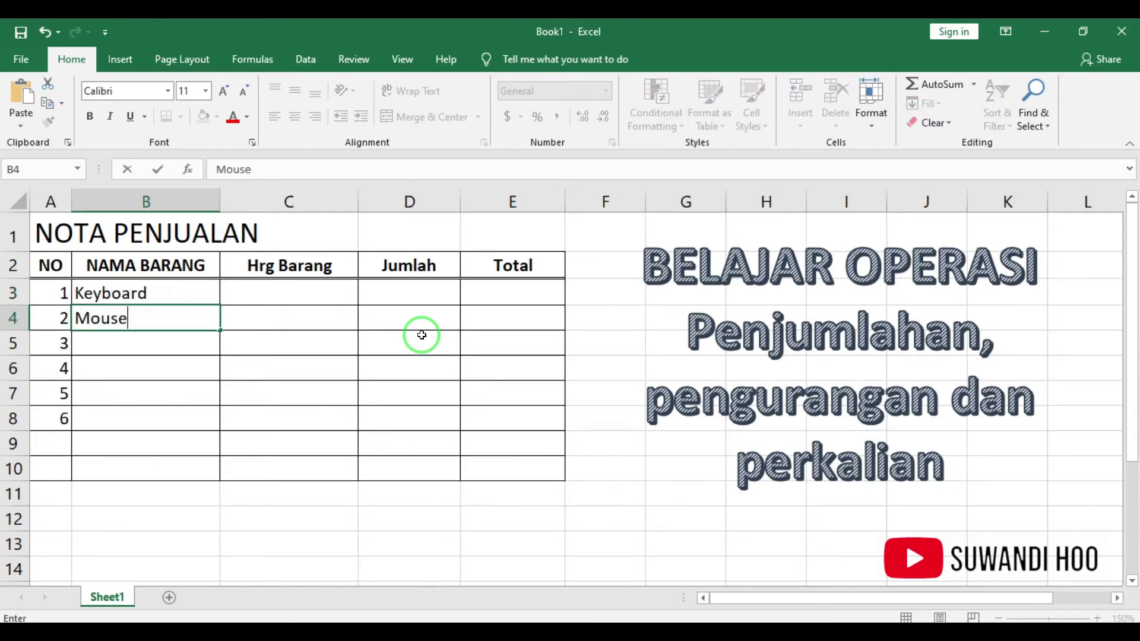
pyautogui.press('Return')
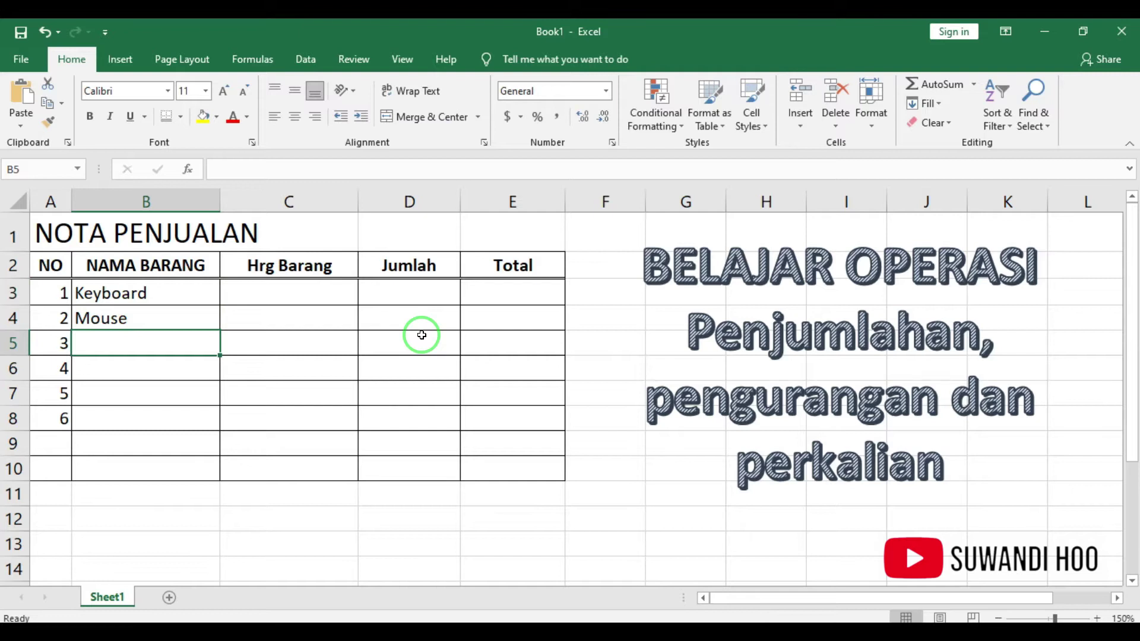
pyautogui.write('H')
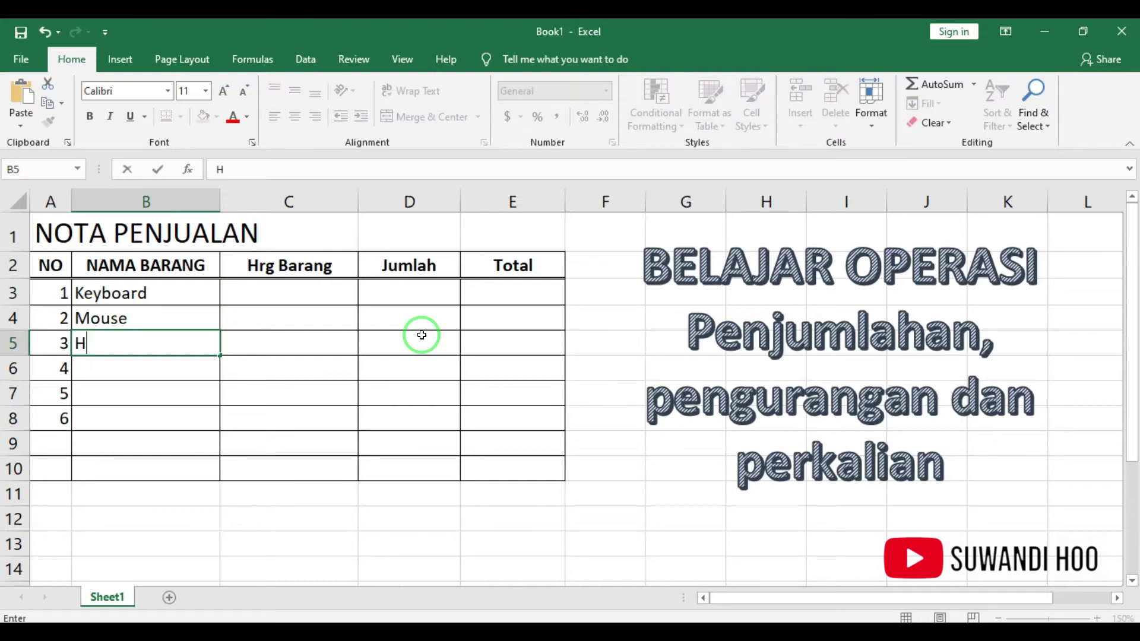
pyautogui.write('arddisk')
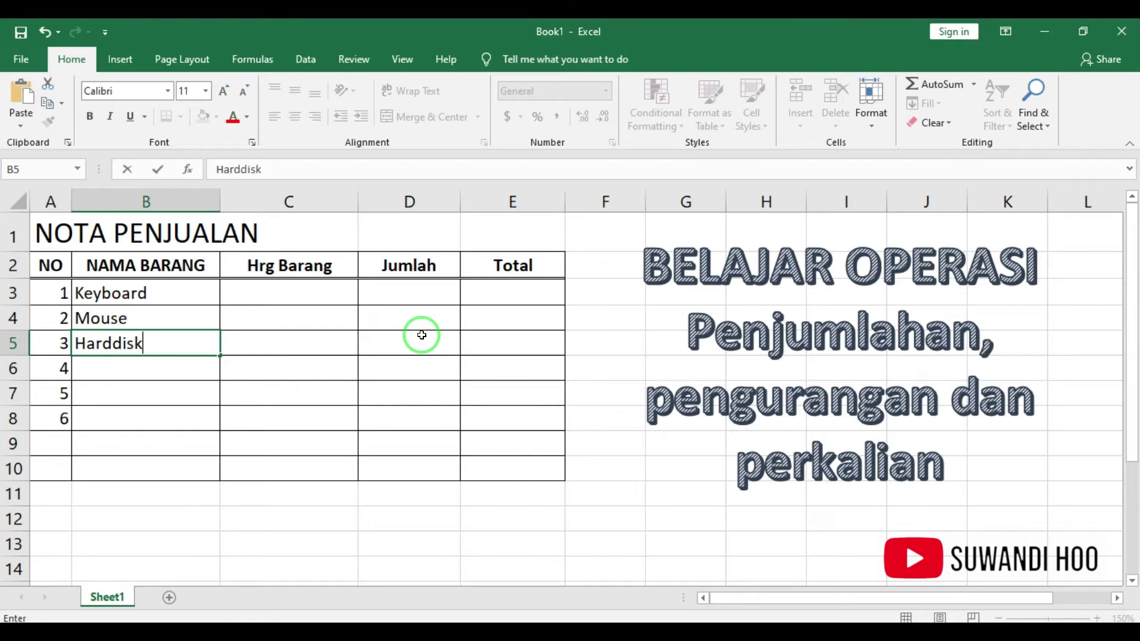
pyautogui.press('Return')
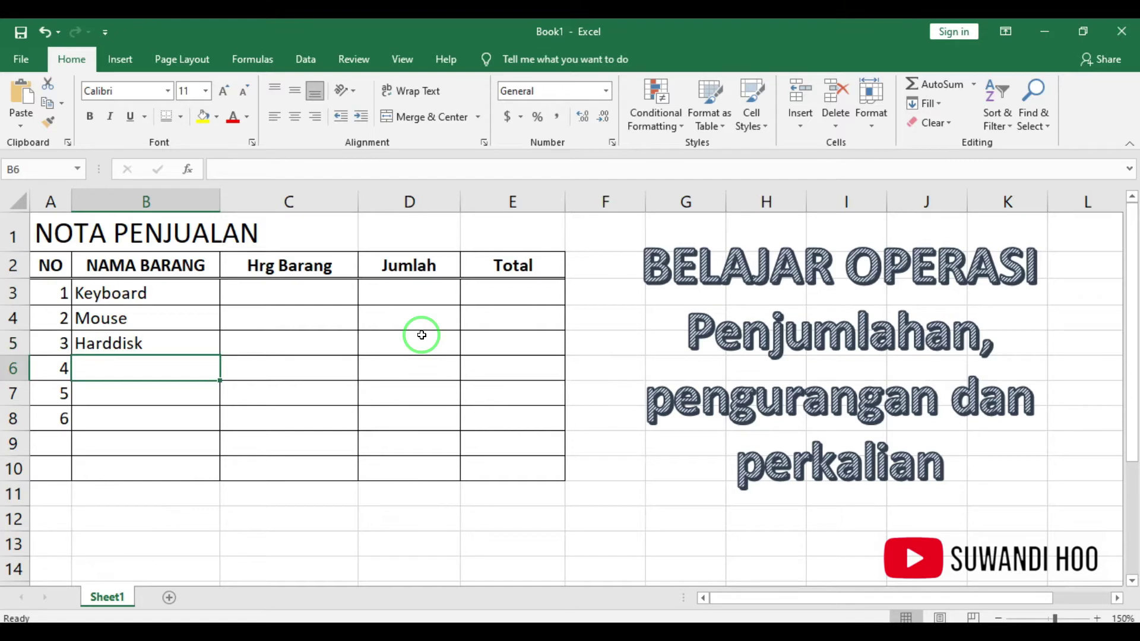
pyautogui.write('Flash')
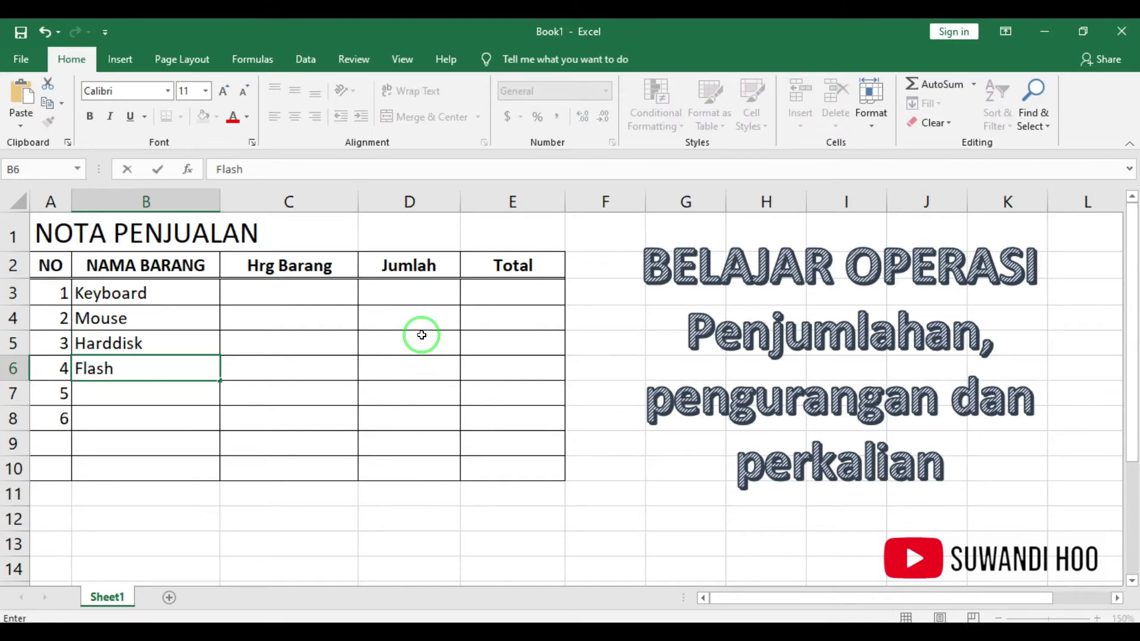
pyautogui.write(' Disk')
pyautogui.press('Return')
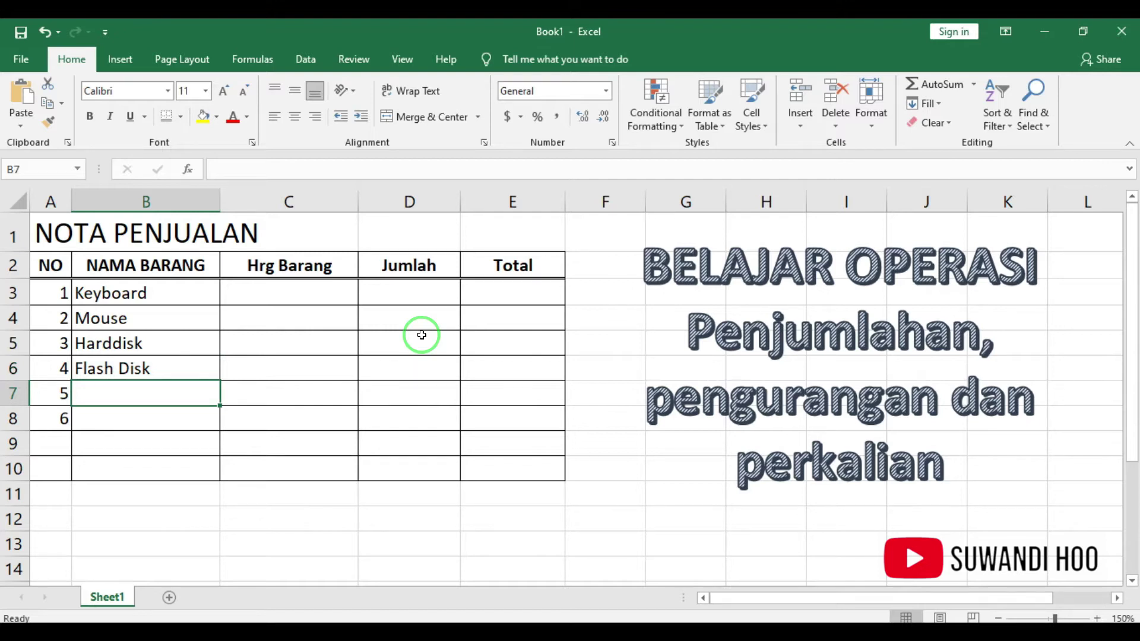
pyautogui.write('RAM')
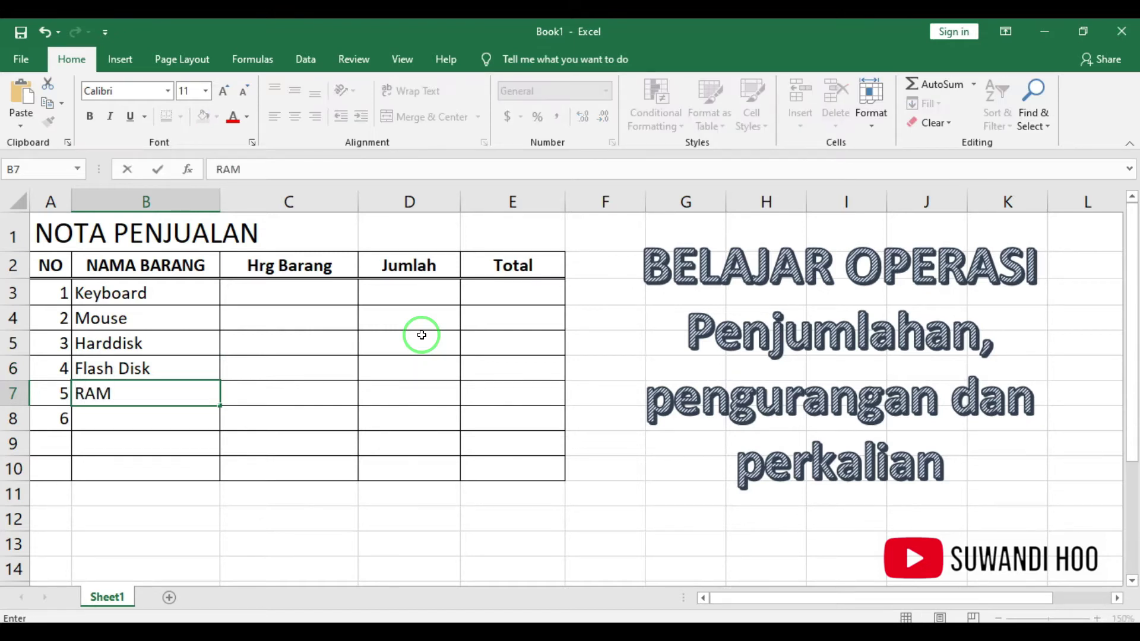
pyautogui.press('Return')
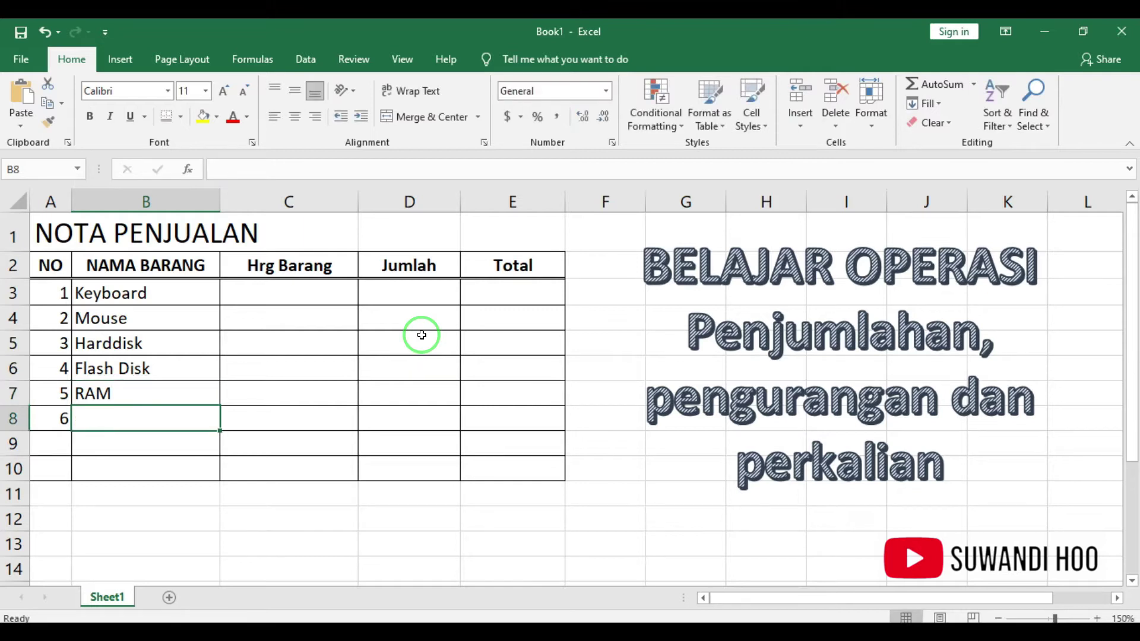
# Delete the extra number 6 from A8
pyautogui.press('Left')
pyautogui.press('Delete')
pyautogui.press('Up')
pyautogui.press('Up')
pyautogui.press('Up')
pyautogui.press('Up')
pyautogui.press('Up')
# Enter prices 100000, 75000, 500000, 125000 and 400000 in C3:C7
pyautogui.press('Right')
pyautogui.press('Right')
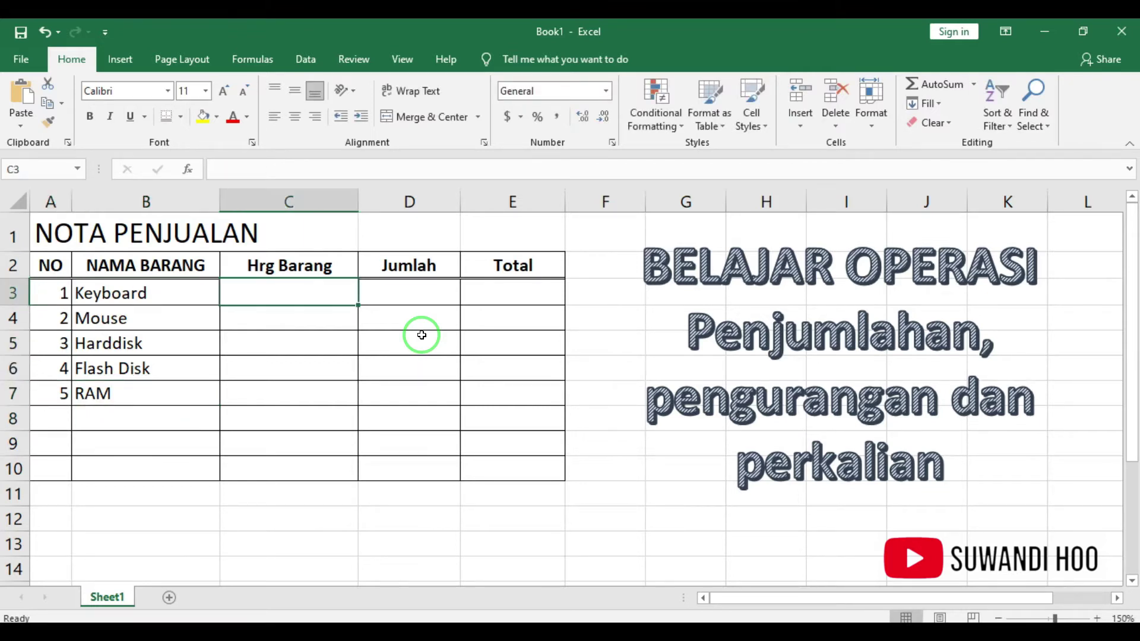
pyautogui.write('100000')
pyautogui.press('Return')
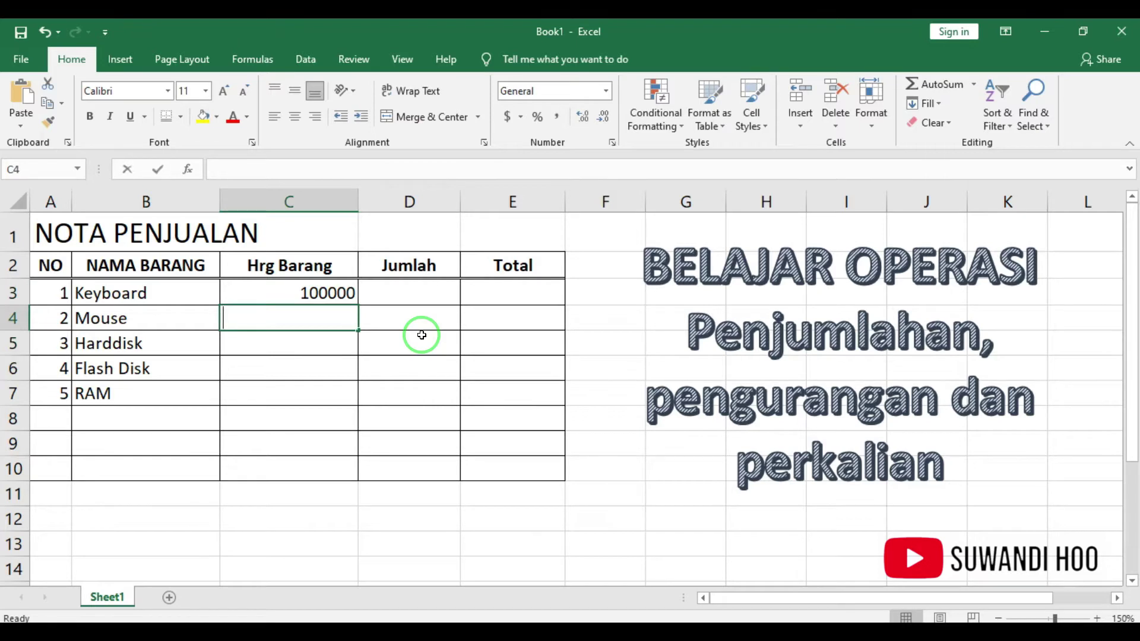
pyautogui.write('75000')
pyautogui.press('Return')
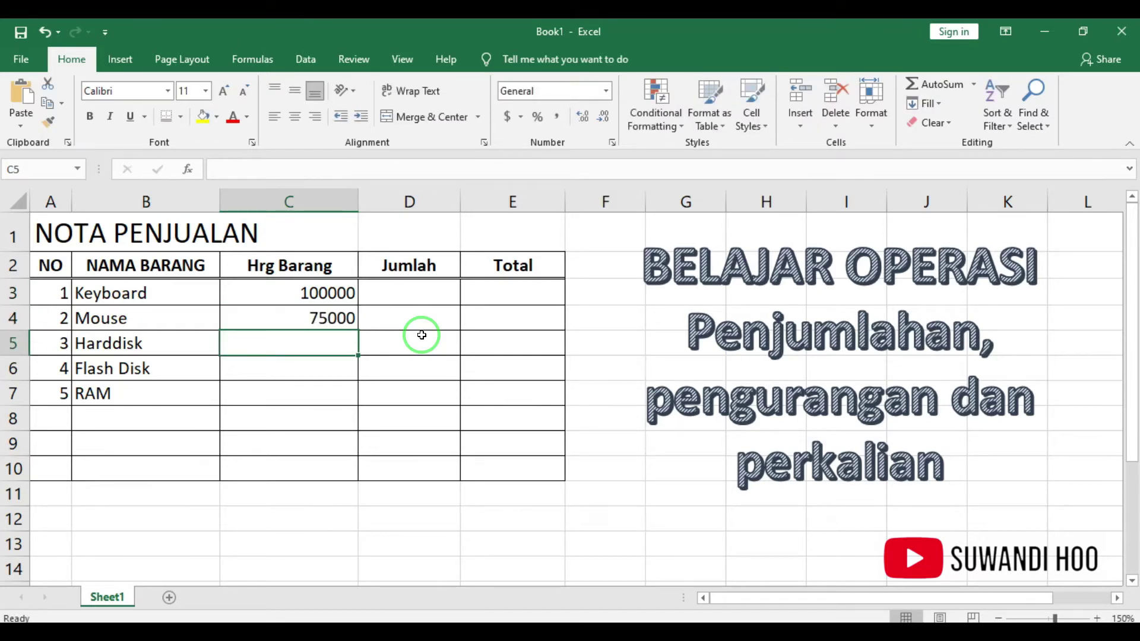
pyautogui.write('500000')
pyautogui.press('Return')
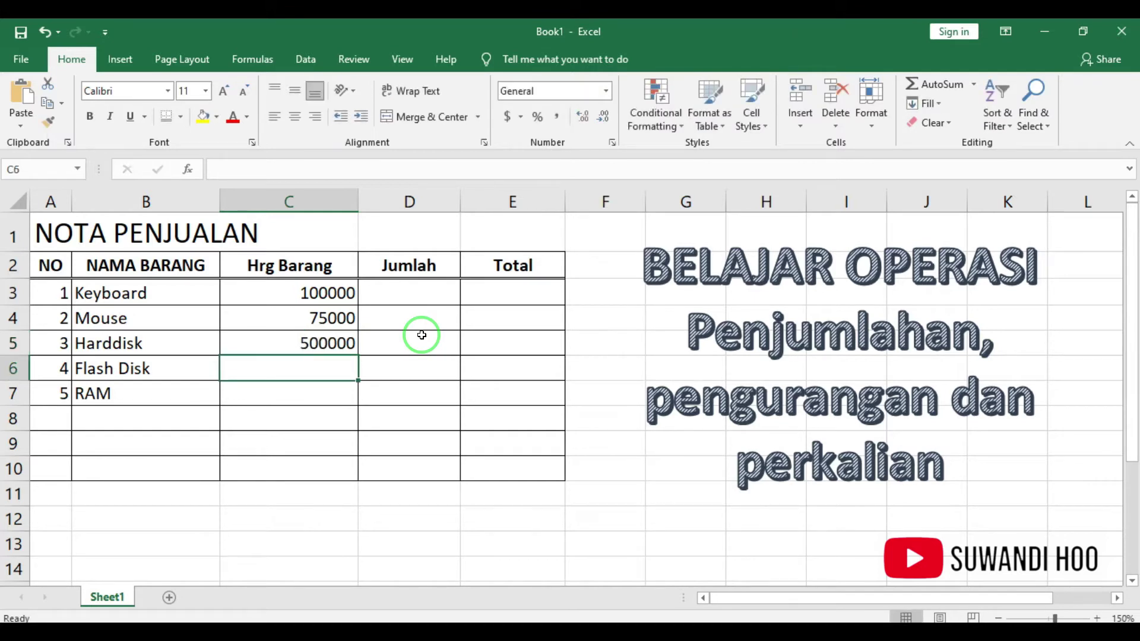
pyautogui.write('125000')
pyautogui.press('Return')
pyautogui.write('400000')
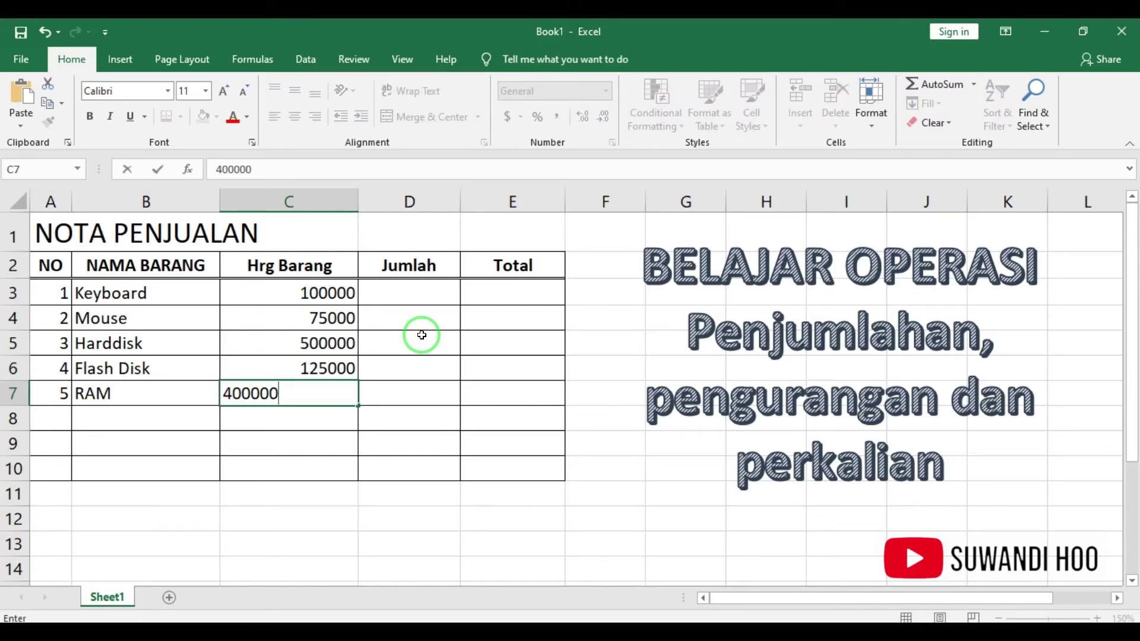
pyautogui.press('Return')
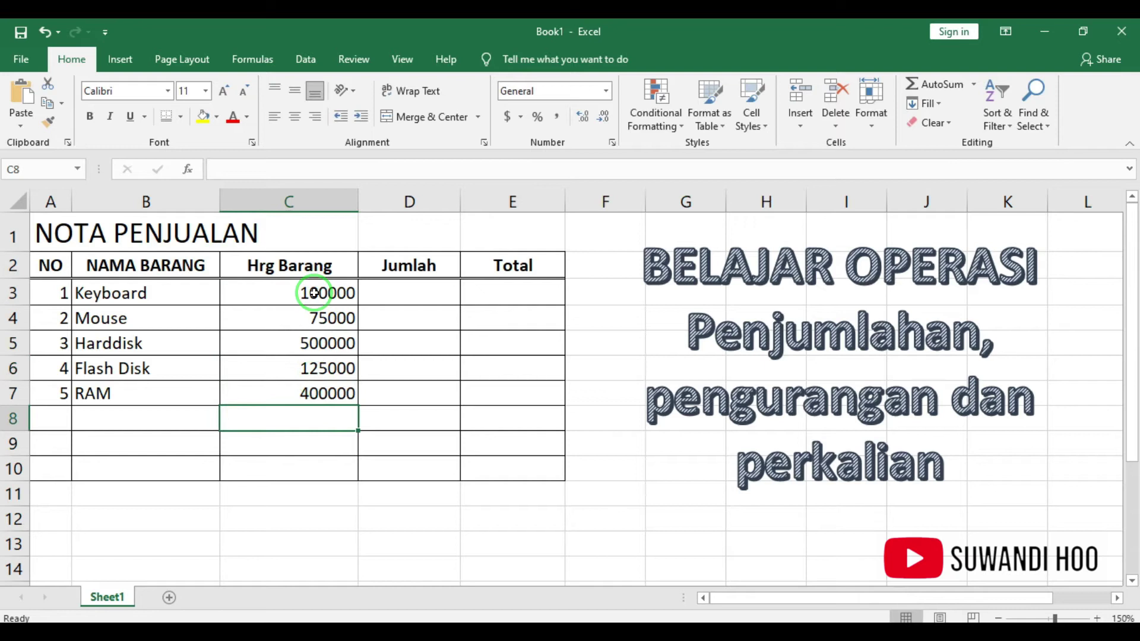
# Apply Comma Style to C3:C10 and remove both decimal places
pyautogui.moveTo(314, 293); pyautogui.dragTo(288, 468)
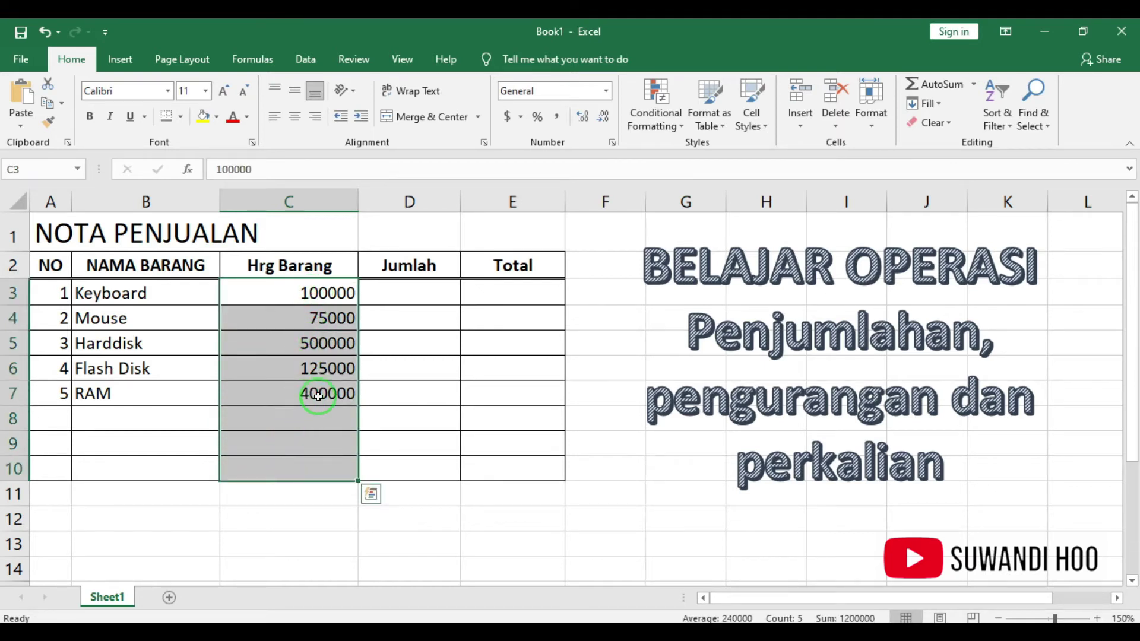
pyautogui.click(556, 117)
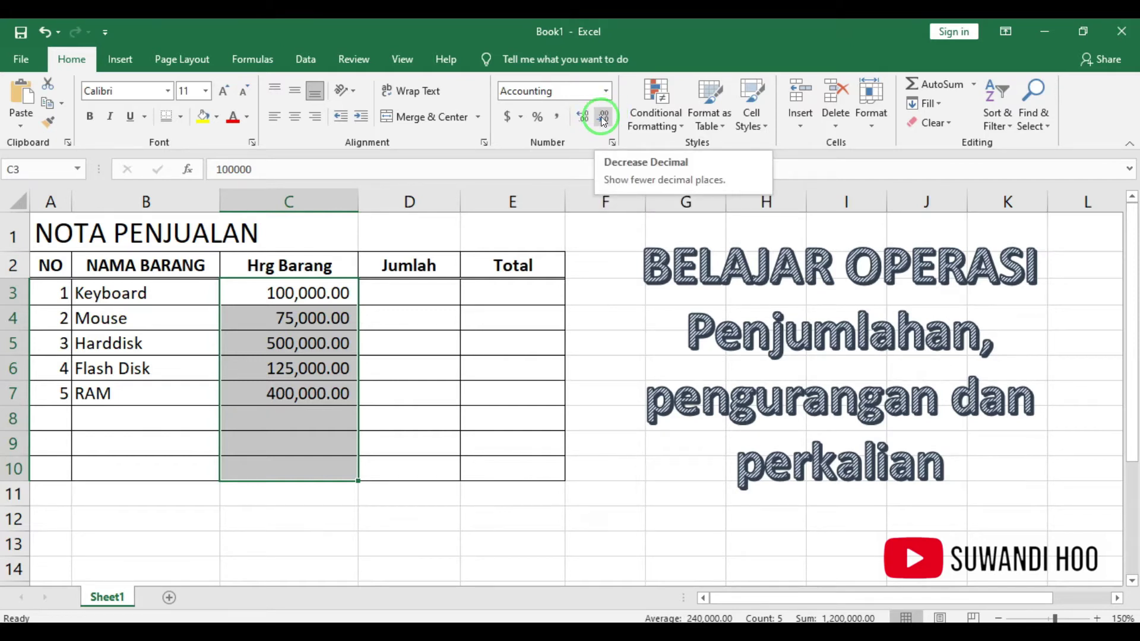
pyautogui.click(603, 118)
pyautogui.click(603, 118)
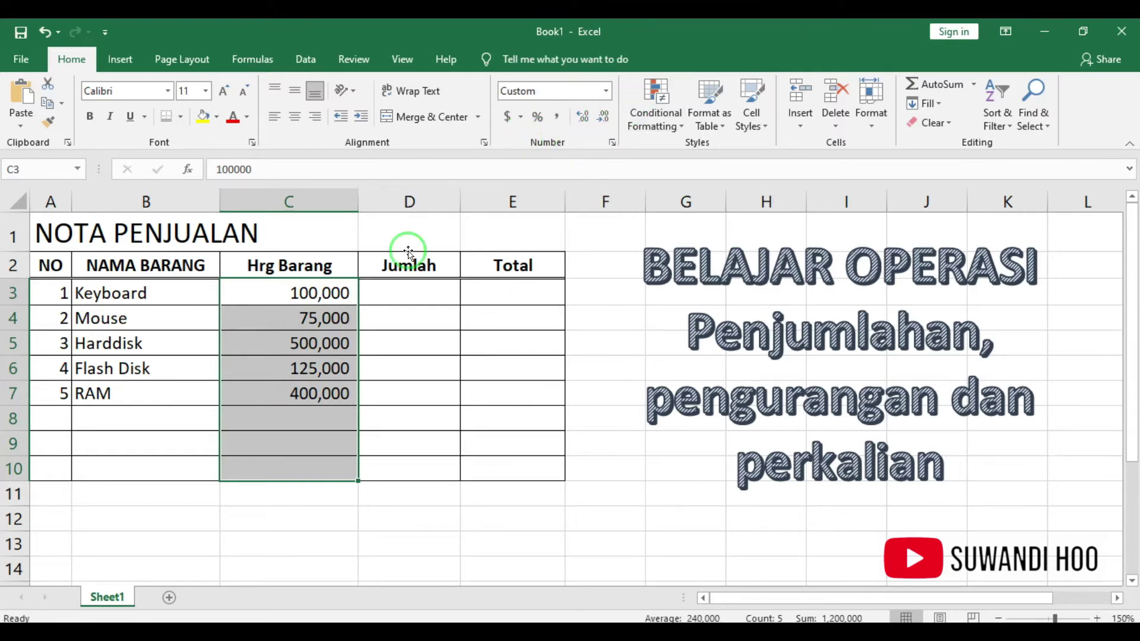
pyautogui.click(312, 394)
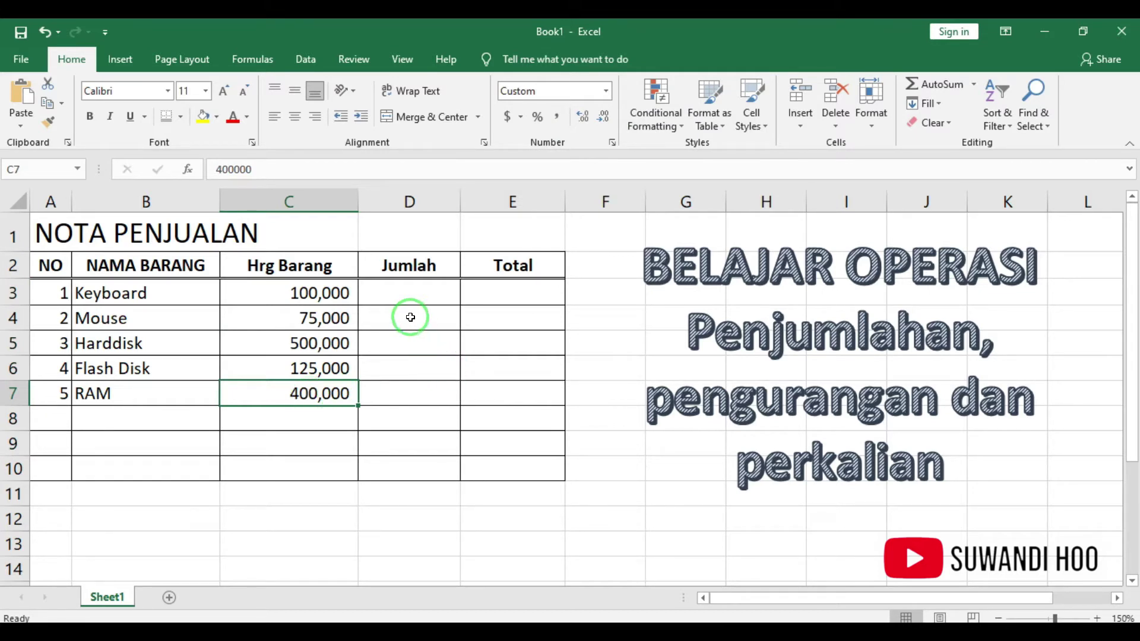
# Enter quantities 2, 3, 4, 3 and 1 in D3:D7
pyautogui.click(401, 292)
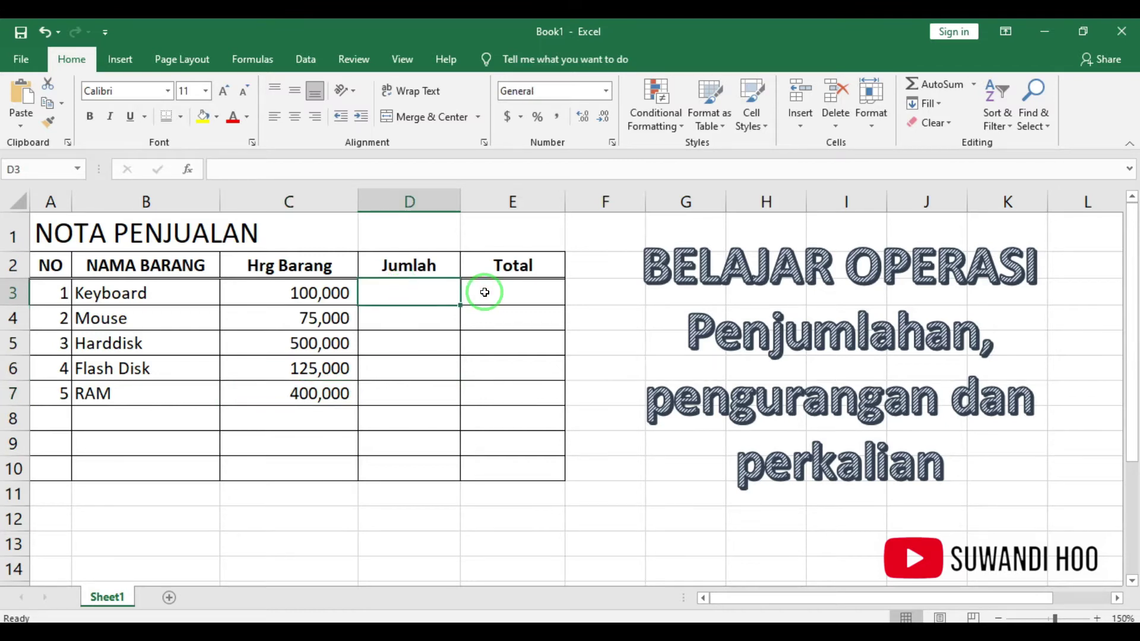
pyautogui.write('2')
pyautogui.press('Return')
pyautogui.write('3')
pyautogui.press('Return')
pyautogui.write('4')
pyautogui.press('Return')
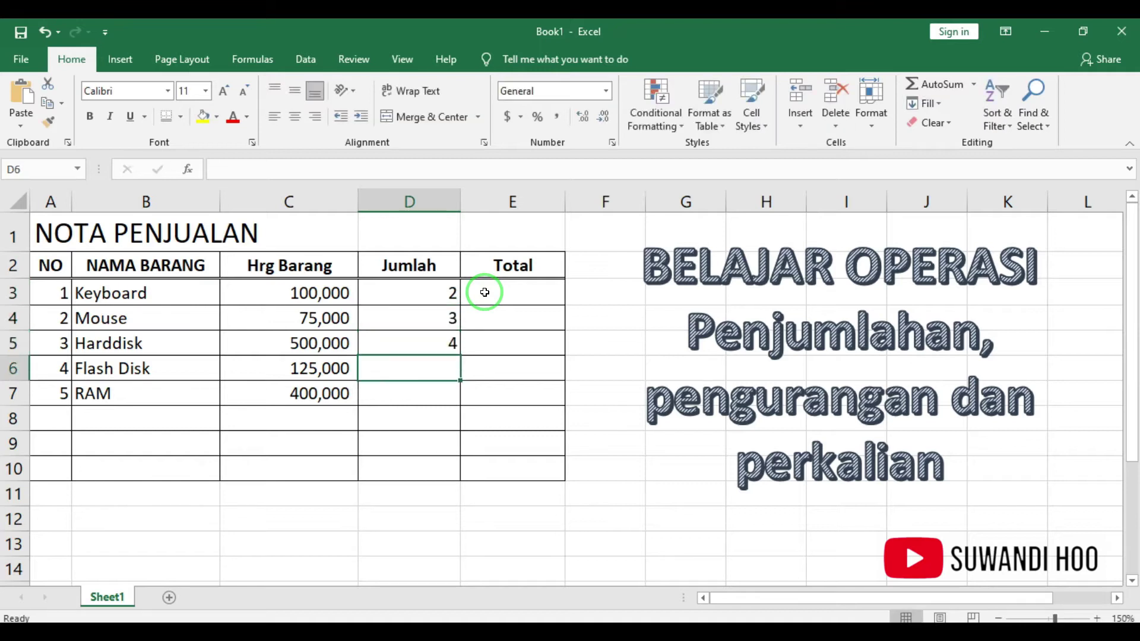
pyautogui.write('3')
pyautogui.press('Return')
pyautogui.write('1')
pyautogui.press('Return')
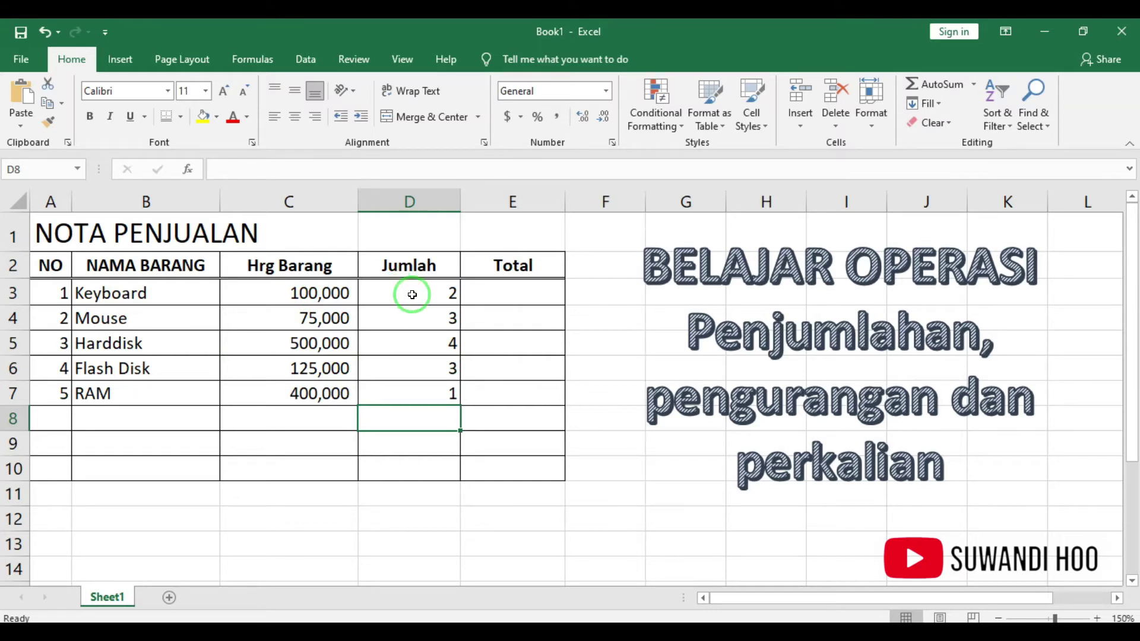
pyautogui.click(509, 292)
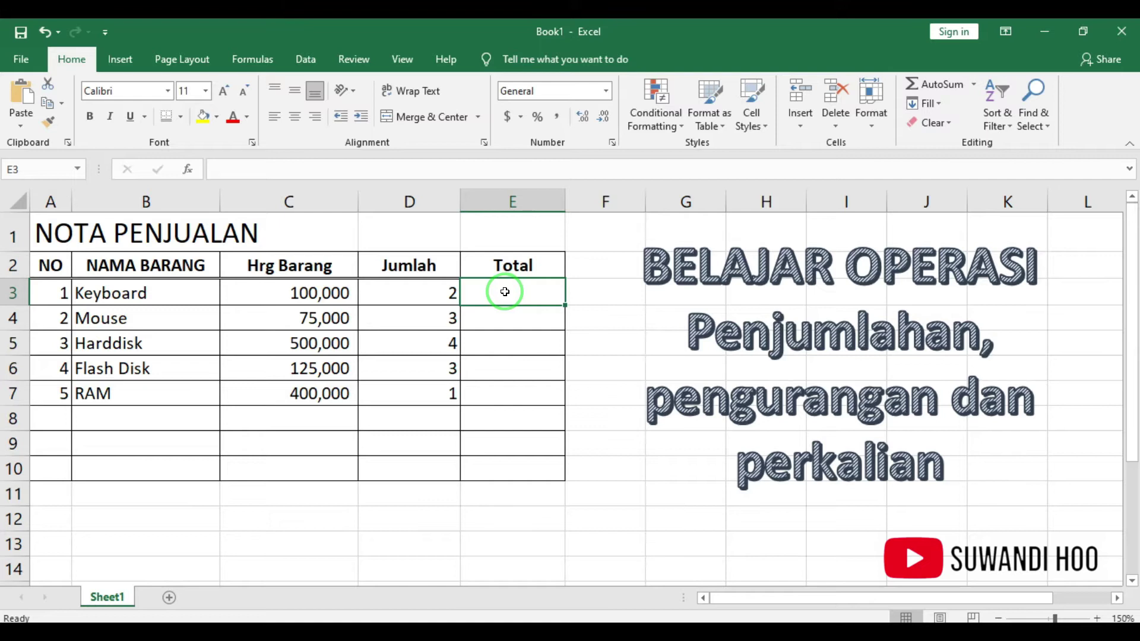
# Enter =C3*D3 in E3 so the Keyboard total shows 200,000
pyautogui.write('=')
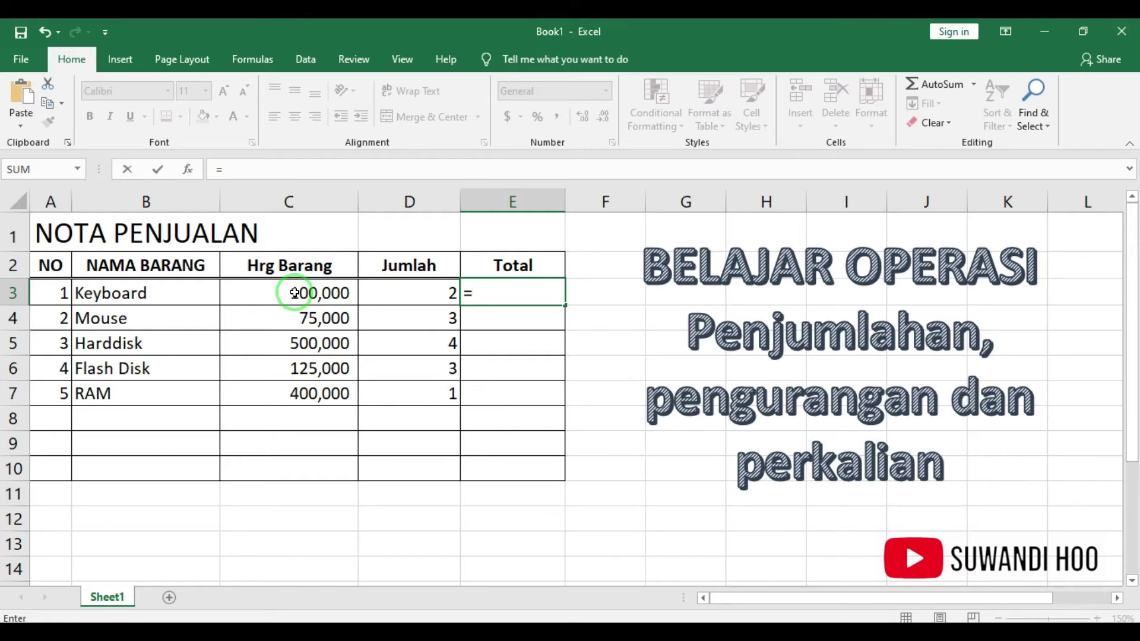
pyautogui.click(295, 293)
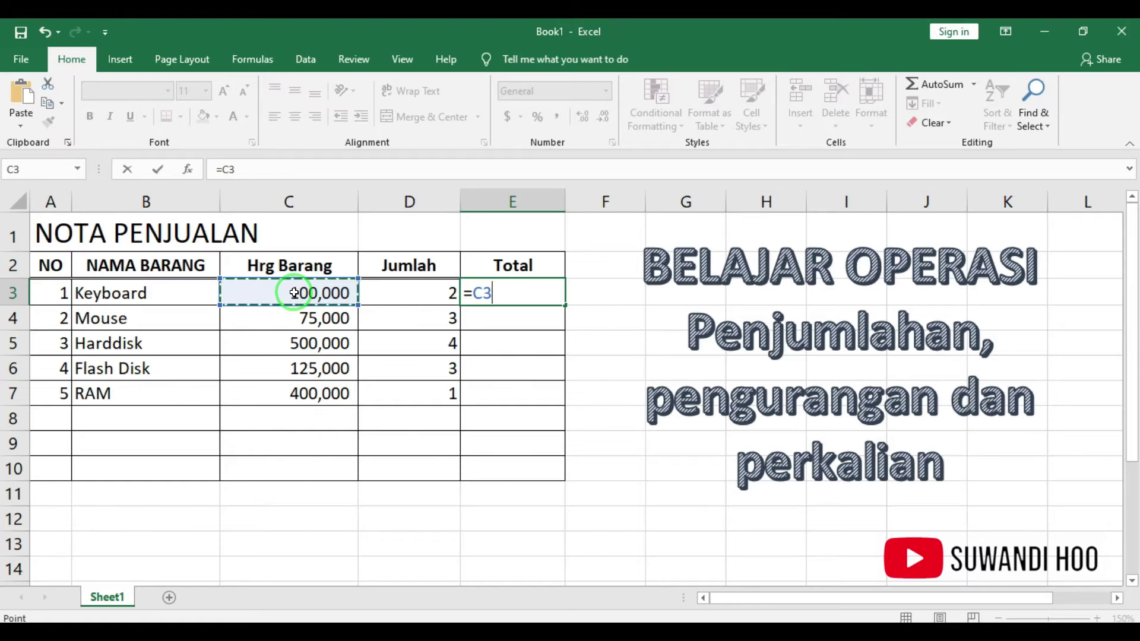
pyautogui.write('*')
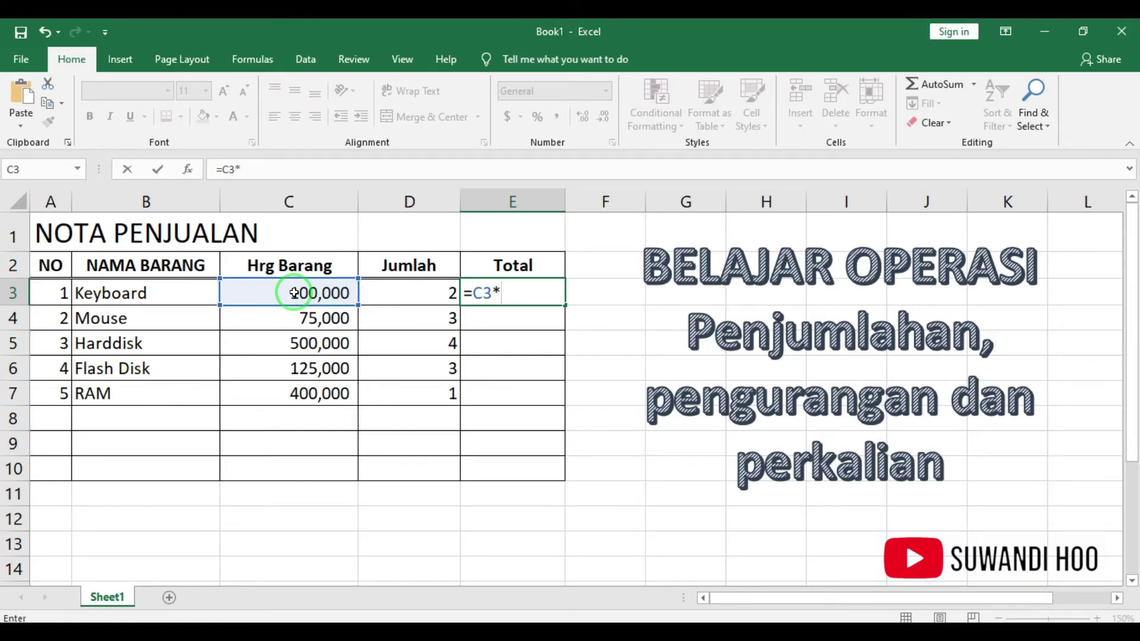
pyautogui.click(405, 293)
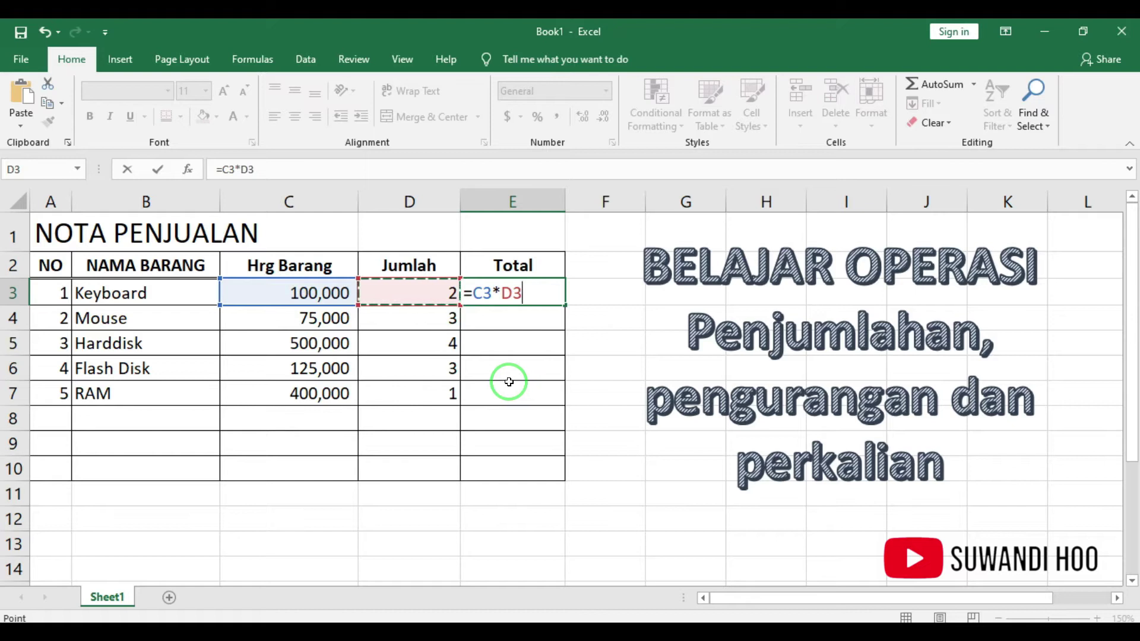
pyautogui.press('Return')
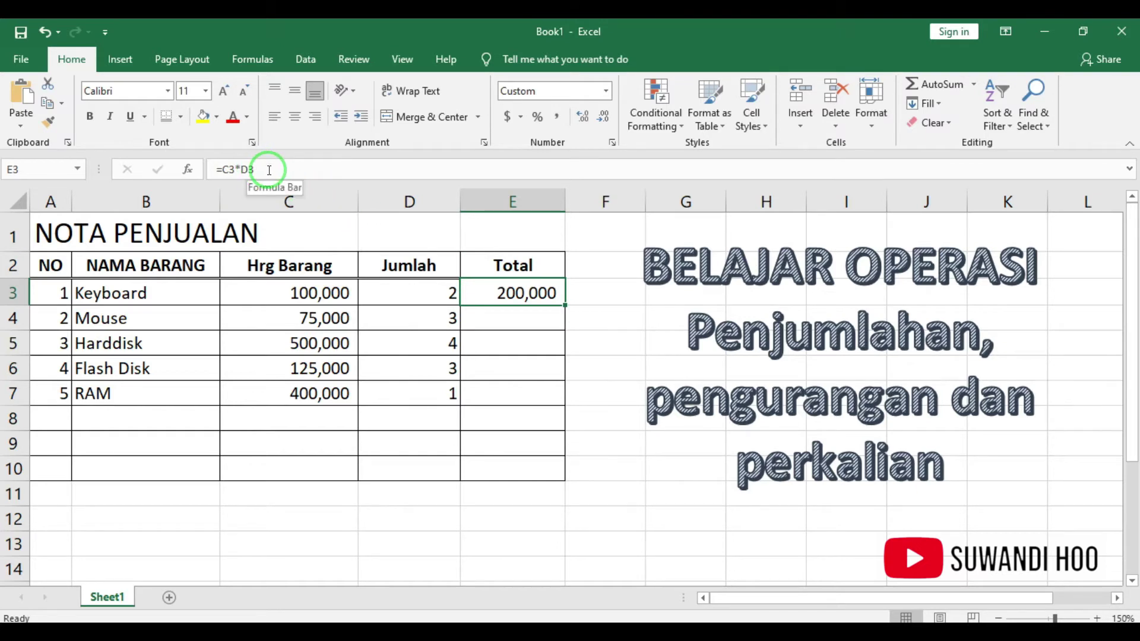
pyautogui.moveTo(267, 171); pyautogui.dragTo(208, 176)
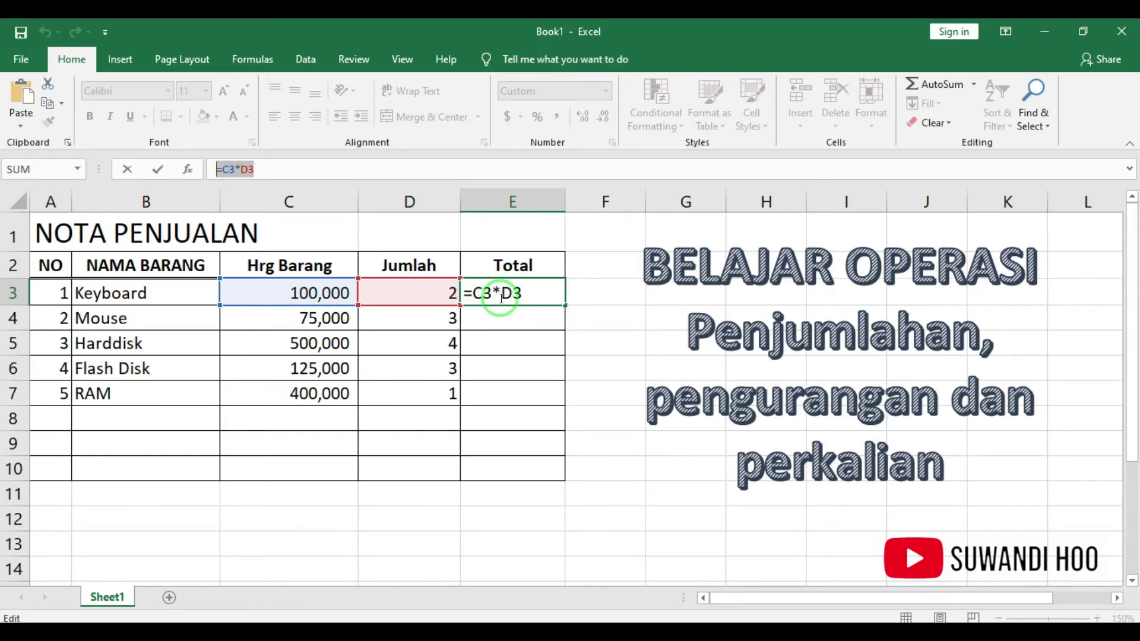
pyautogui.click(596, 319)
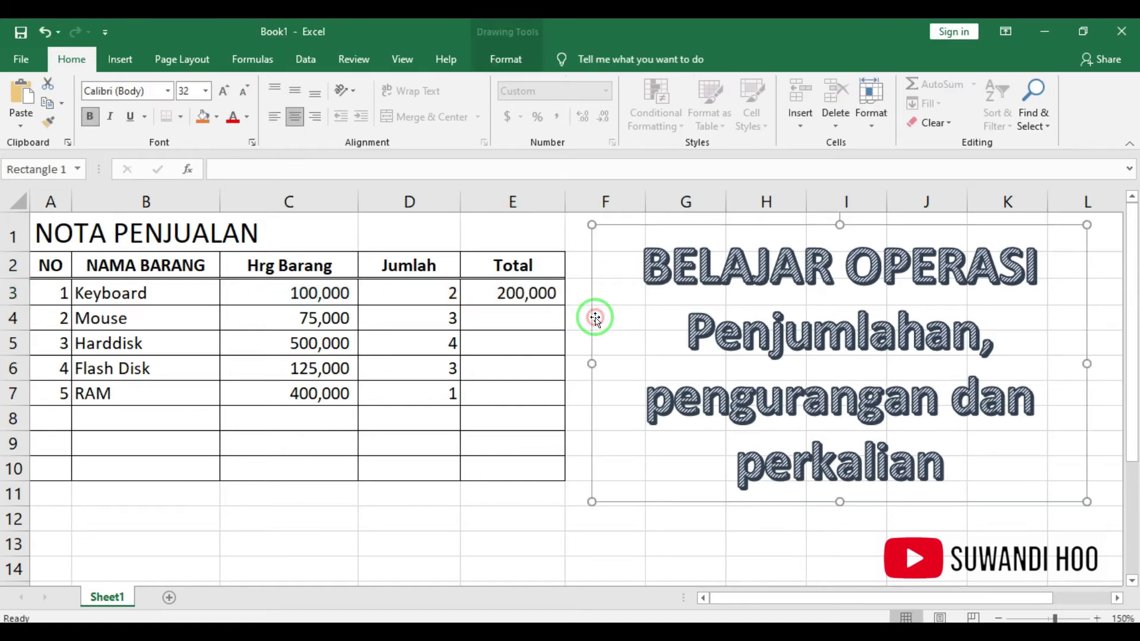
pyautogui.click(482, 533)
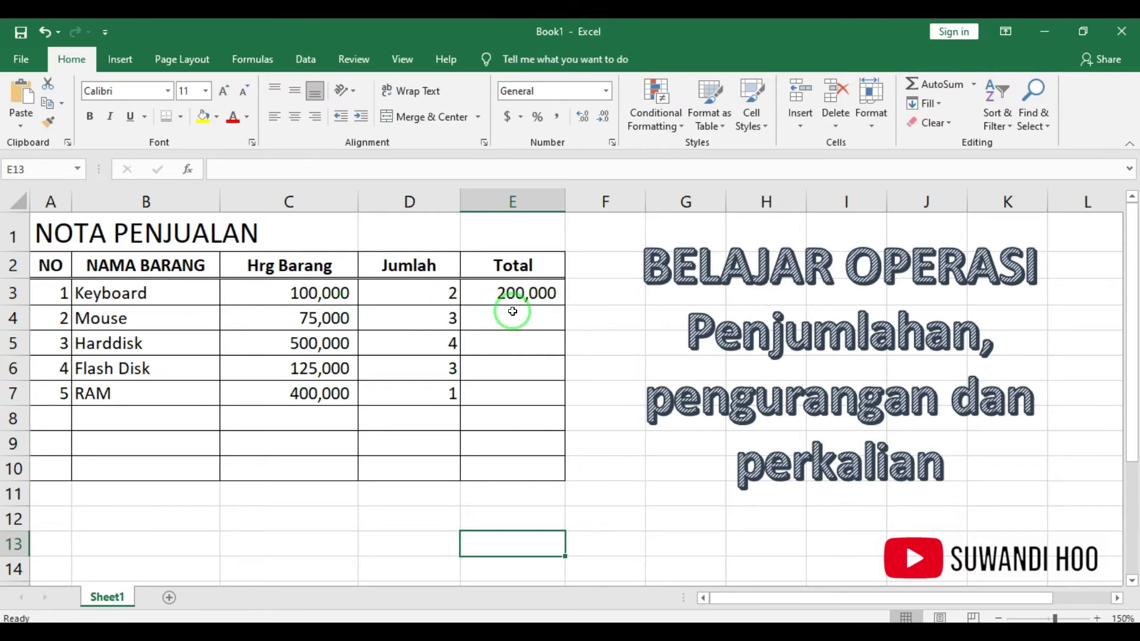
pyautogui.click(514, 293)
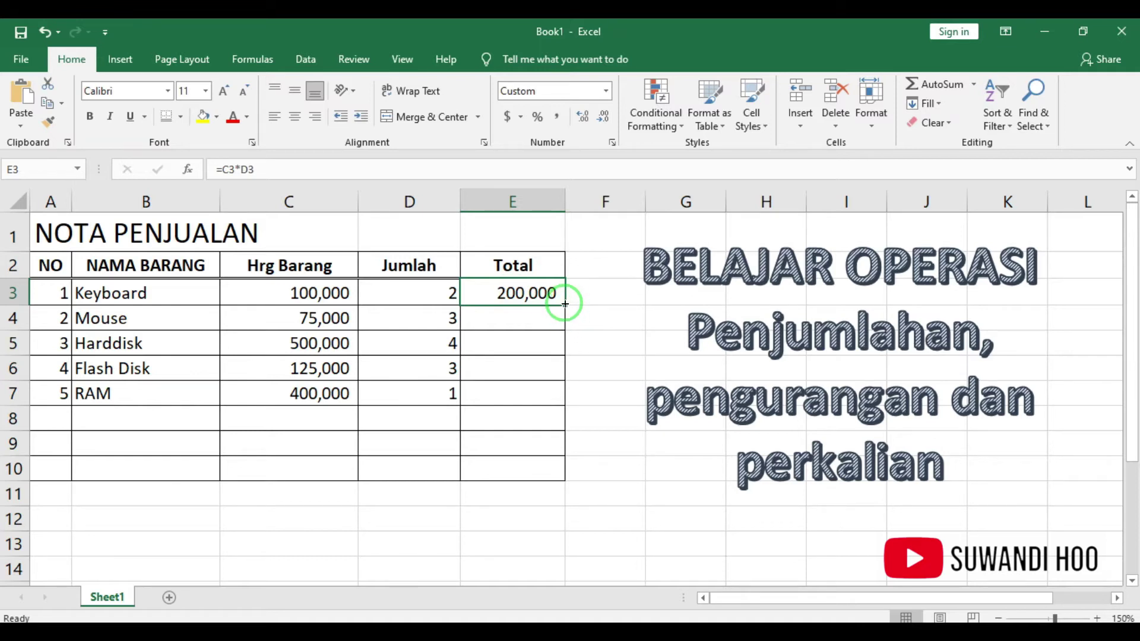
# Fill E3's formula down to E7, giving totals 225,000, 2,000,000, 375,000 and 400,000
pyautogui.moveTo(564, 304); pyautogui.dragTo(558, 400)
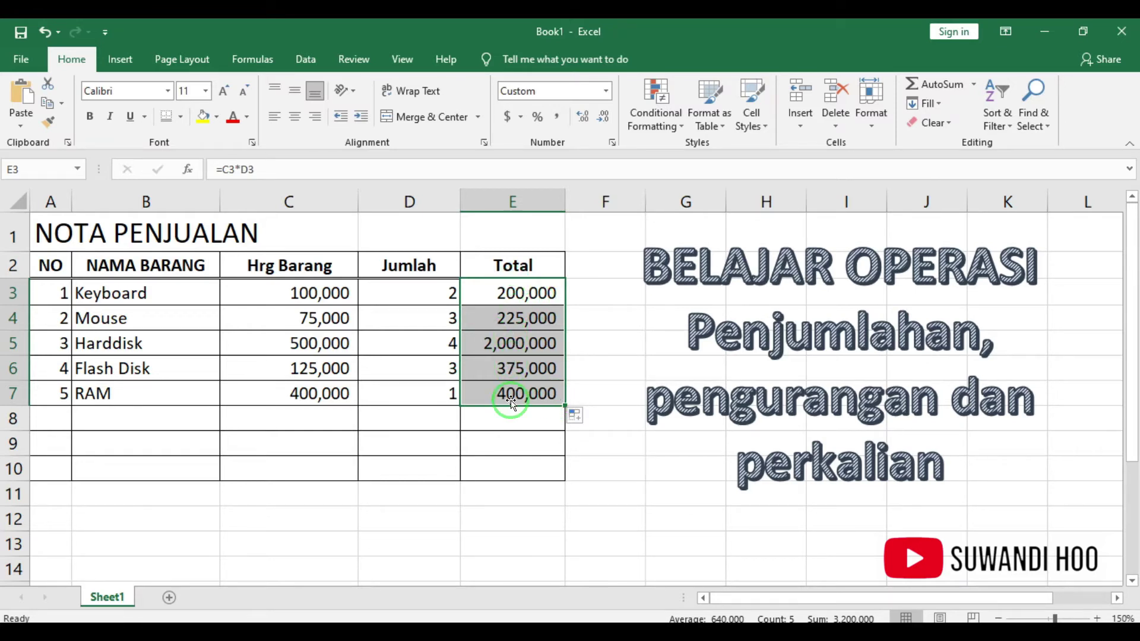
pyautogui.click(509, 434)
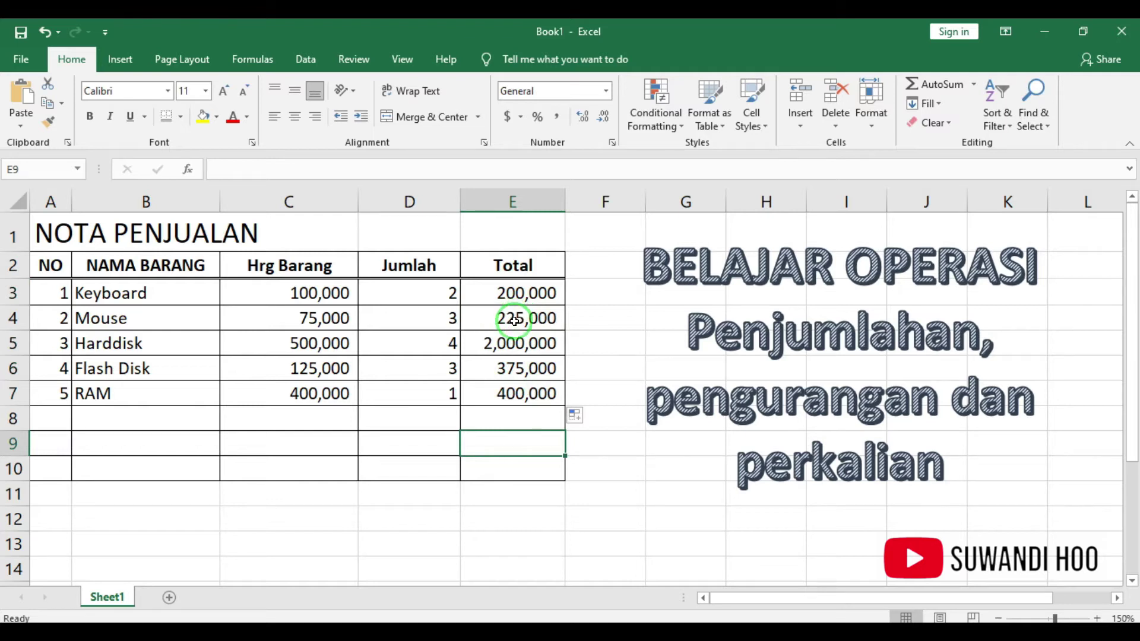
pyautogui.click(515, 319)
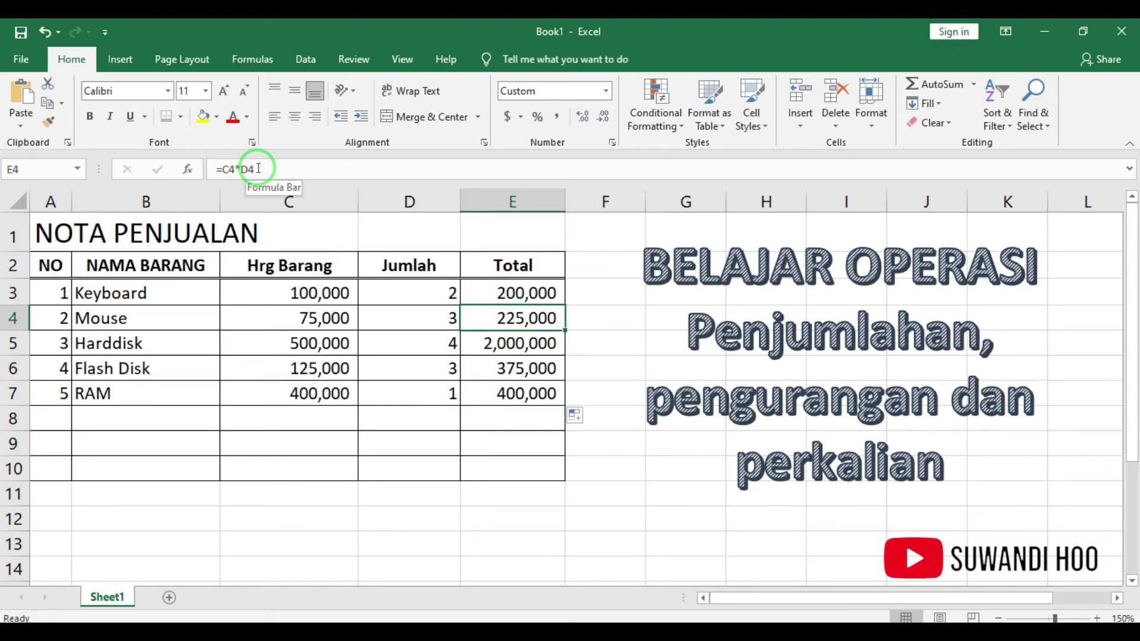
pyautogui.click(294, 319)
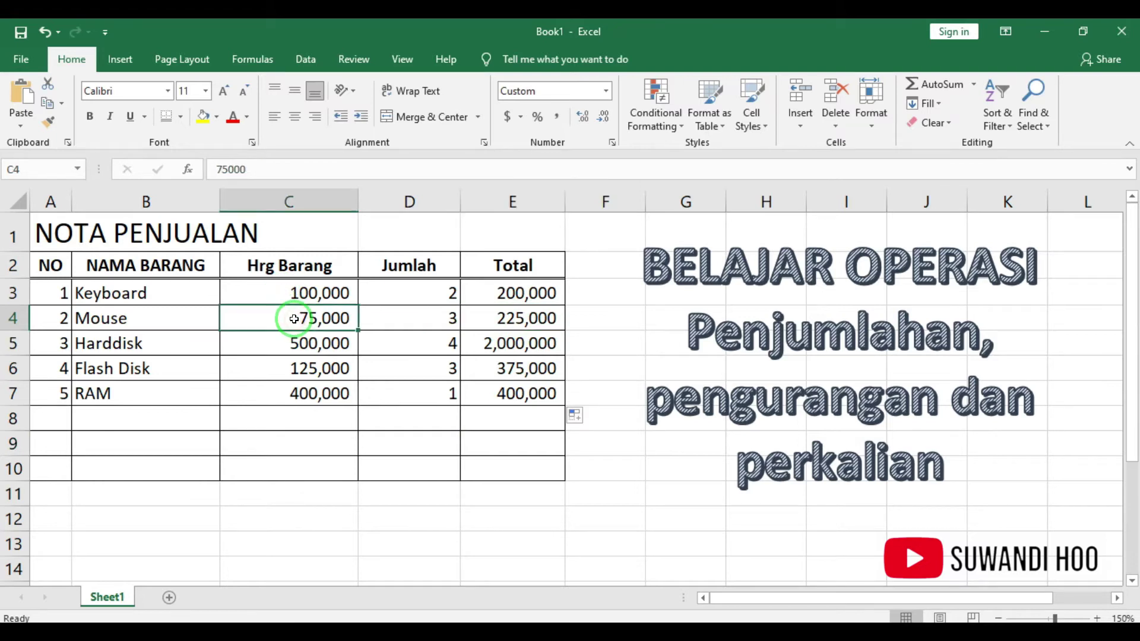
pyautogui.click(415, 323)
pyautogui.click(536, 315)
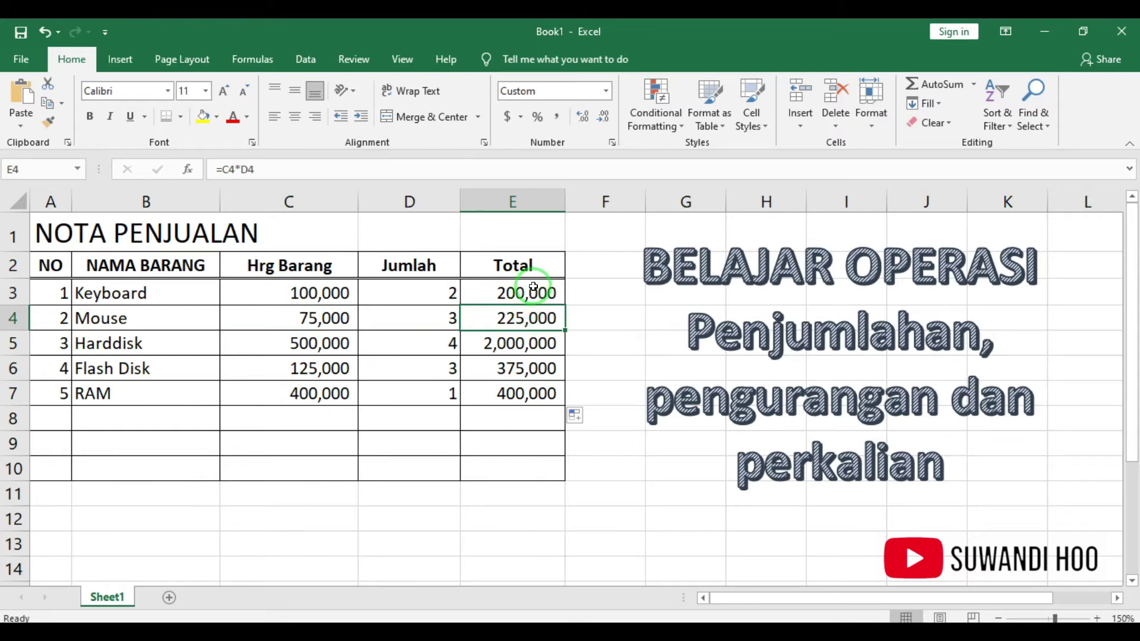
pyautogui.click(530, 343)
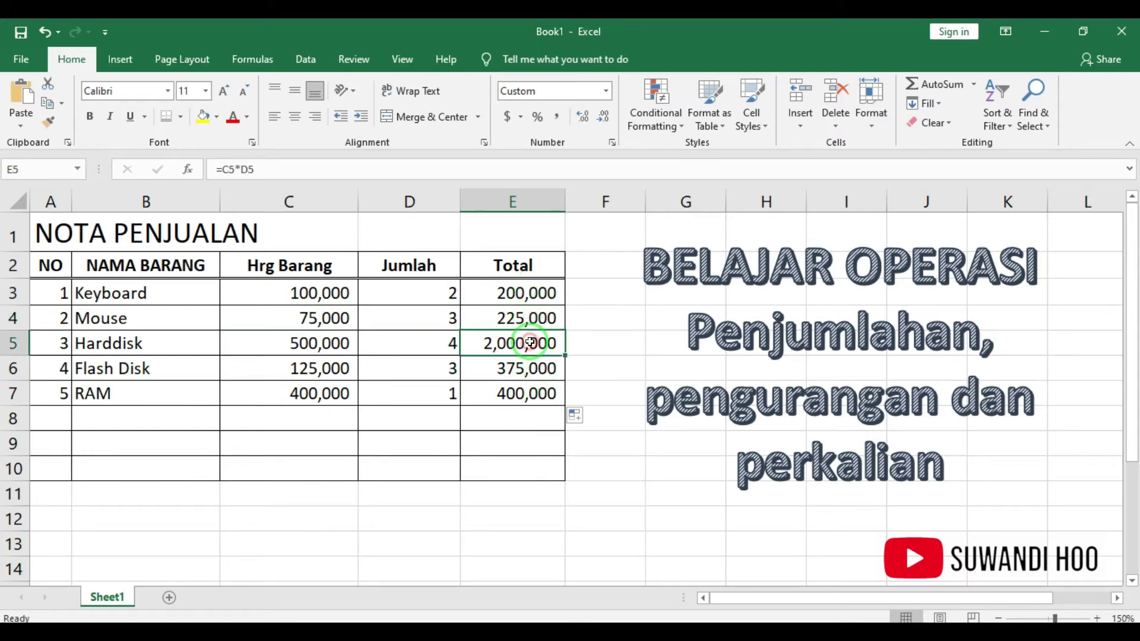
pyautogui.click(273, 169)
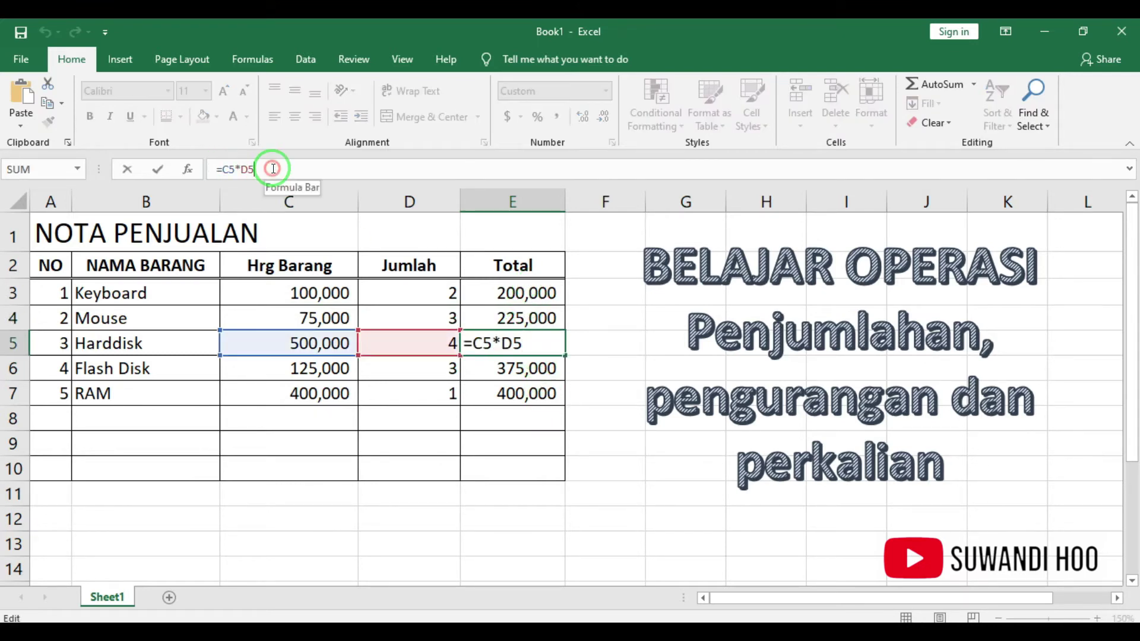
pyautogui.moveTo(272, 169); pyautogui.dragTo(220, 170)
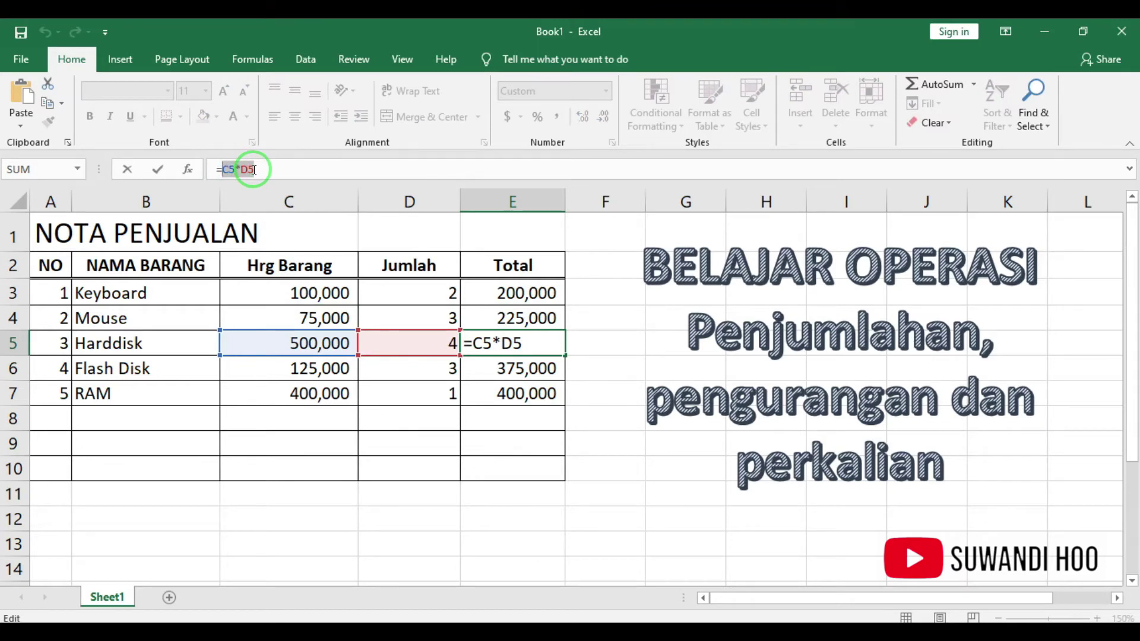
pyautogui.moveTo(240, 331); pyautogui.dragTo(382, 328)
pyautogui.click(515, 371)
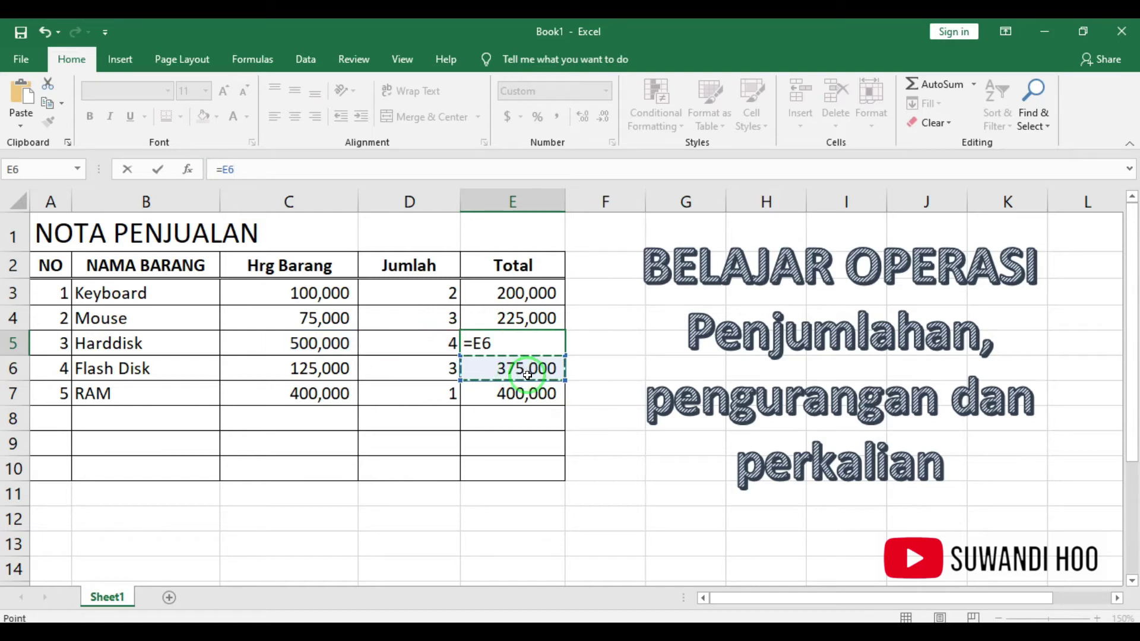
pyautogui.press('Escape')
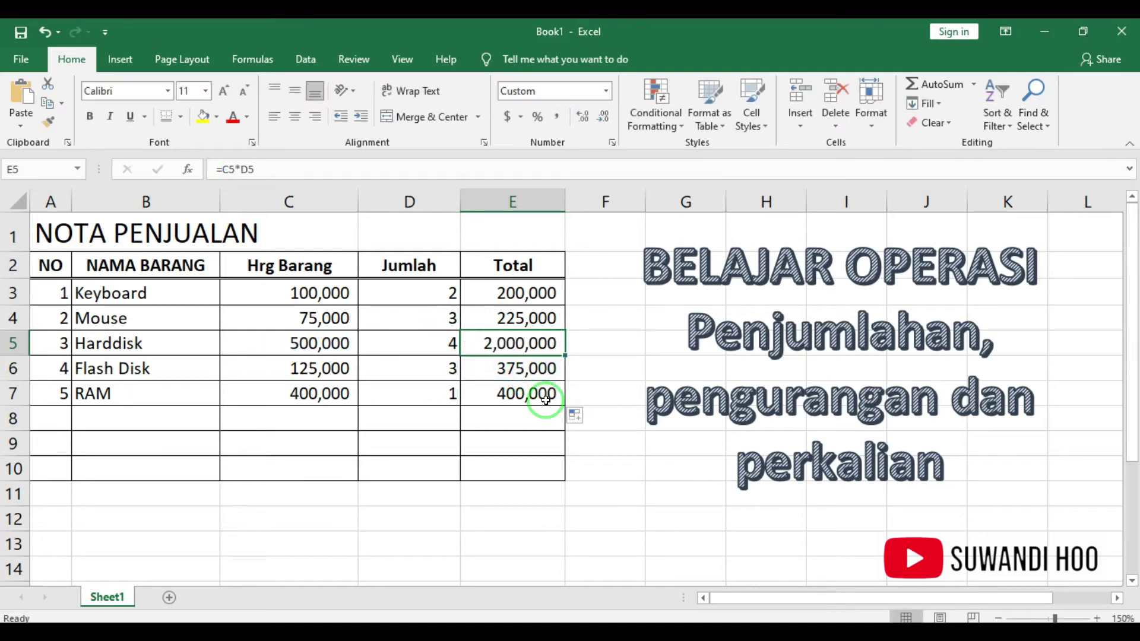
pyautogui.click(542, 363)
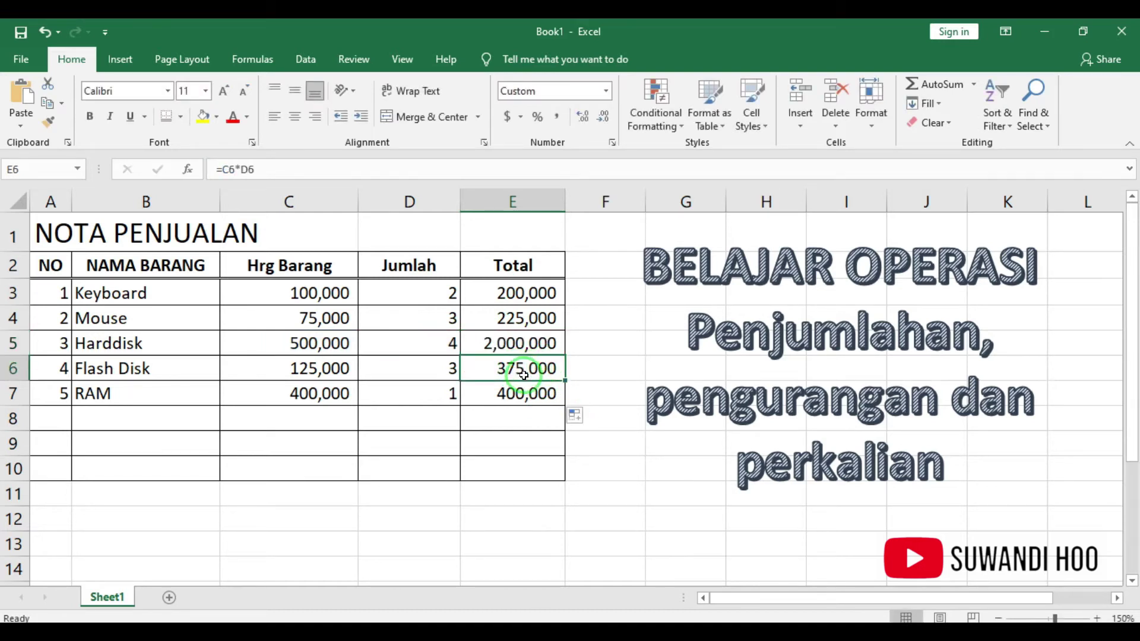
pyautogui.click(535, 394)
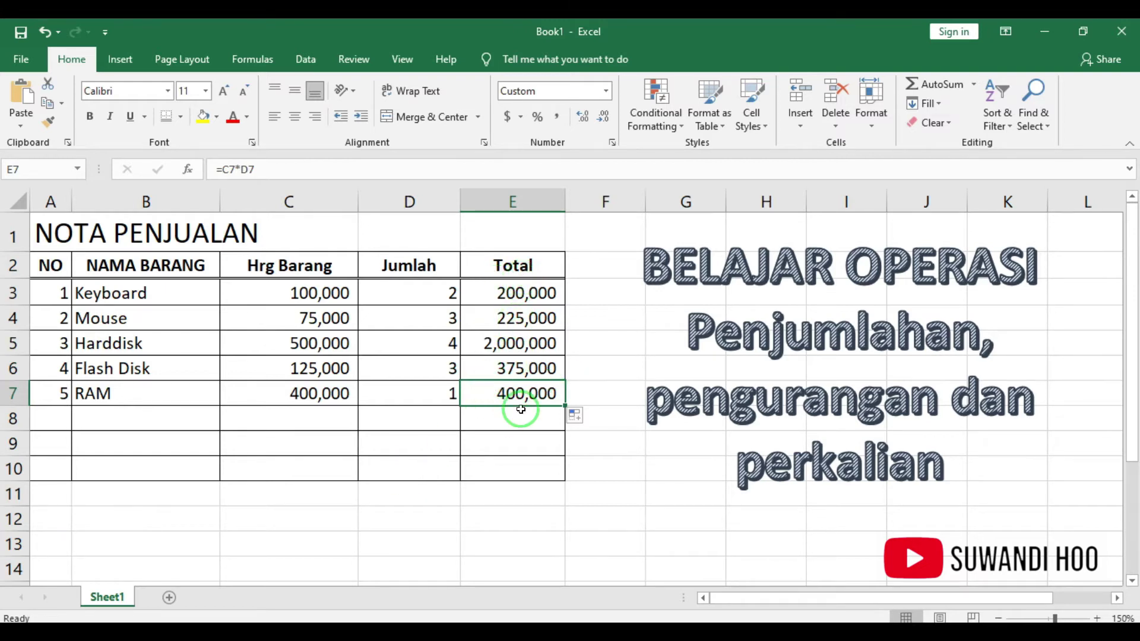
pyautogui.click(290, 465)
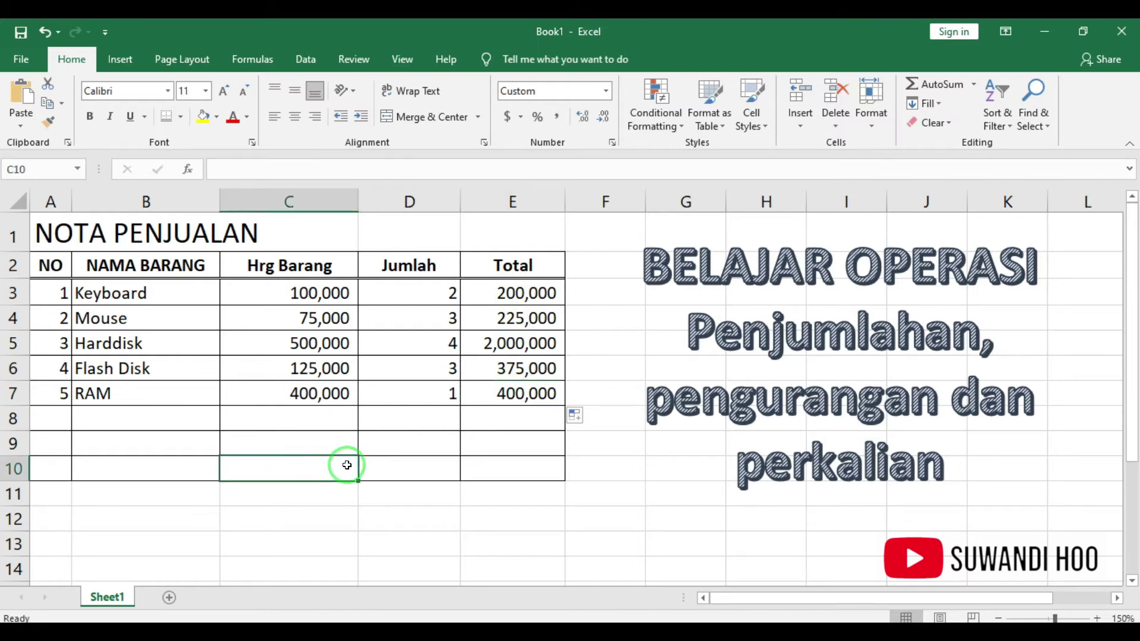
# Label C10 'Jumlah' for the grand-total row, ready for E10
pyautogui.write('Jumlah')
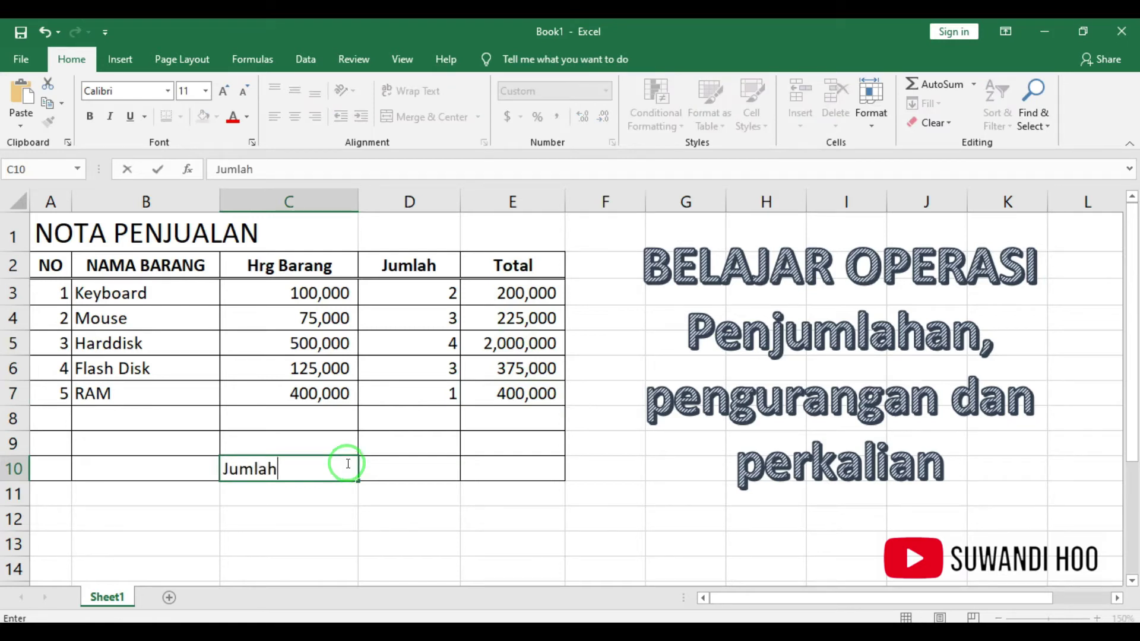
pyautogui.click(334, 536)
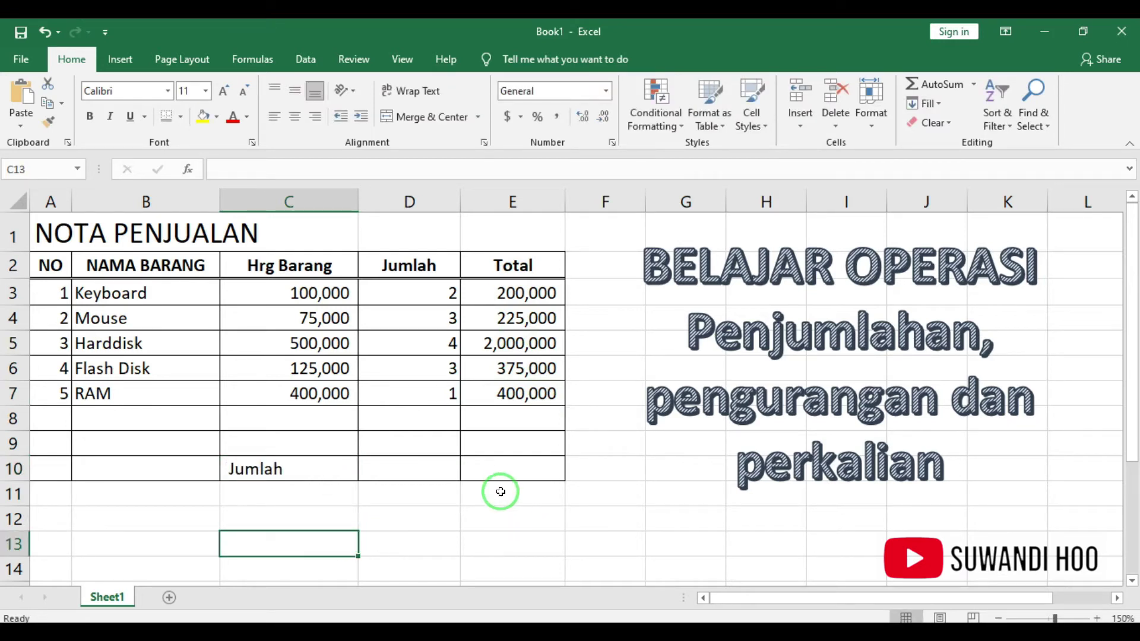
pyautogui.click(499, 470)
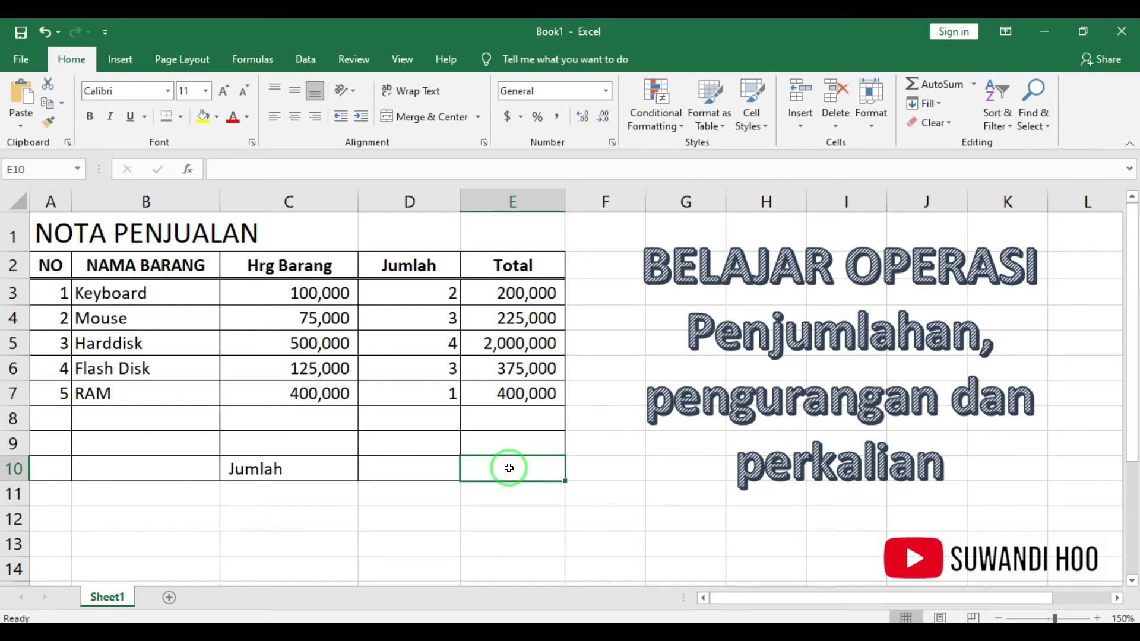
# Enter =SUM(E3:E7) in E10 so the Jumlah row totals 3,200,000
pyautogui.write('=')
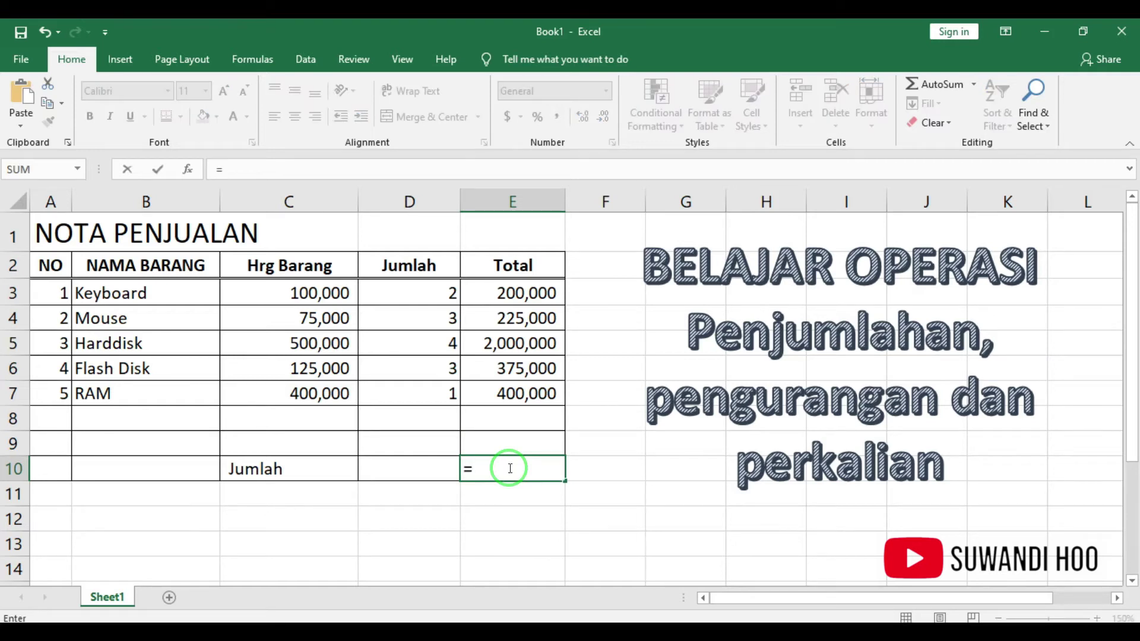
pyautogui.write('sum')
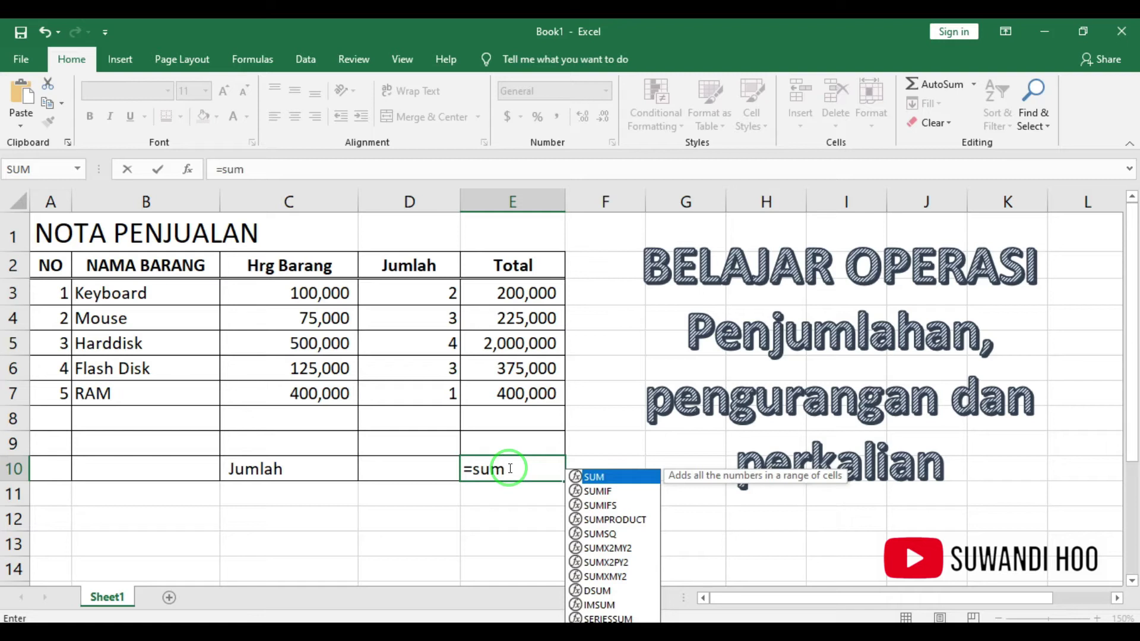
pyautogui.write('(')
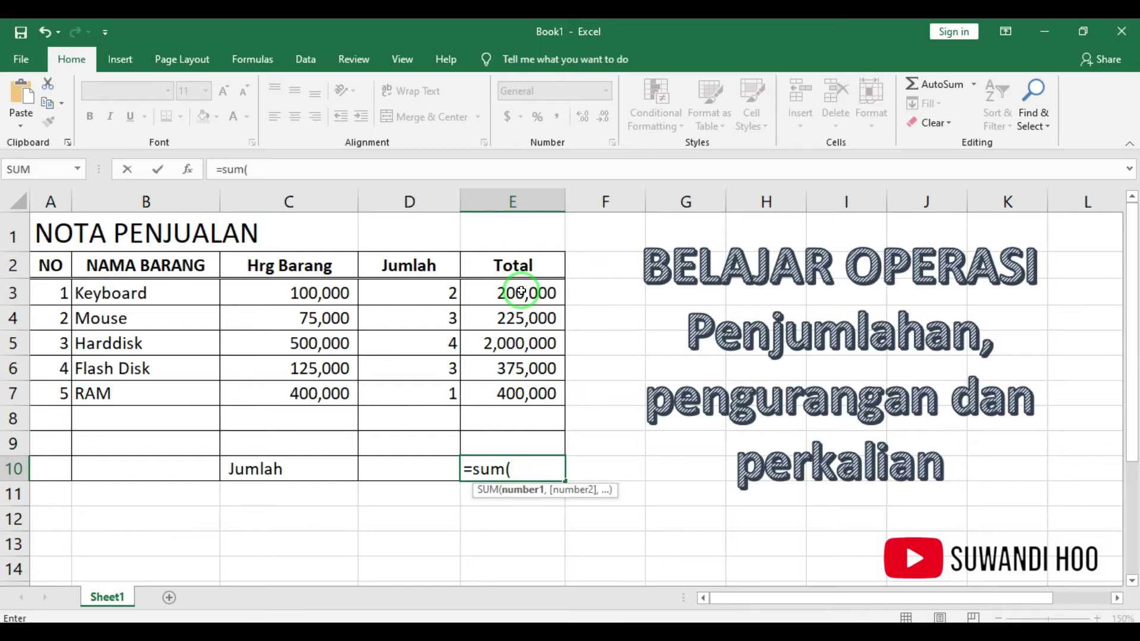
pyautogui.click(521, 292)
pyautogui.moveTo(521, 292); pyautogui.dragTo(511, 385)
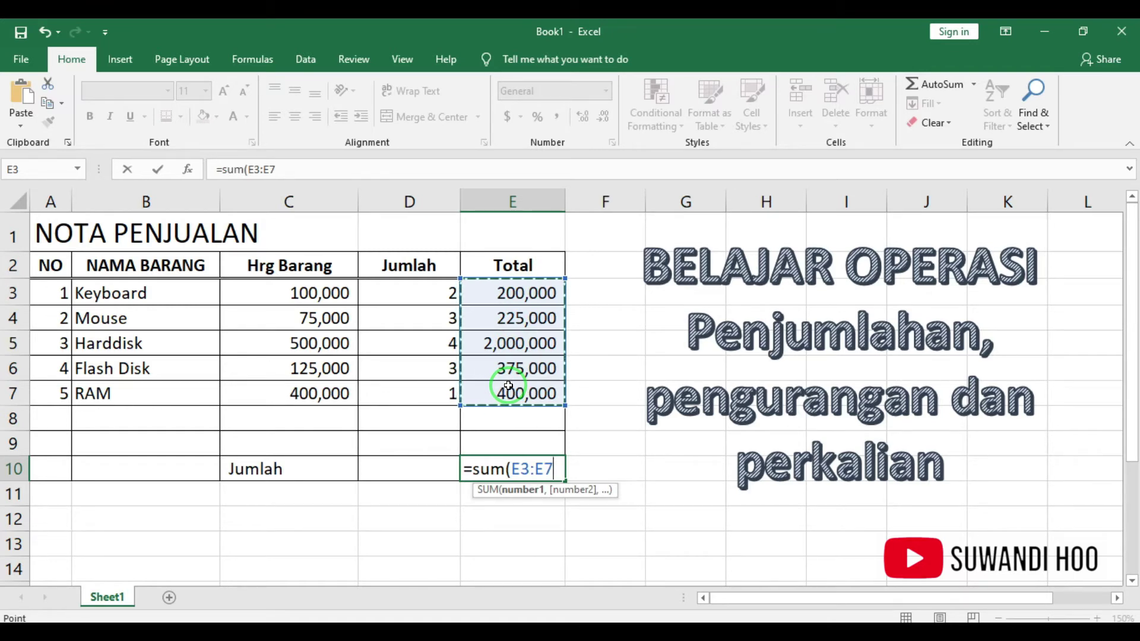
pyautogui.moveTo(519, 293)
pyautogui.mouseDown()
pyautogui.moveTo(498, 396)
pyautogui.moveTo(513, 396)
pyautogui.mouseUp()
pyautogui.write(')')
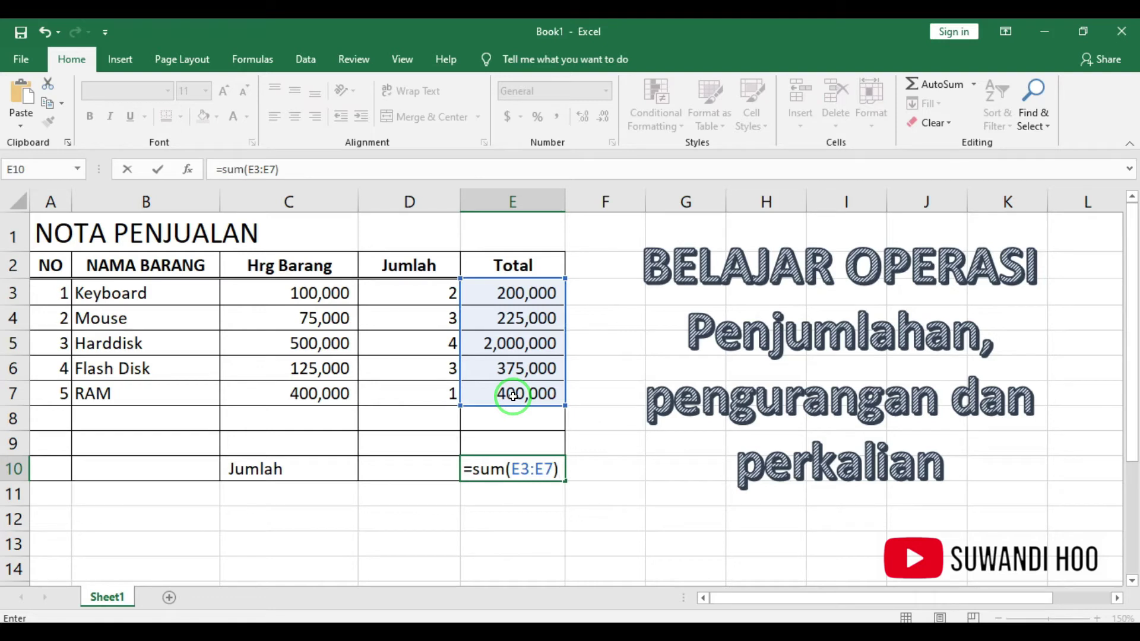
pyautogui.press('Return')
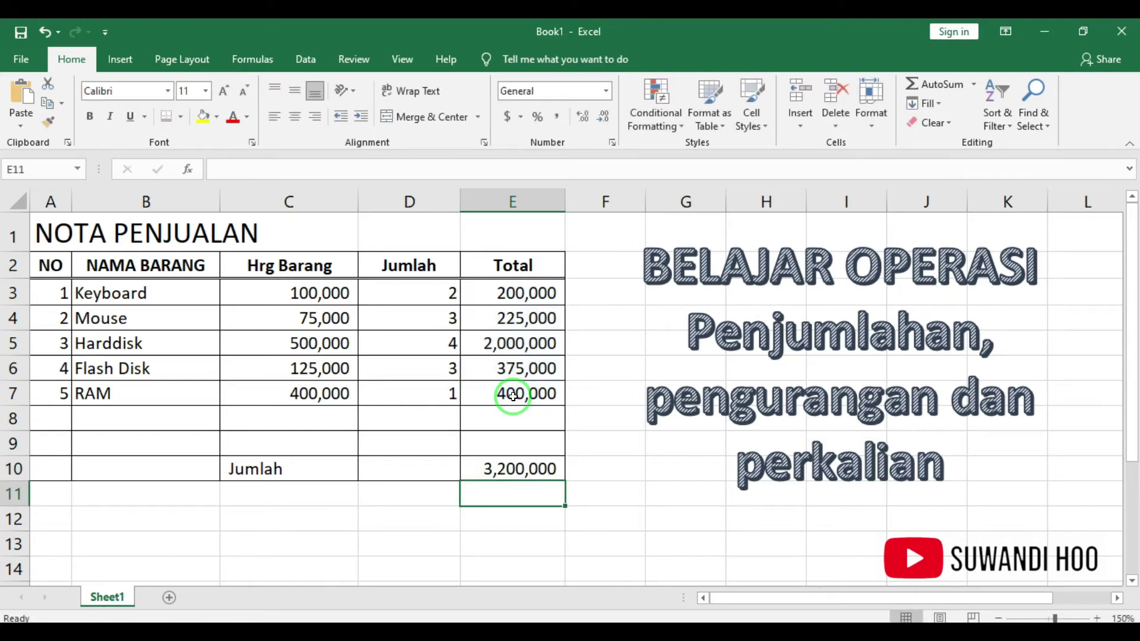
pyautogui.click(373, 540)
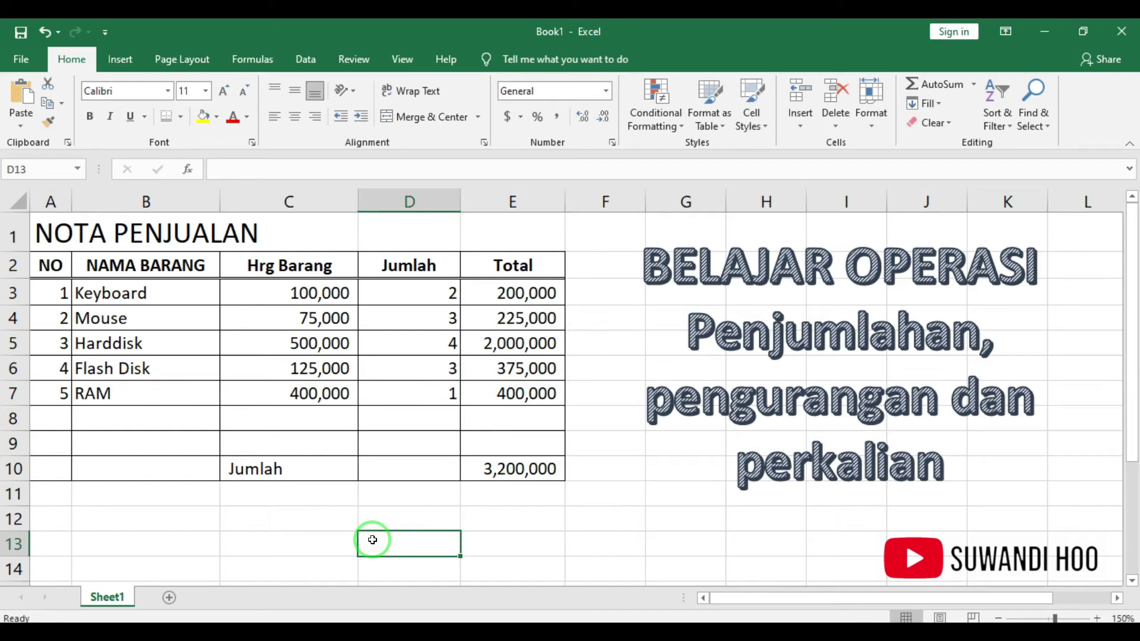
pyautogui.click(515, 469)
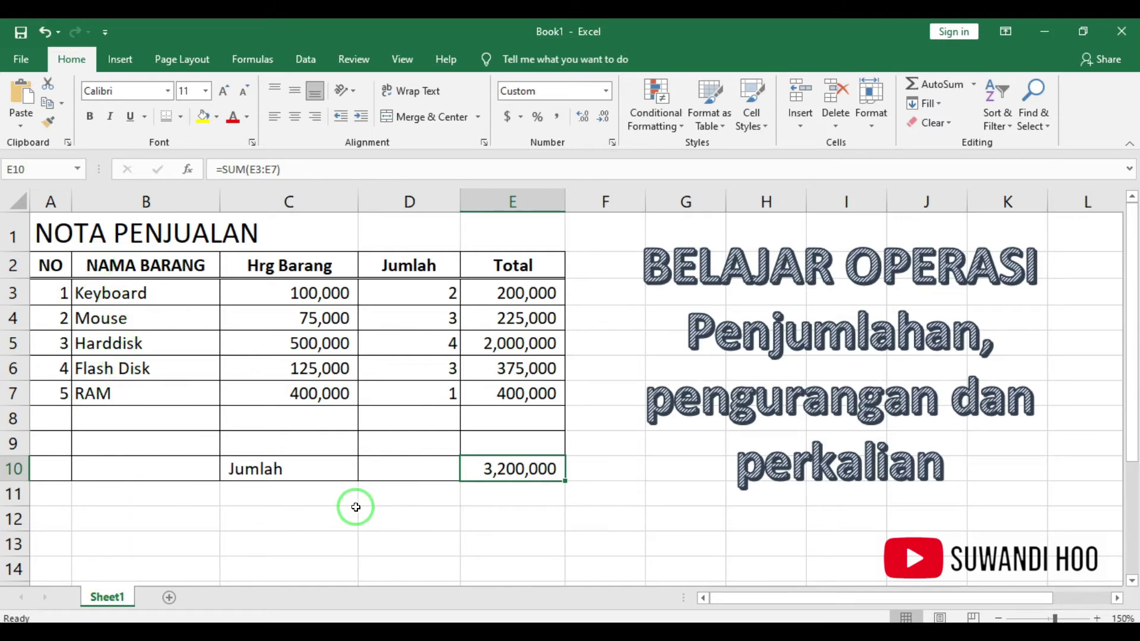
# Label C11 'Jumh Jenis Barang' and widen column C to fit it
pyautogui.click(252, 494)
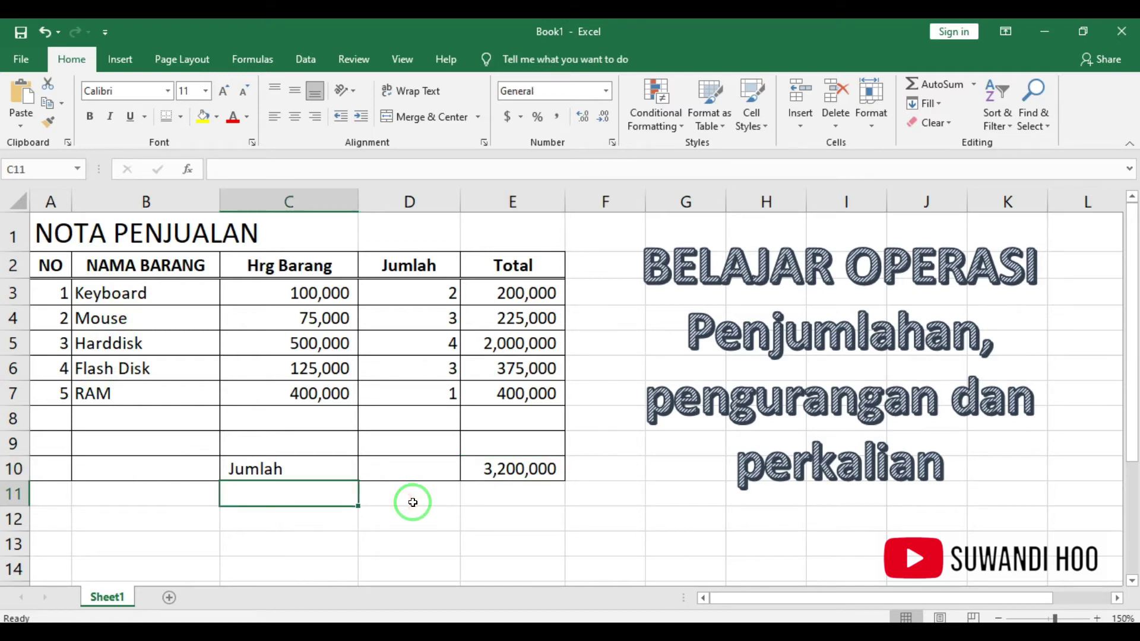
pyautogui.write('J')
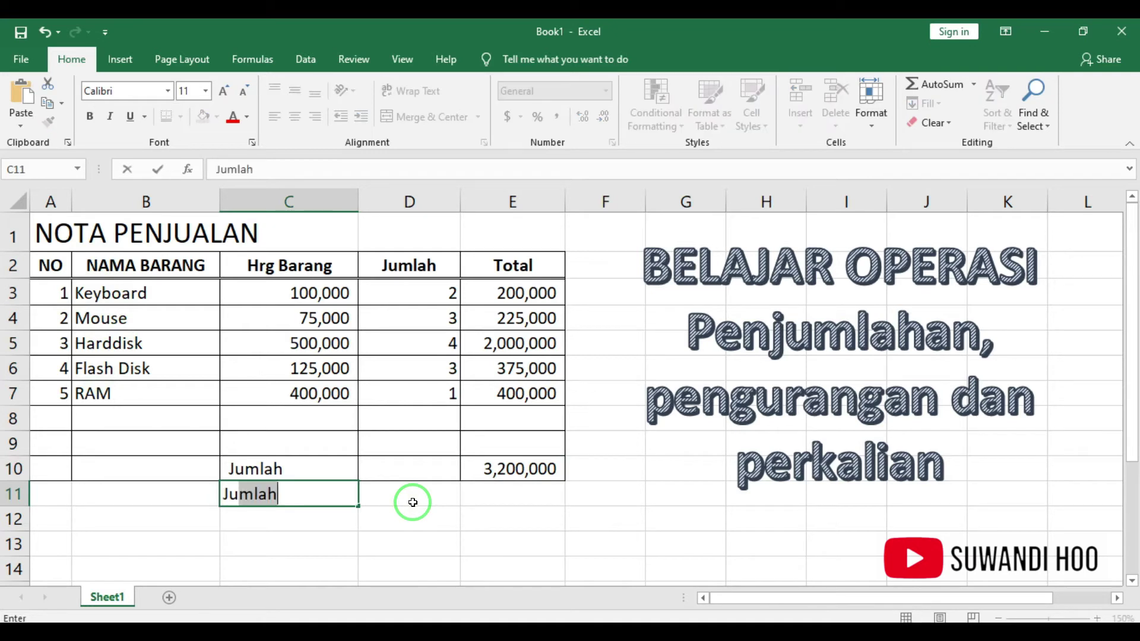
pyautogui.write('umh Jenis Barang')
pyautogui.press('Return')
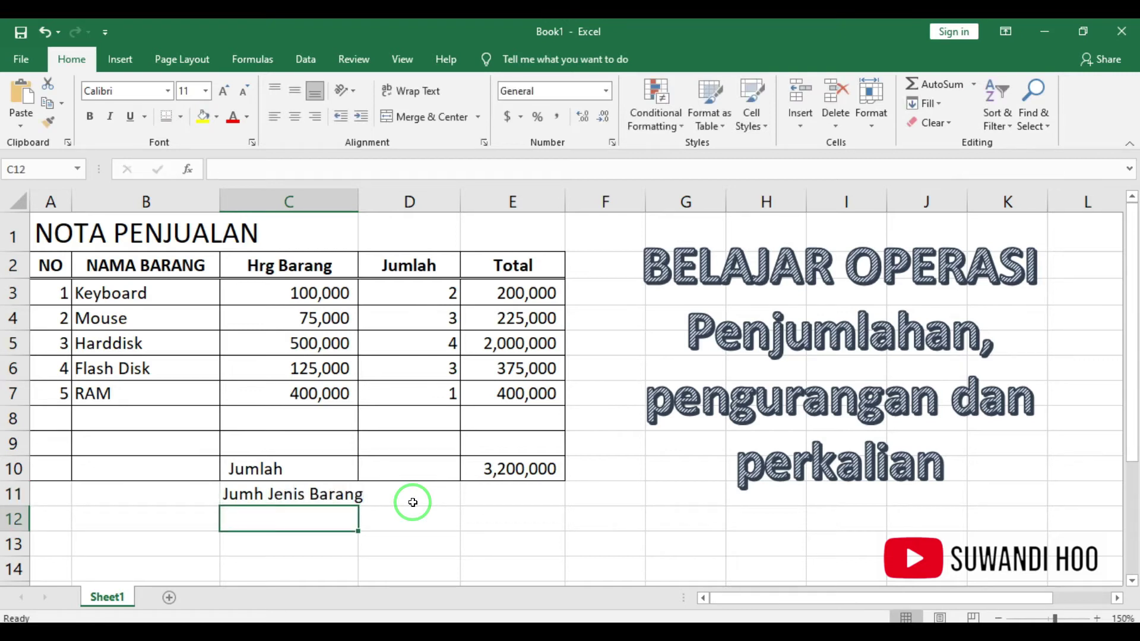
pyautogui.moveTo(373, 200); pyautogui.dragTo(371, 202)
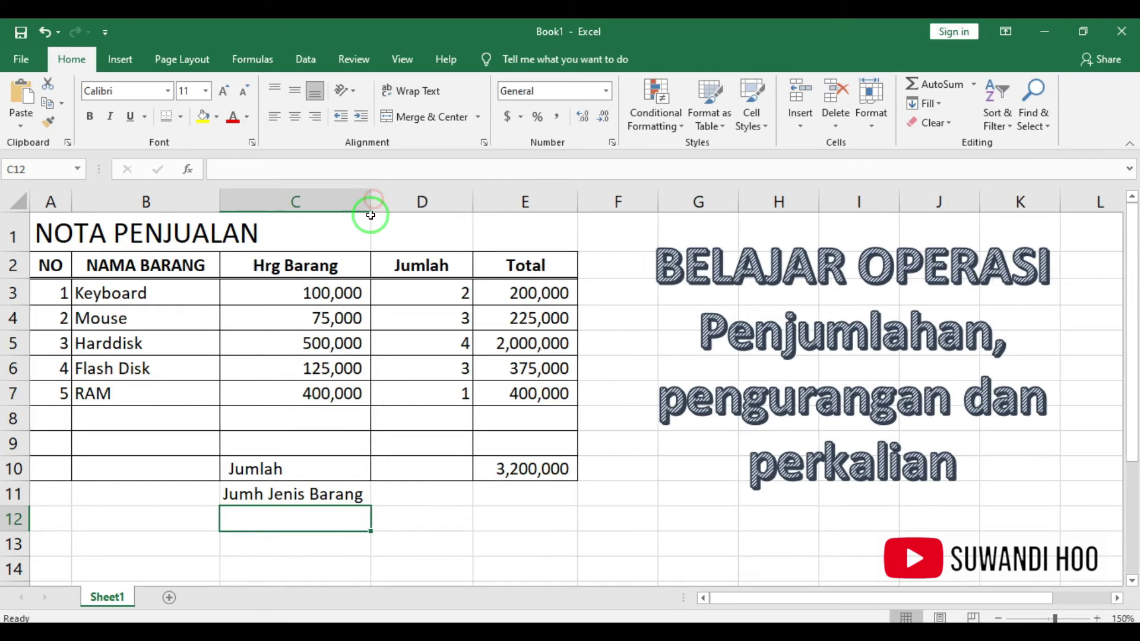
# Apply Outside Borders and then All Borders to A11:E11
pyautogui.moveTo(59, 491); pyautogui.dragTo(523, 493)
pyautogui.click(181, 116)
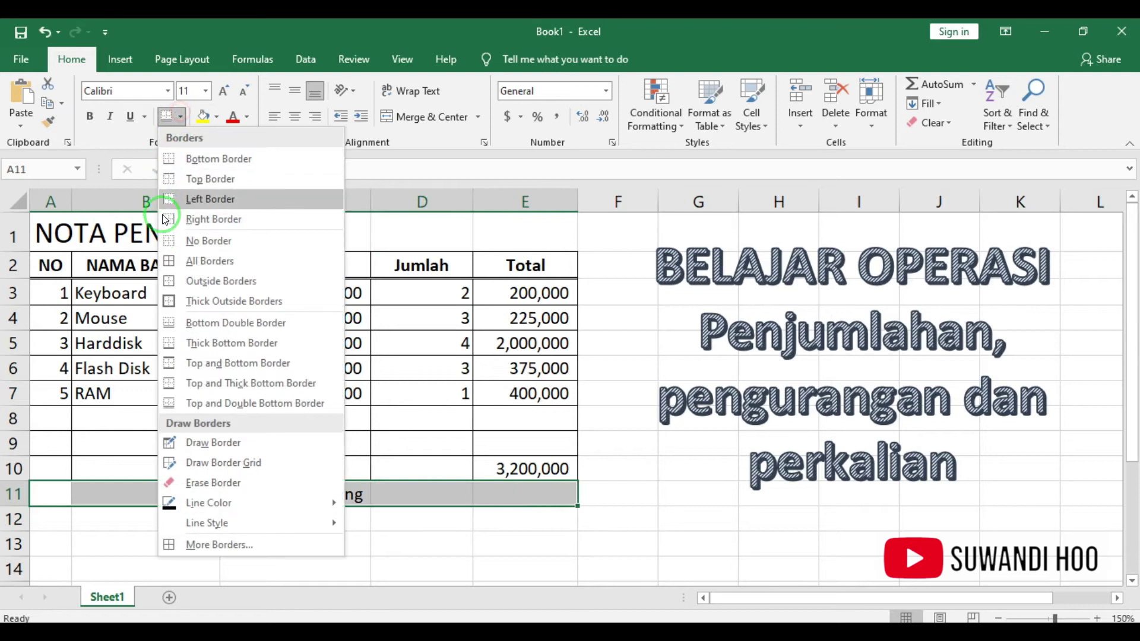
pyautogui.click(170, 282)
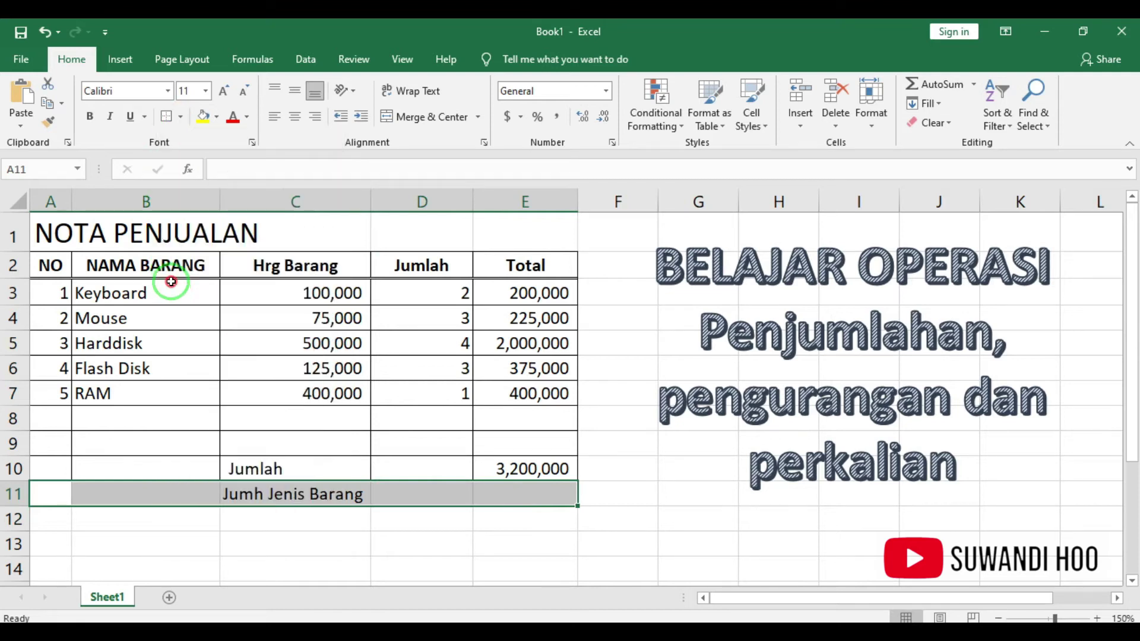
pyautogui.click(178, 117)
pyautogui.click(177, 270)
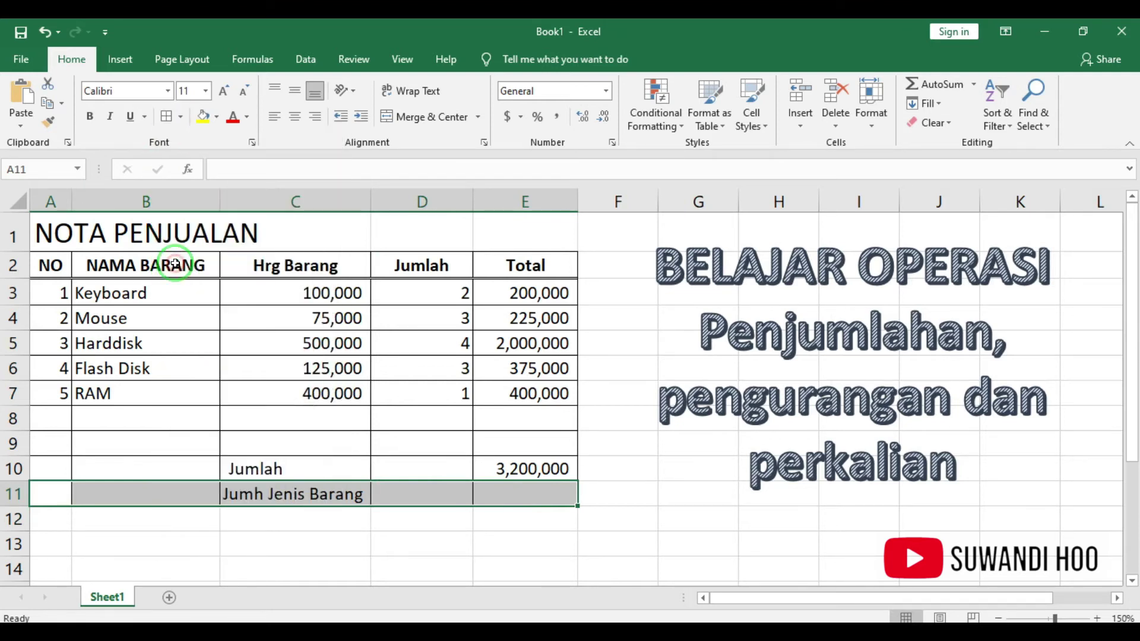
pyautogui.click(526, 496)
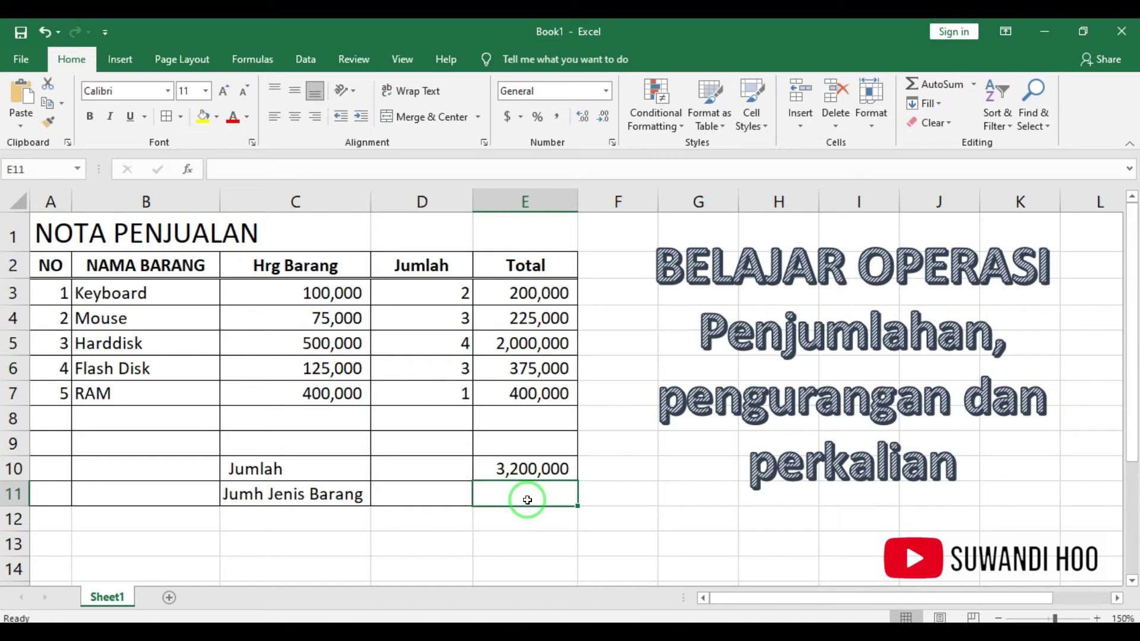
# Enter =COUNT(B3:B7) in E11 to count the items
pyautogui.write('=')
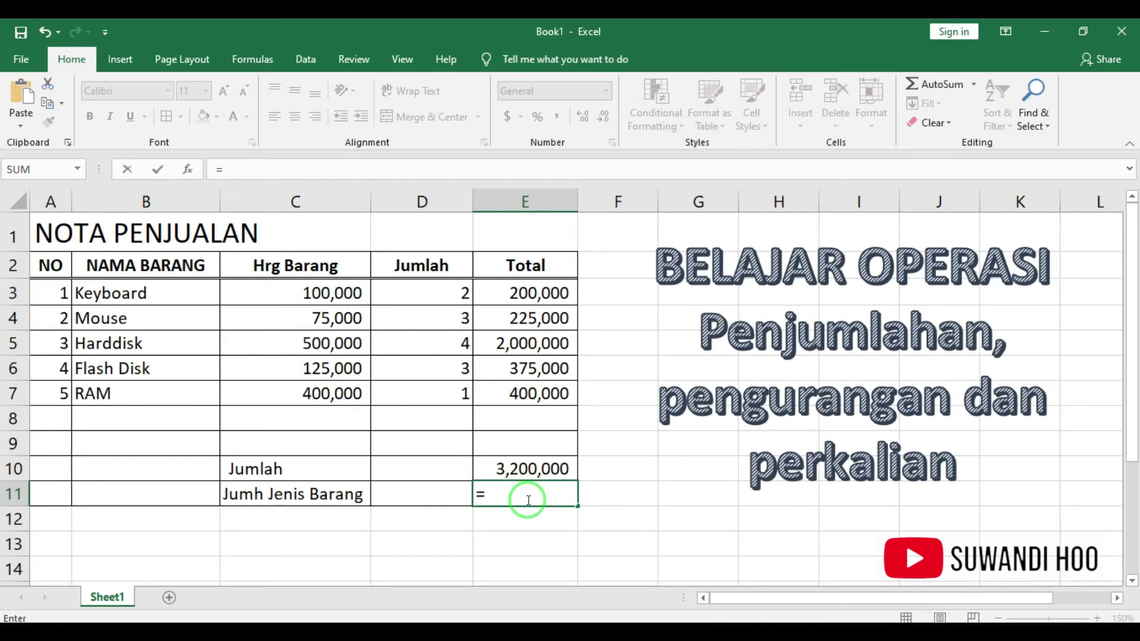
pyautogui.write('co')
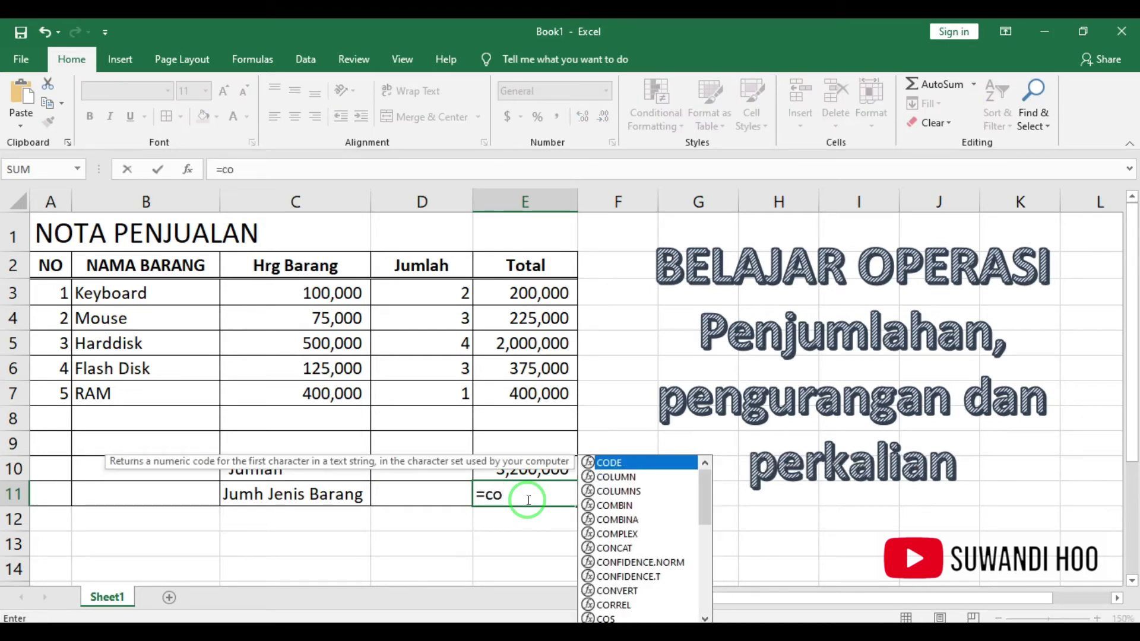
pyautogui.write('un')
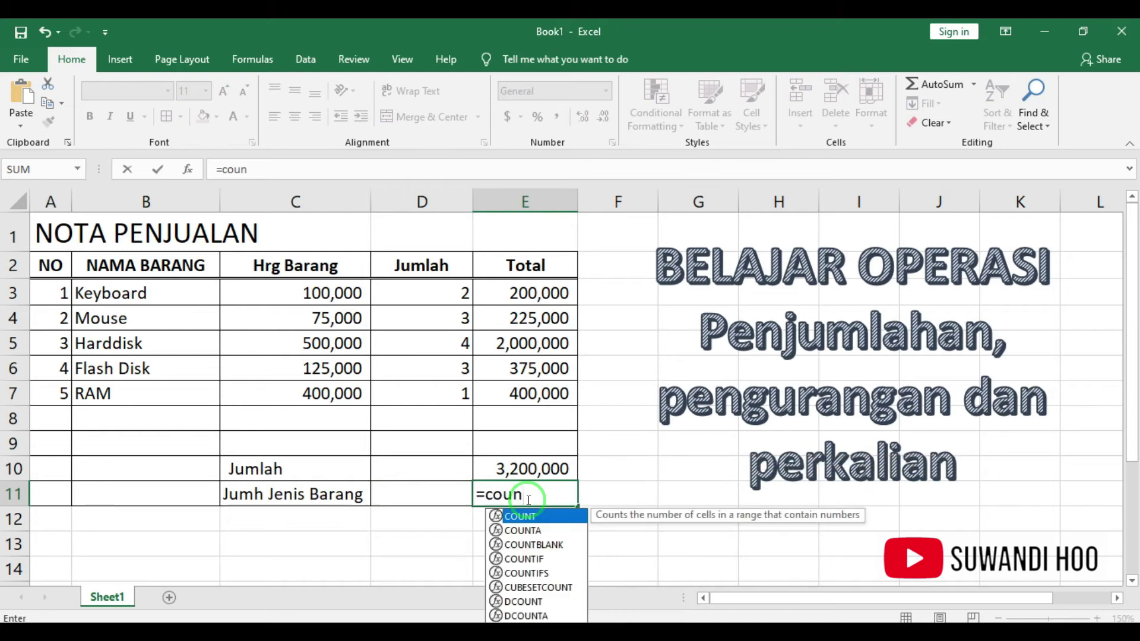
pyautogui.write('t(')
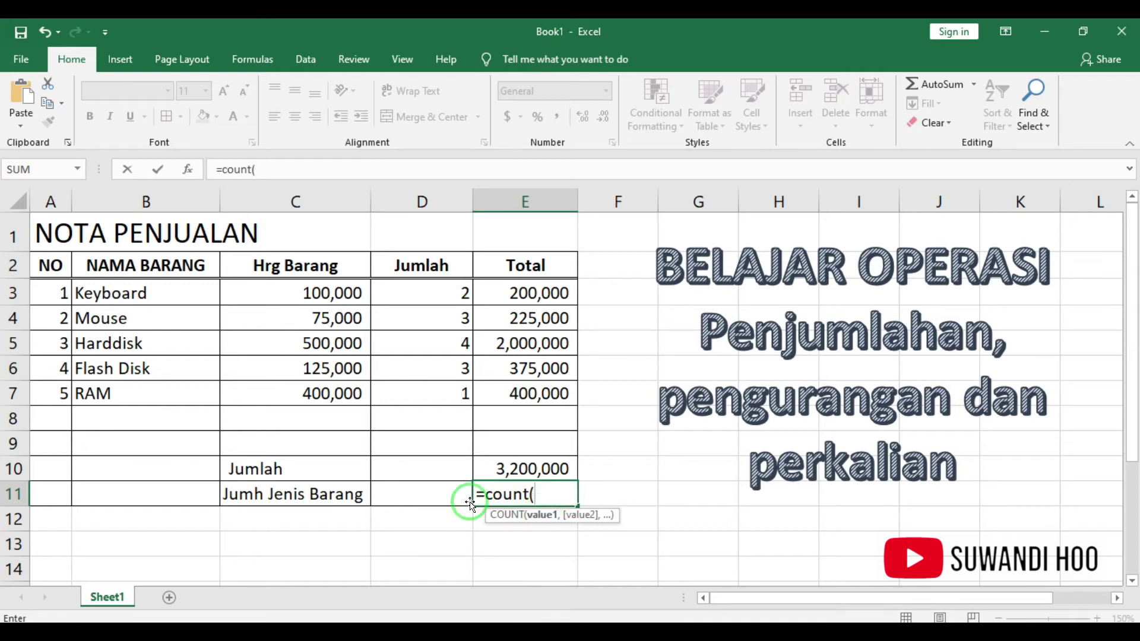
pyautogui.moveTo(142, 293); pyautogui.dragTo(128, 387)
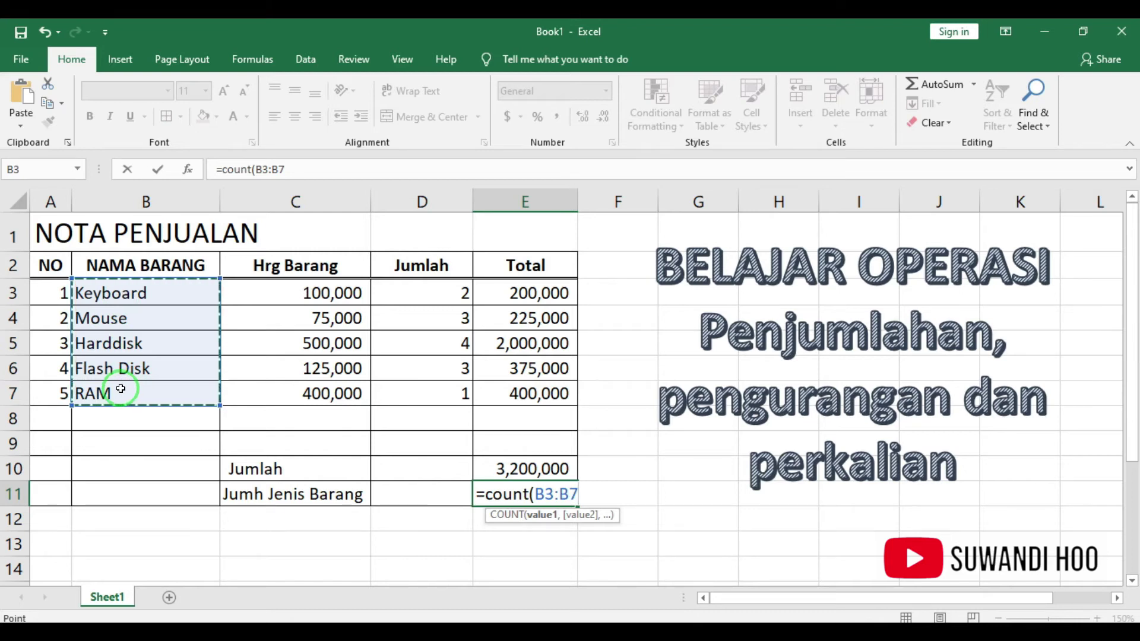
pyautogui.write(')')
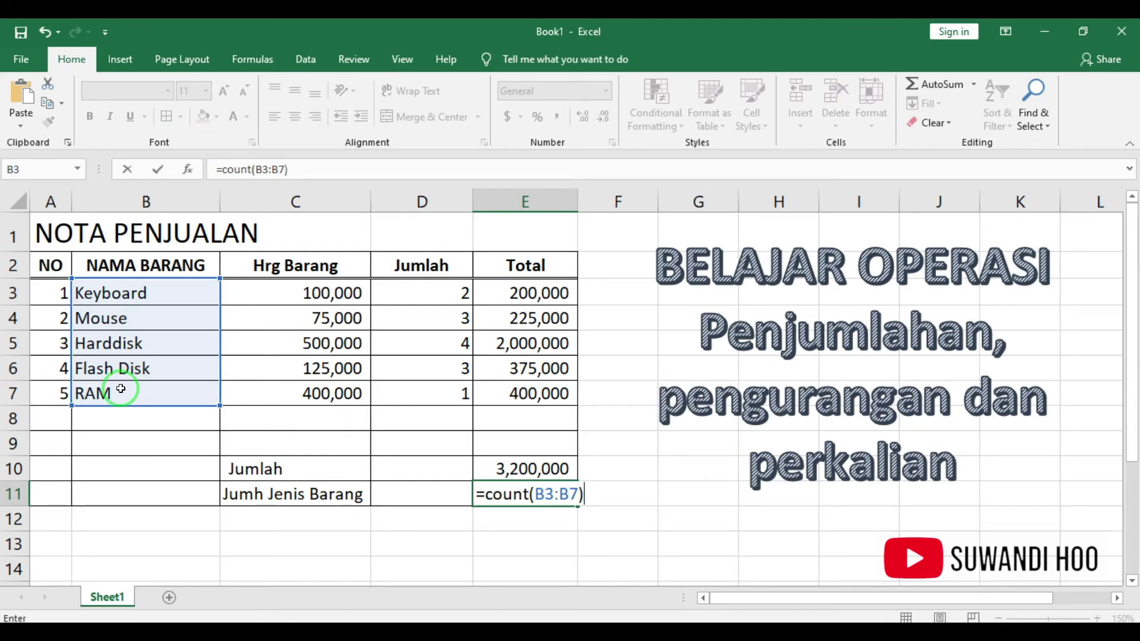
pyautogui.press('Return')
pyautogui.press('Up')
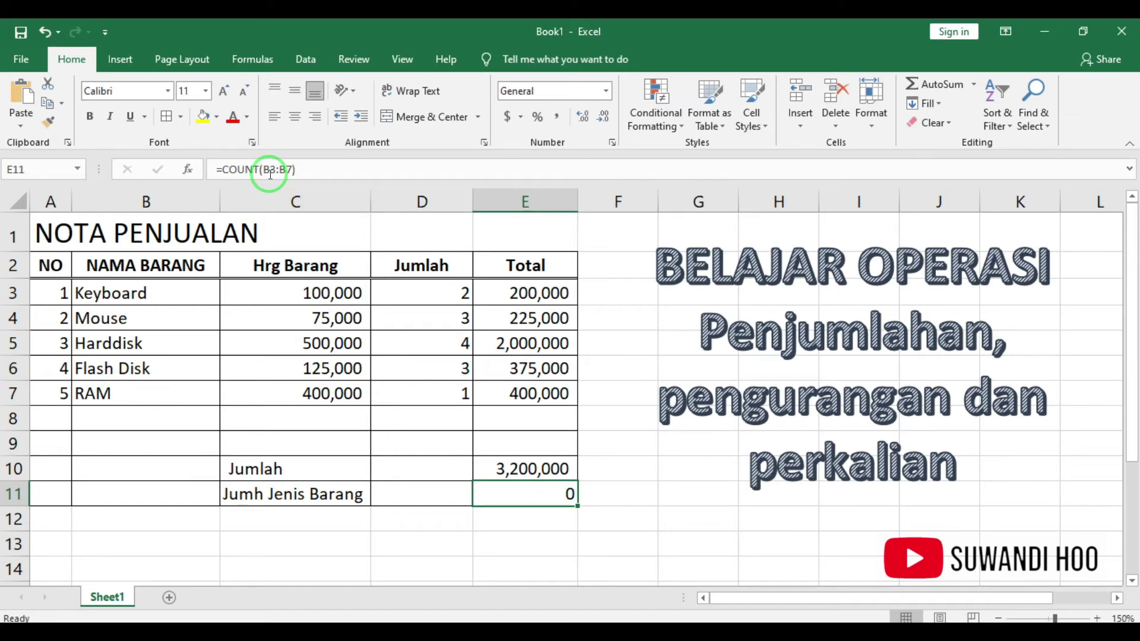
# Change the COUNT range to A3:A7 so E11 shows 5
pyautogui.moveTo(263, 171); pyautogui.dragTo(294, 171)
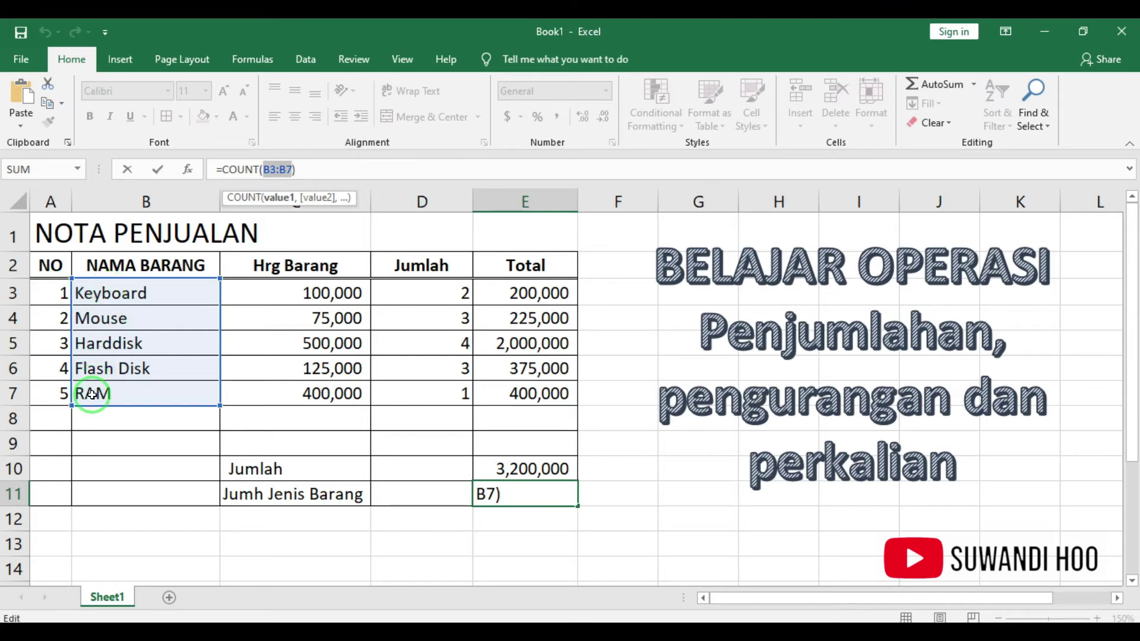
pyautogui.moveTo(56, 285); pyautogui.dragTo(45, 391)
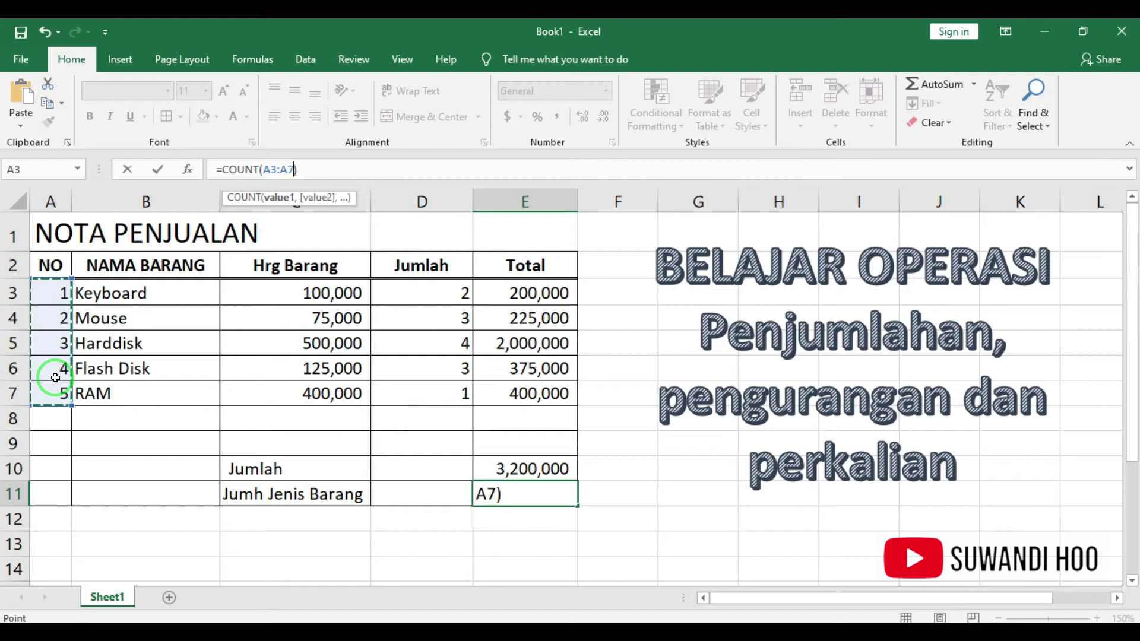
pyautogui.press('Return')
pyautogui.press('Up')
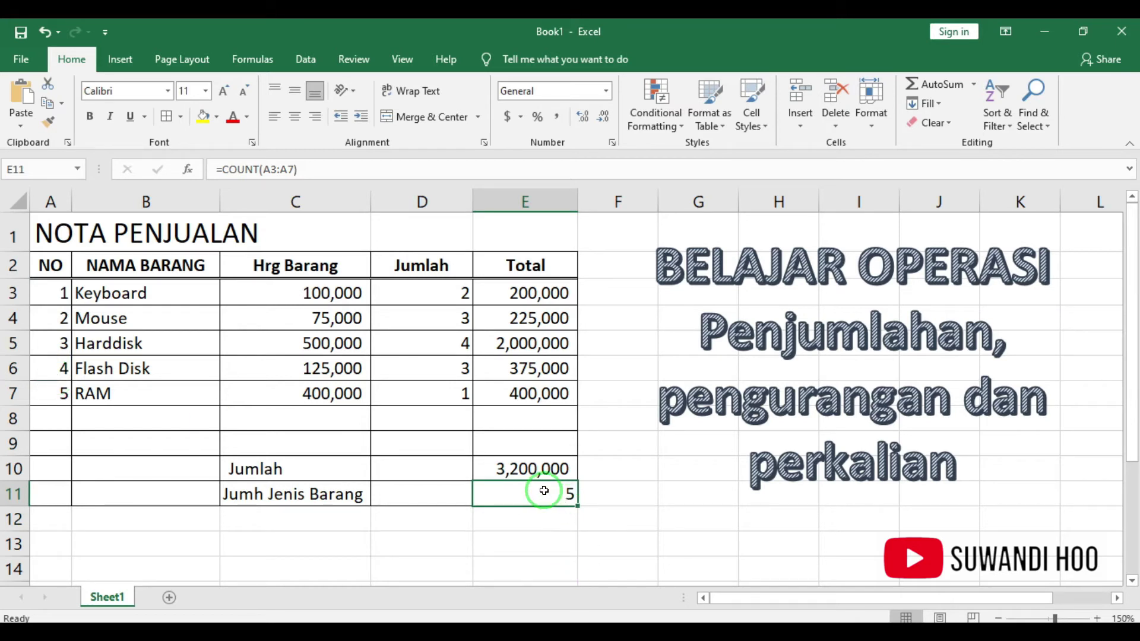
pyautogui.click(419, 547)
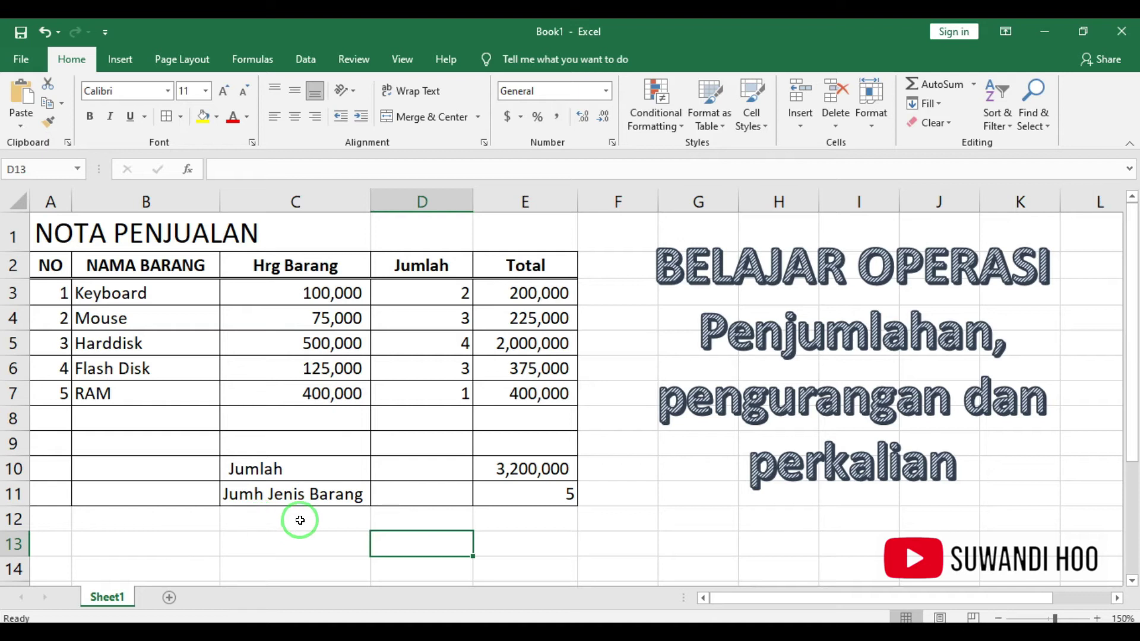
# Apply All Borders to the cells A13:E14
pyautogui.click(55, 539)
pyautogui.moveTo(55, 539)
pyautogui.mouseDown()
pyautogui.moveTo(535, 540)
pyautogui.moveTo(530, 561)
pyautogui.mouseUp()
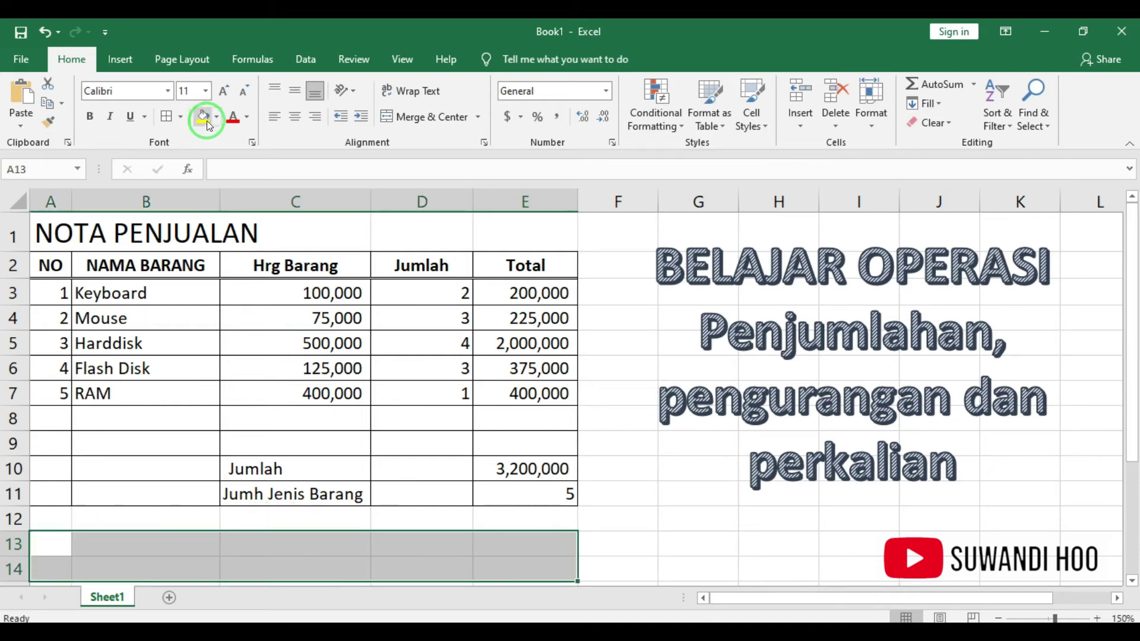
pyautogui.click(166, 117)
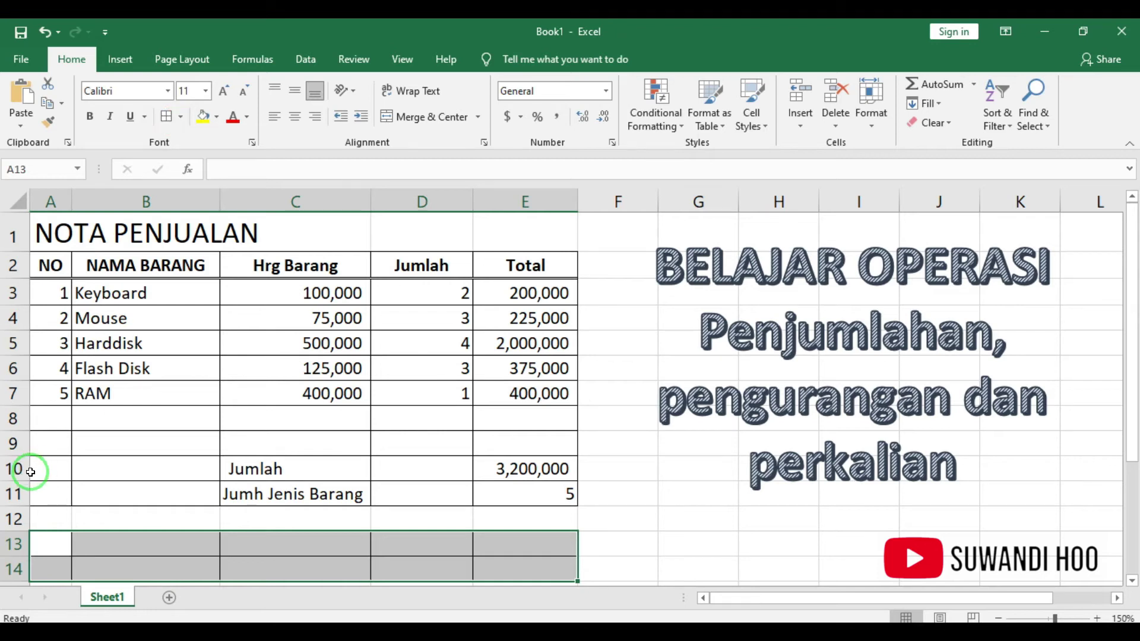
pyautogui.click(45, 519)
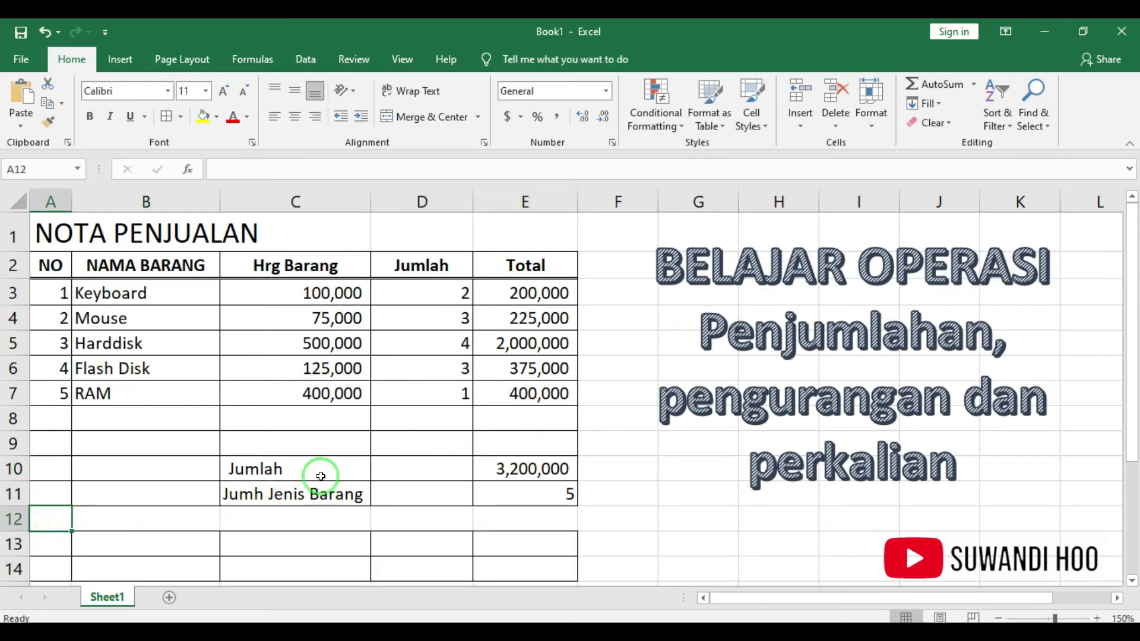
pyautogui.click(63, 233)
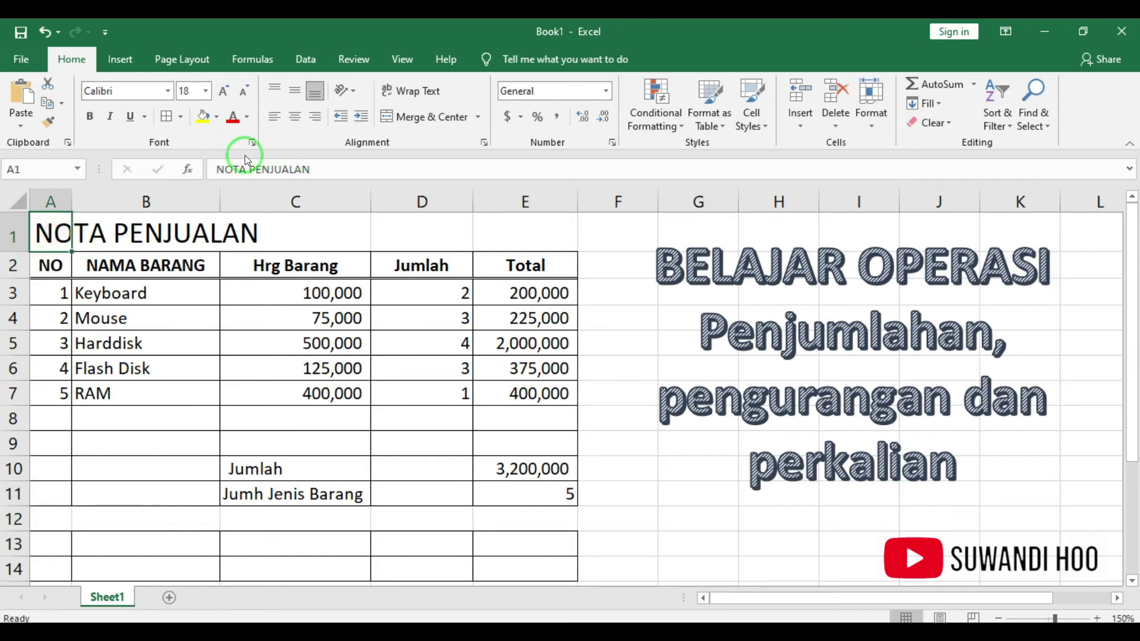
# Change the A1 title to STOK BARANG
pyautogui.moveTo(214, 171); pyautogui.dragTo(336, 172)
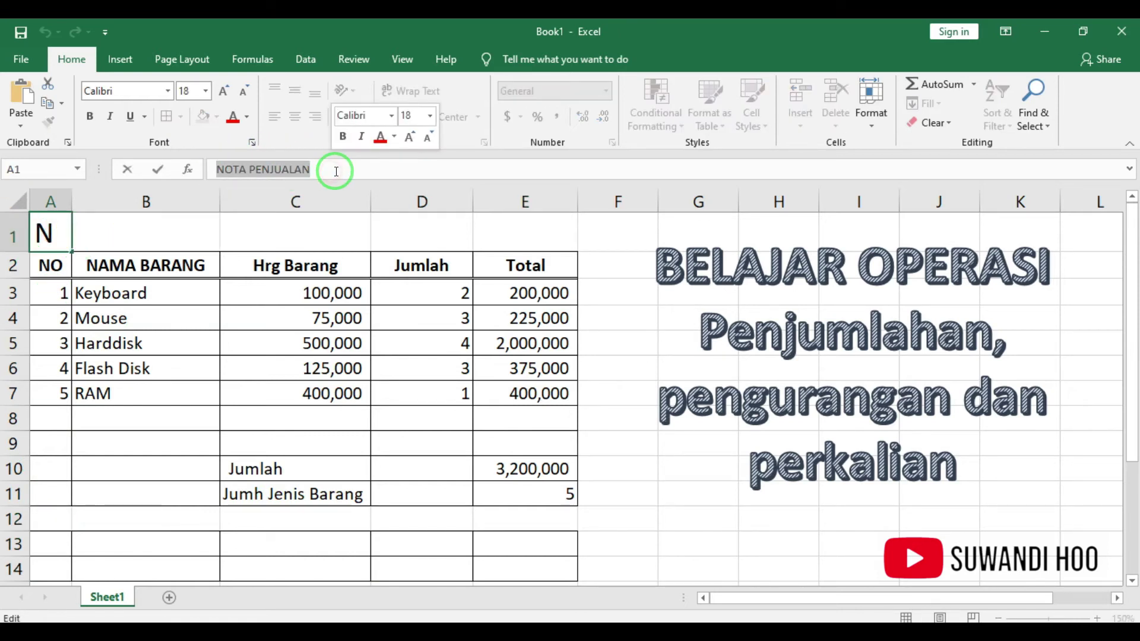
pyautogui.write('STOK BARARN')
pyautogui.press('BackSpace')
pyautogui.press('BackSpace')
pyautogui.write('NG')
pyautogui.press('Return')
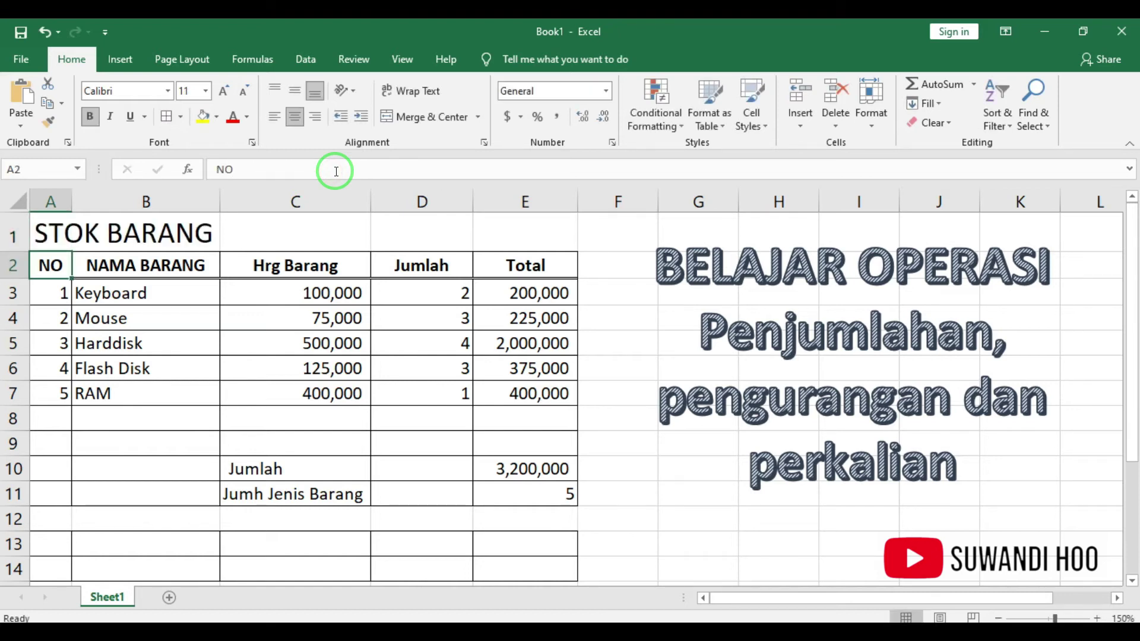
# Type the PENJUALAN heading in A12 and item number 1 in A13
pyautogui.press('Down')
pyautogui.press('Down')
pyautogui.press('Down')
pyautogui.press('Down')
pyautogui.press('Down')
pyautogui.press('Down')
pyautogui.press('Down')
pyautogui.press('Down')
pyautogui.press('Down')
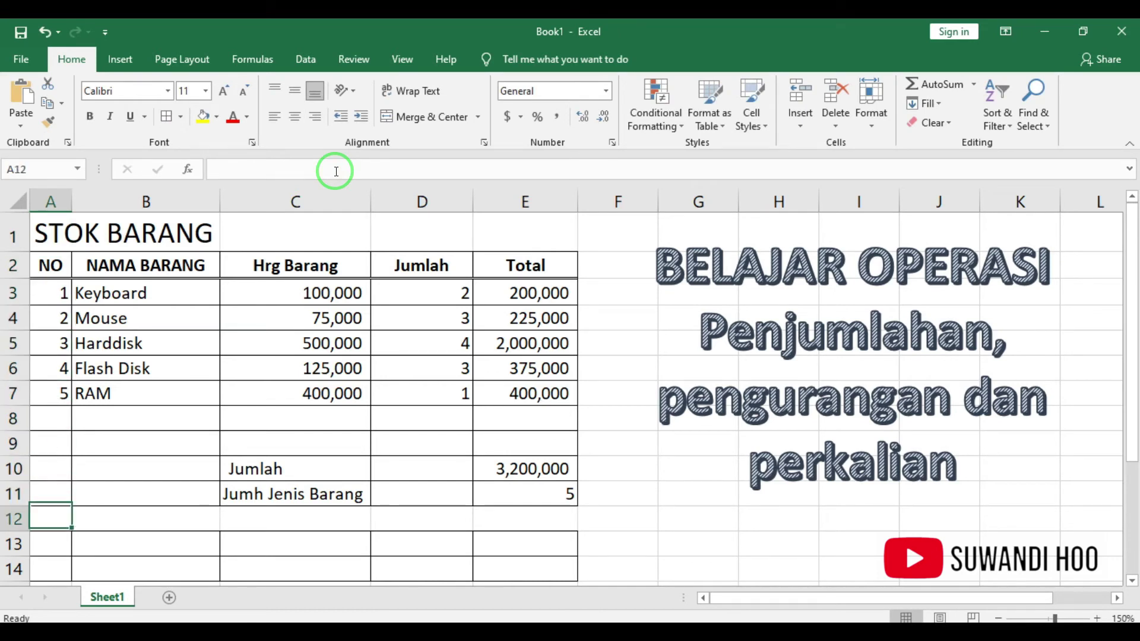
pyautogui.write('PENJUALAN')
pyautogui.press('Return')
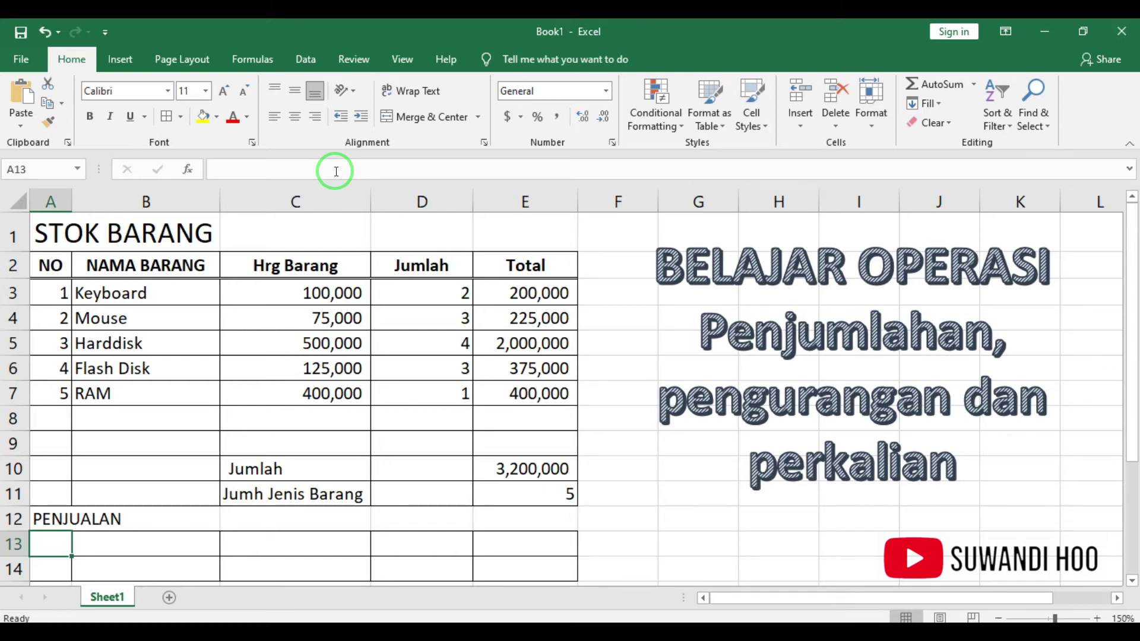
pyautogui.write('1')
pyautogui.press('Tab')
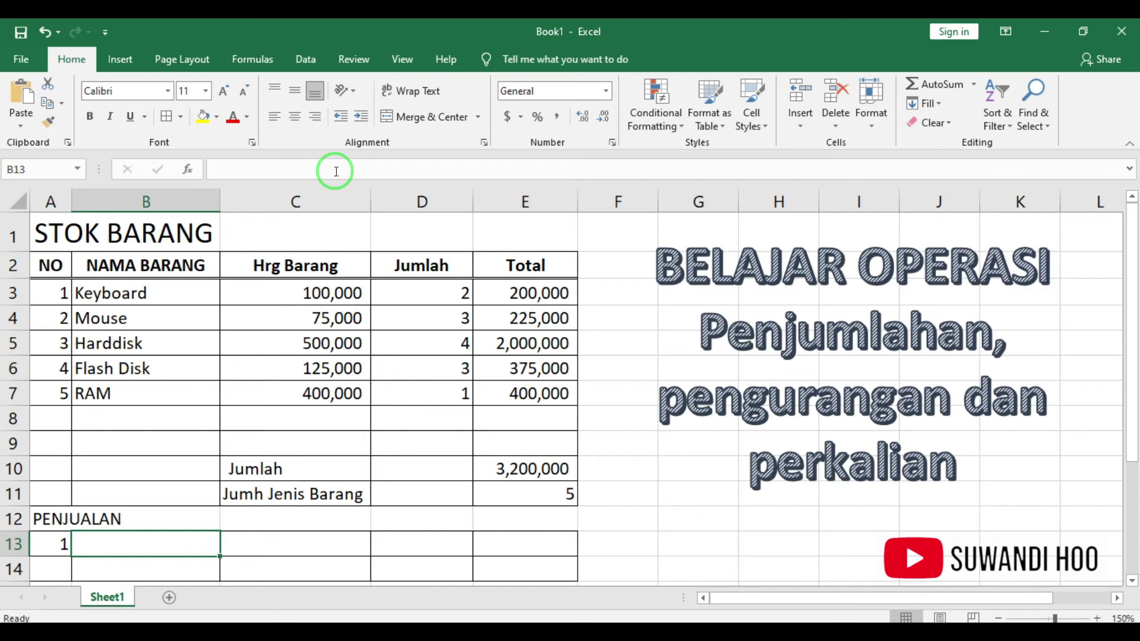
# Enter Keyboard in B13 and link its C13 price to C3 with =C3
pyautogui.write('kEYBOARD')
pyautogui.press('Tab')
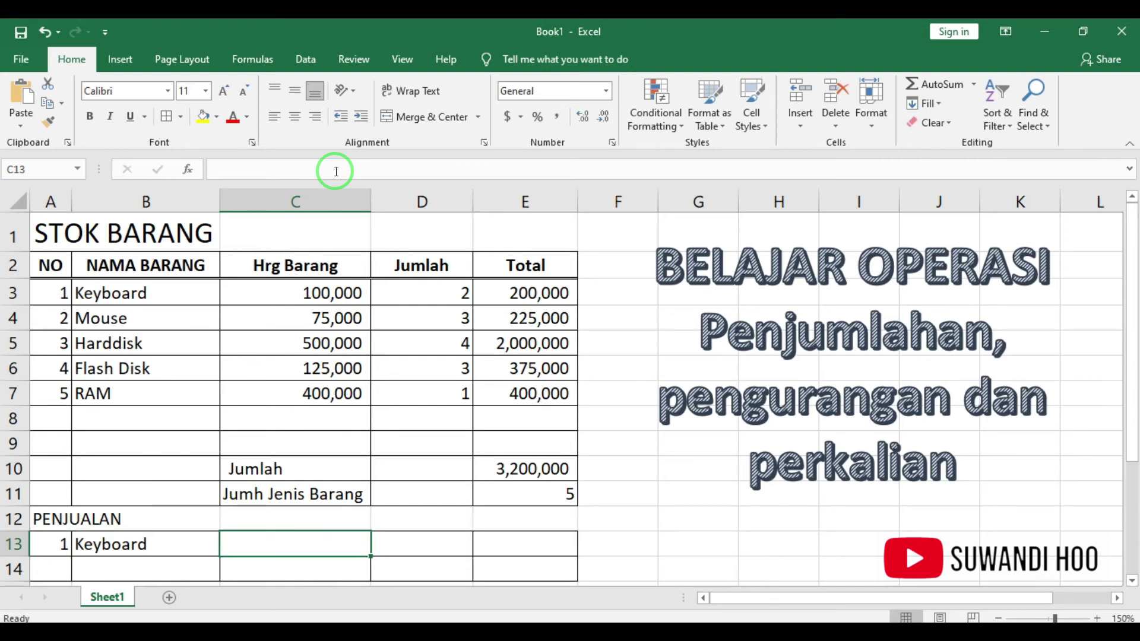
pyautogui.scroll(-1, 336, 172)
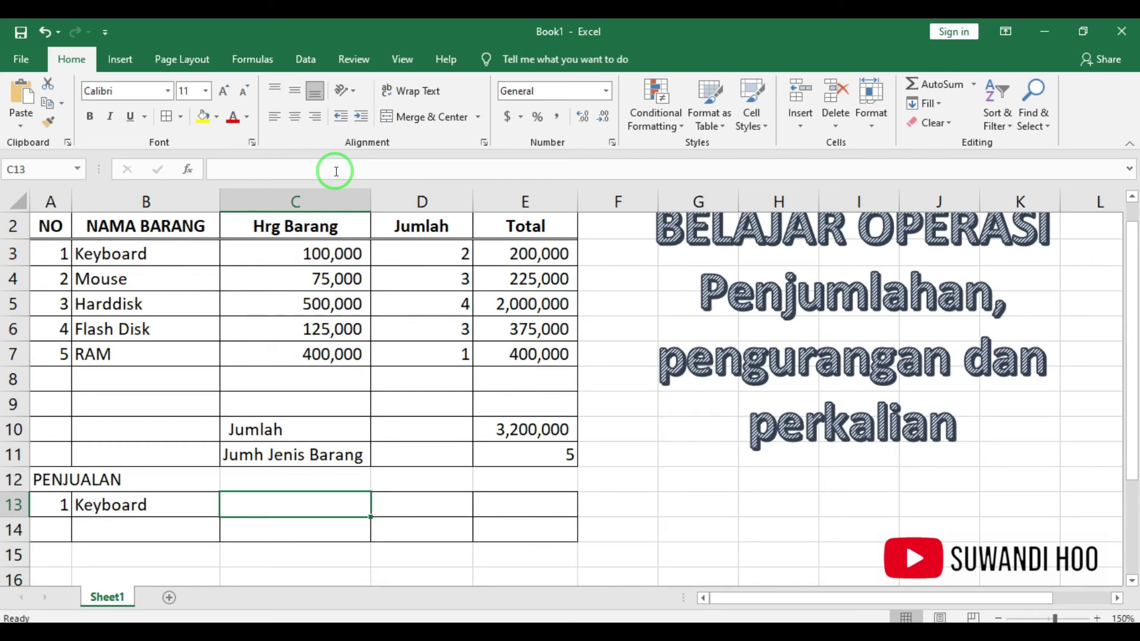
pyautogui.press('Up')
pyautogui.press('Up')
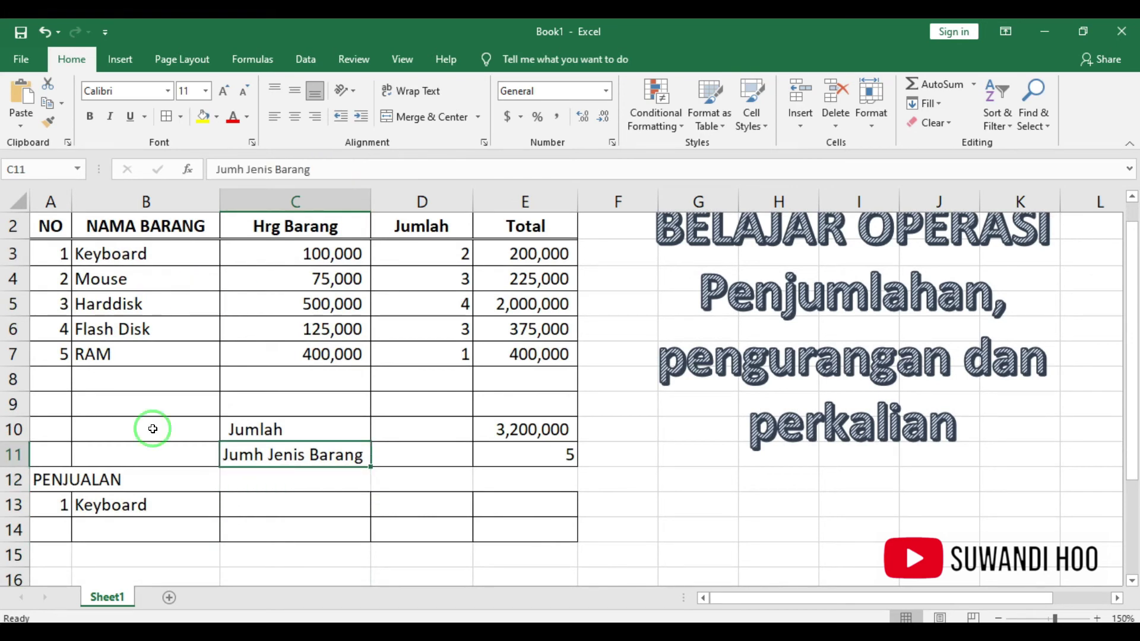
pyautogui.click(279, 502)
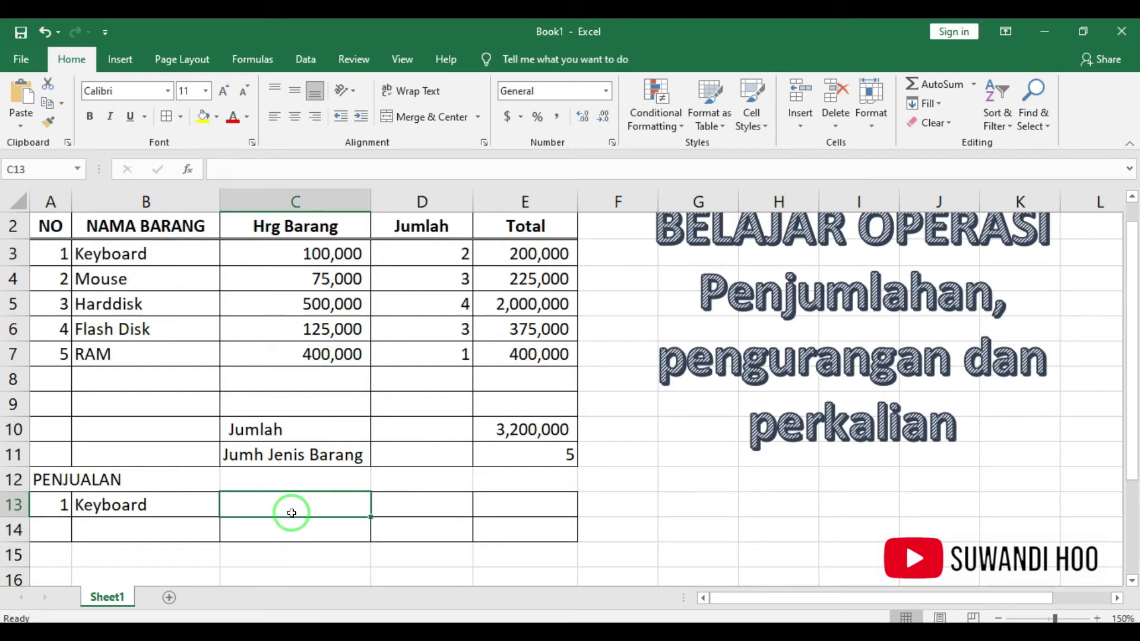
pyautogui.write('=')
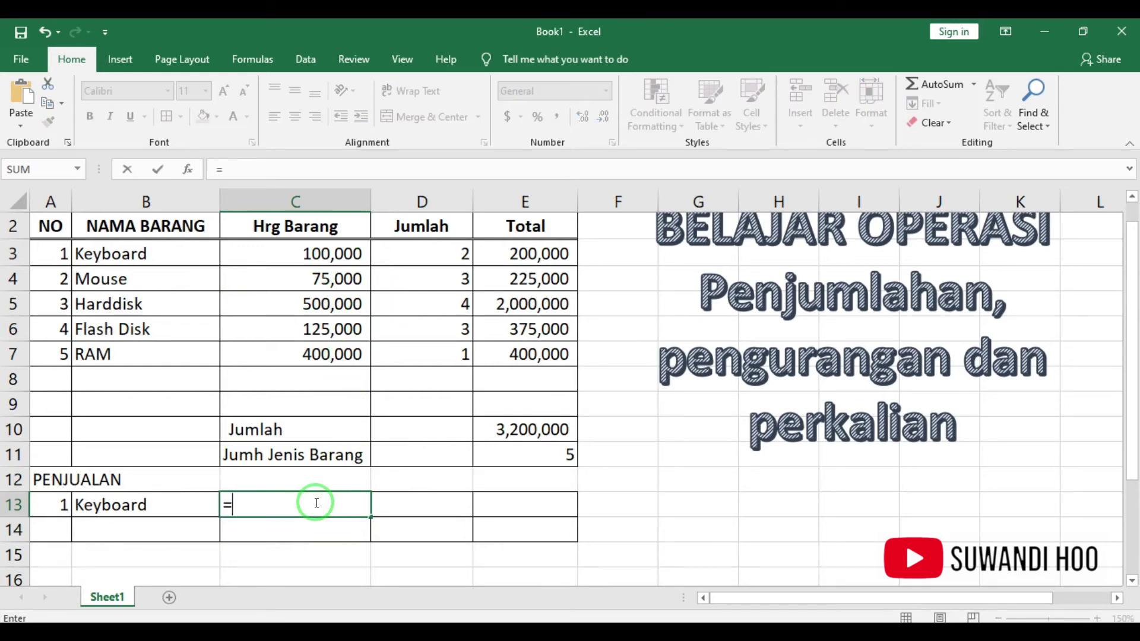
pyautogui.click(320, 254)
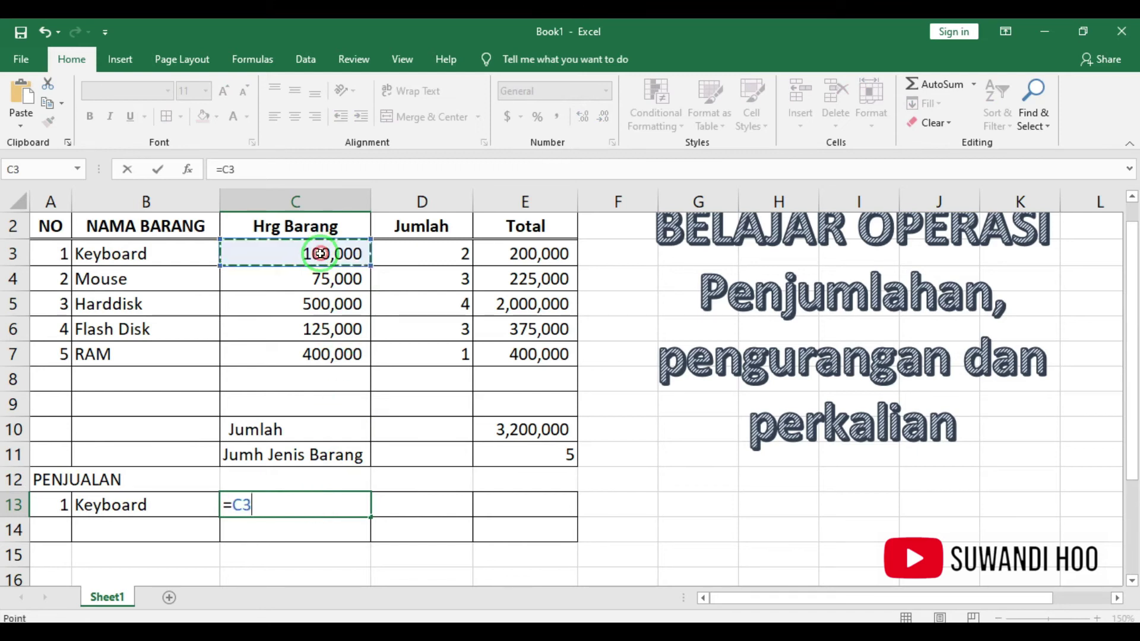
pyautogui.press('Return')
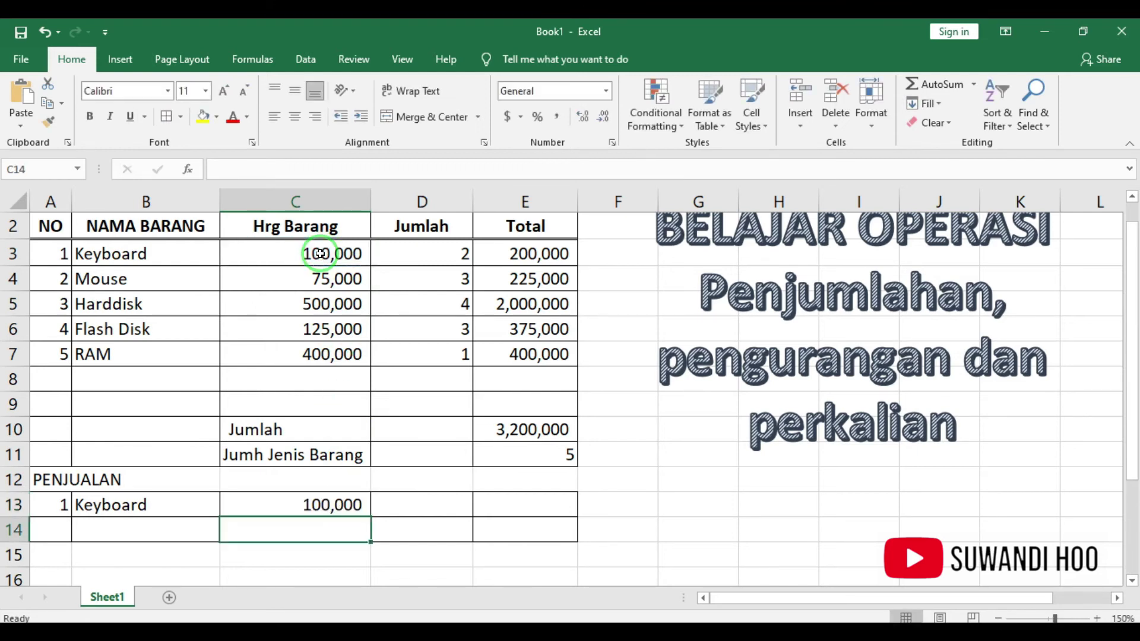
pyautogui.press('Up')
pyautogui.press('Down')
pyautogui.click(325, 506)
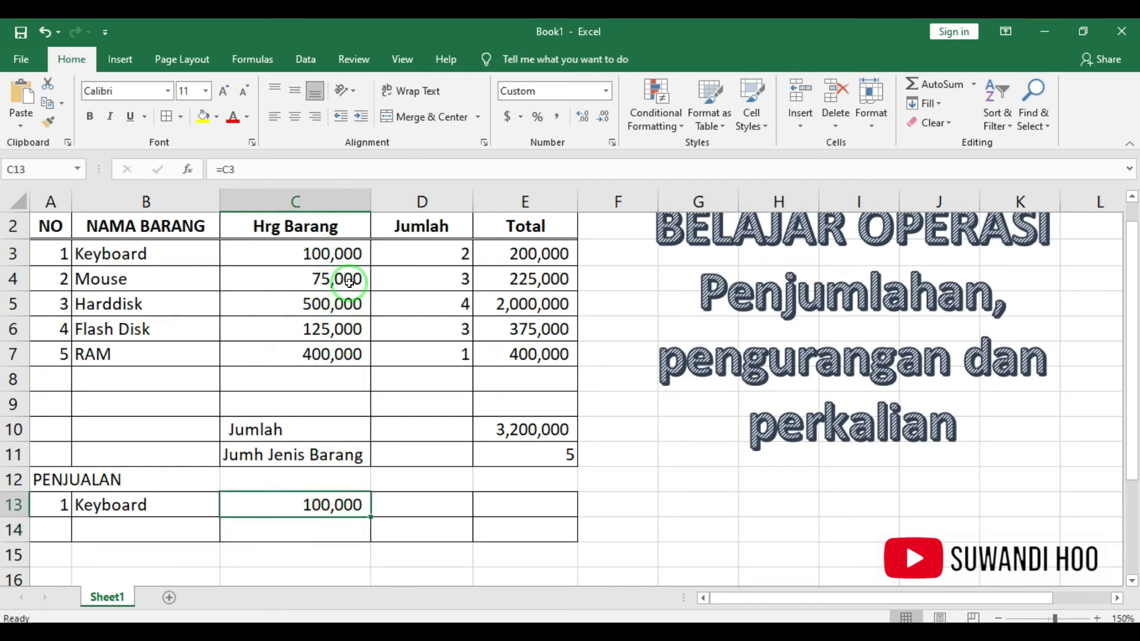
# Test the link by setting C3 to 50,000 and 10,000, then restore 100,000
pyautogui.click(325, 253)
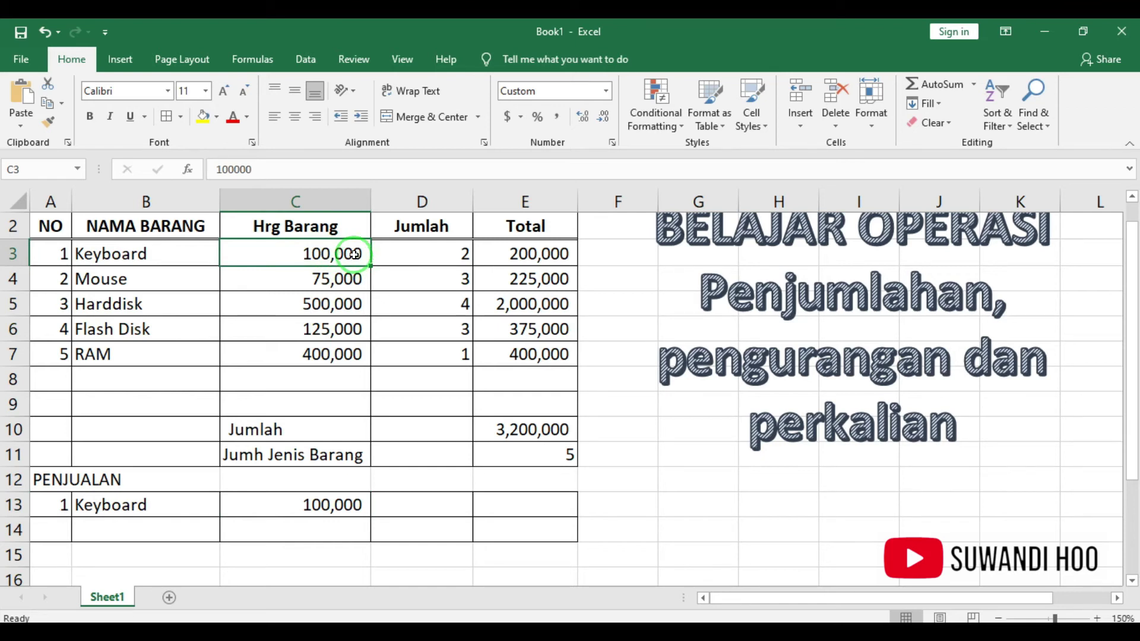
pyautogui.write('50,000')
pyautogui.press('Return')
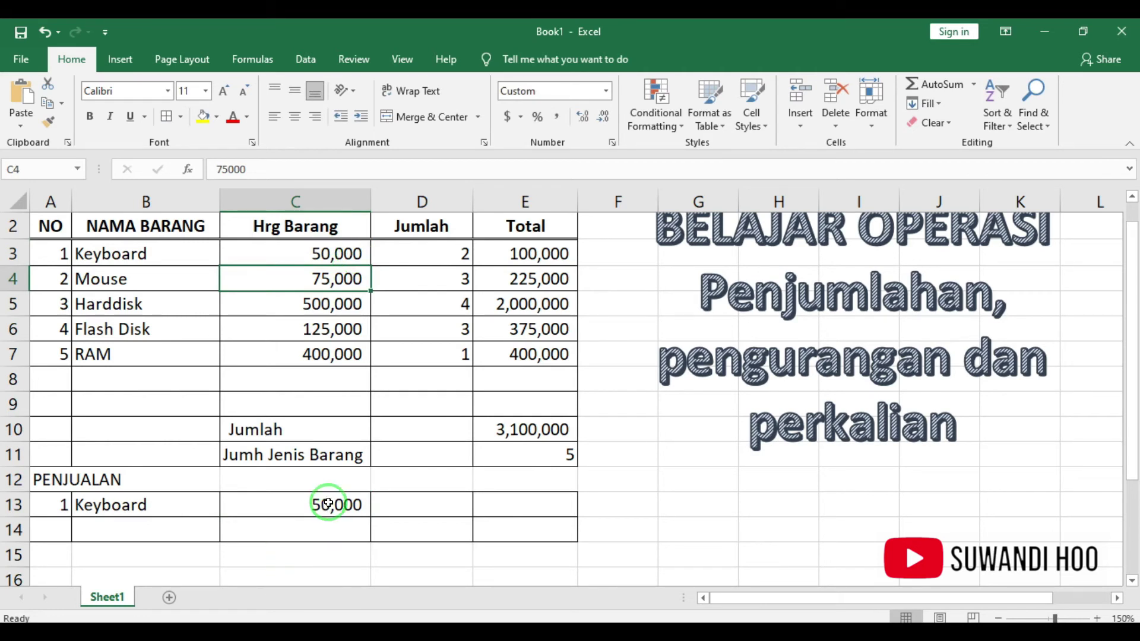
pyautogui.click(339, 251)
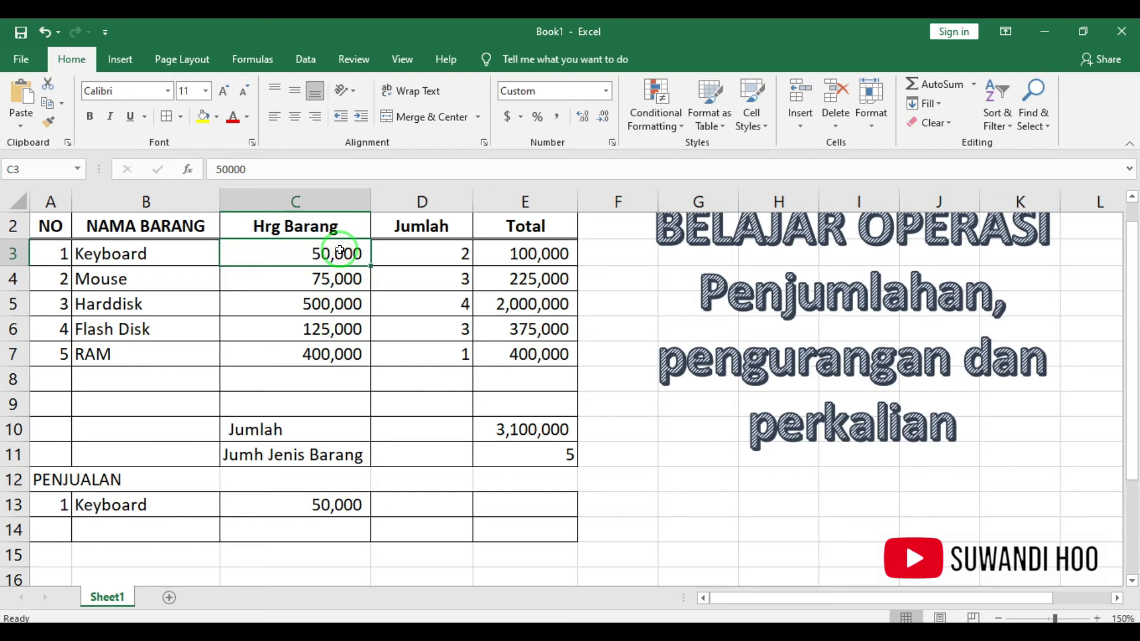
pyautogui.write('6')
pyautogui.write('00')
pyautogui.press('BackSpace')
pyautogui.press('BackSpace')
pyautogui.press('BackSpace')
pyautogui.write('10000')
pyautogui.press('Return')
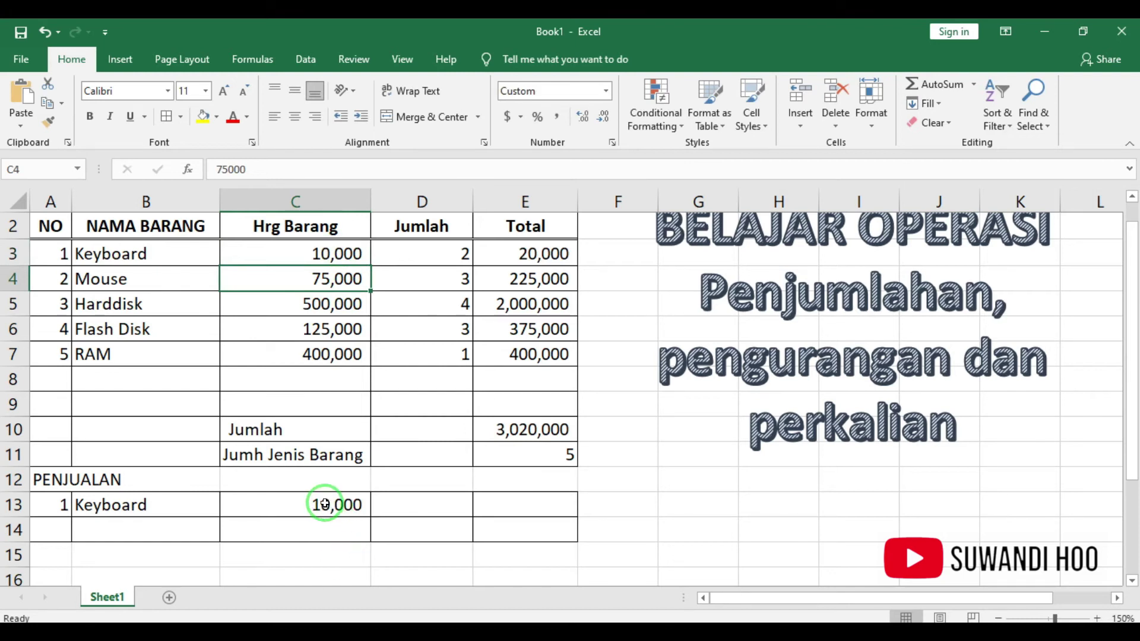
pyautogui.click(335, 255)
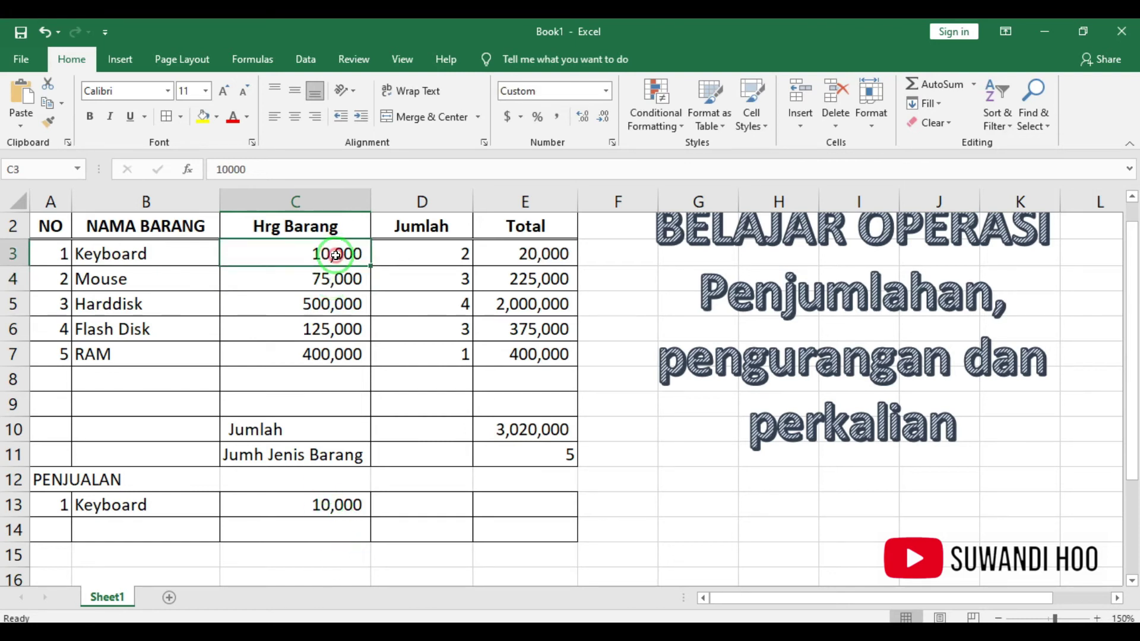
pyautogui.write('100000')
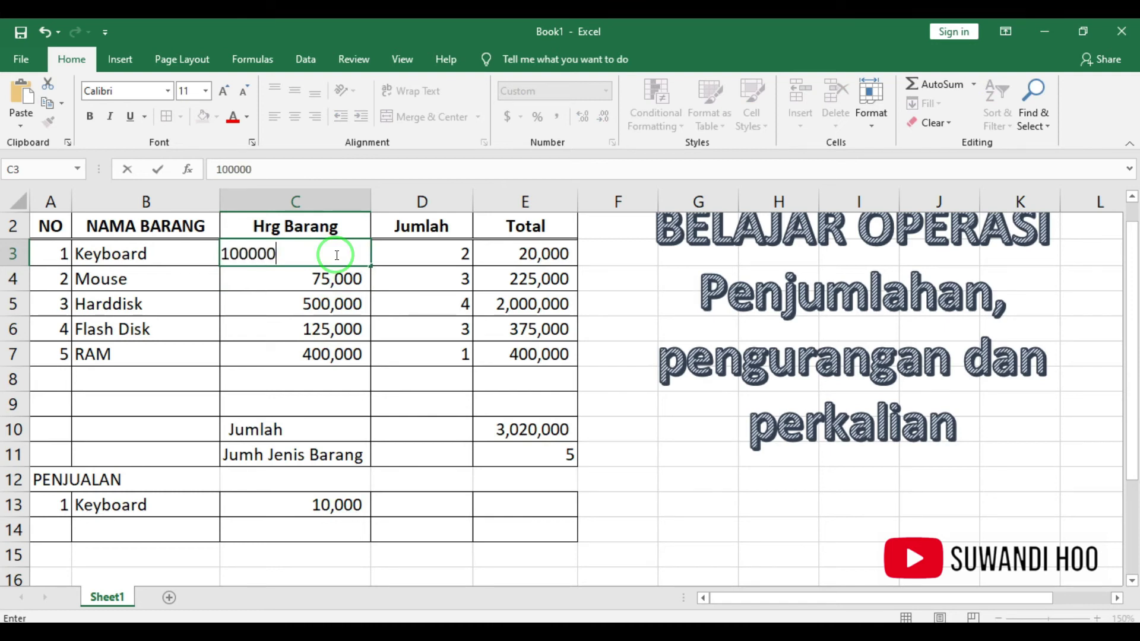
pyautogui.press('Return')
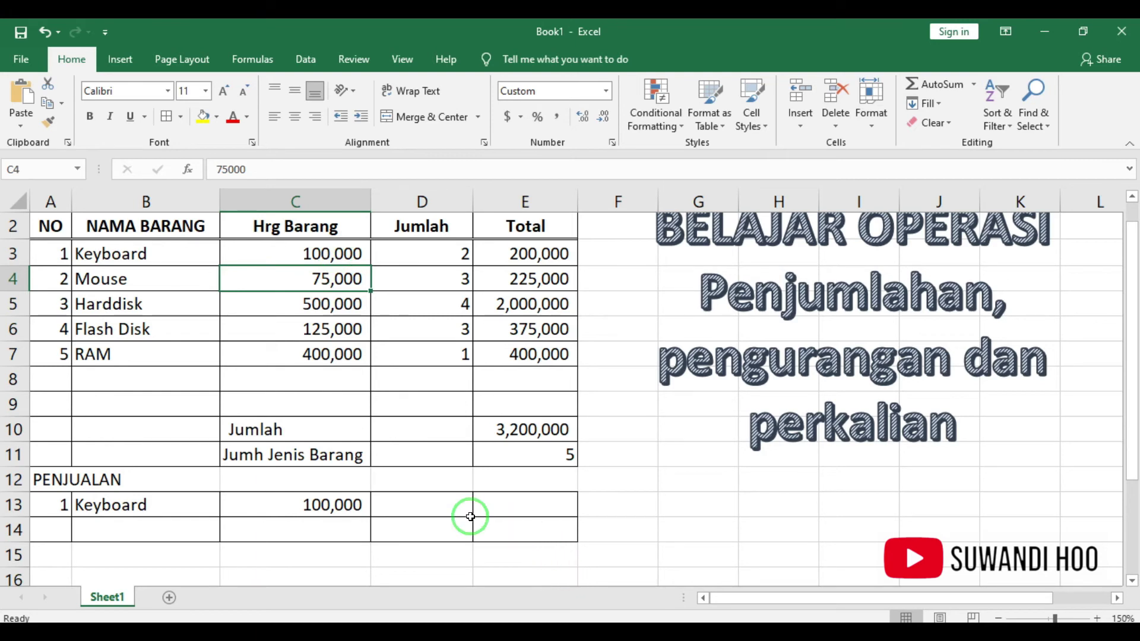
# Enter a sold quantity of 1 for Keyboard in D13
pyautogui.click(436, 506)
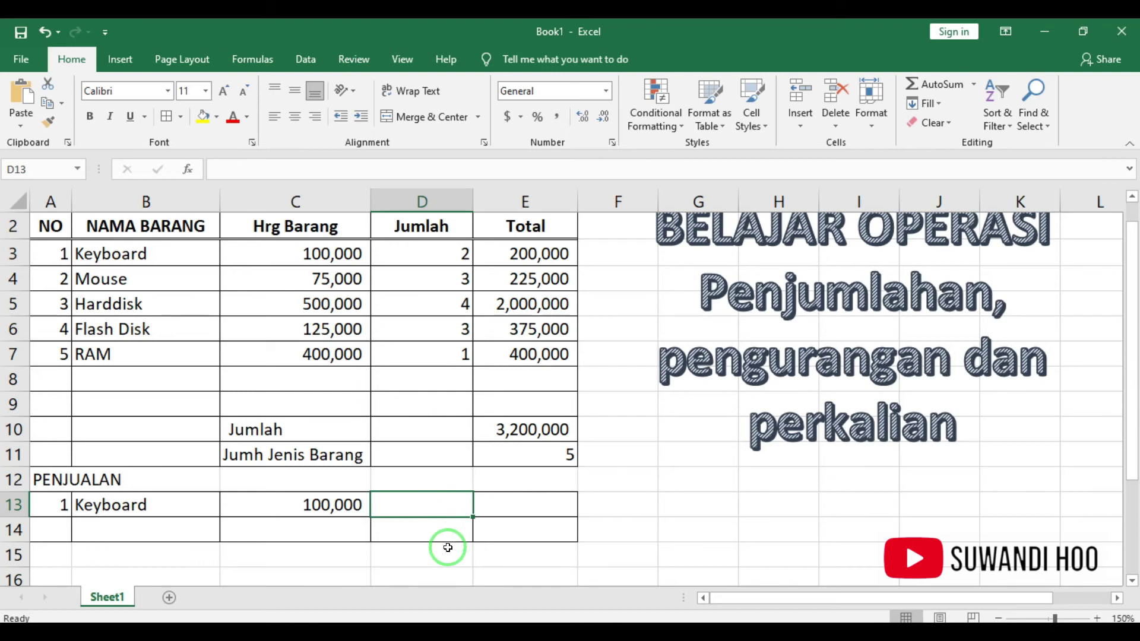
pyautogui.click(445, 540)
pyautogui.click(446, 512)
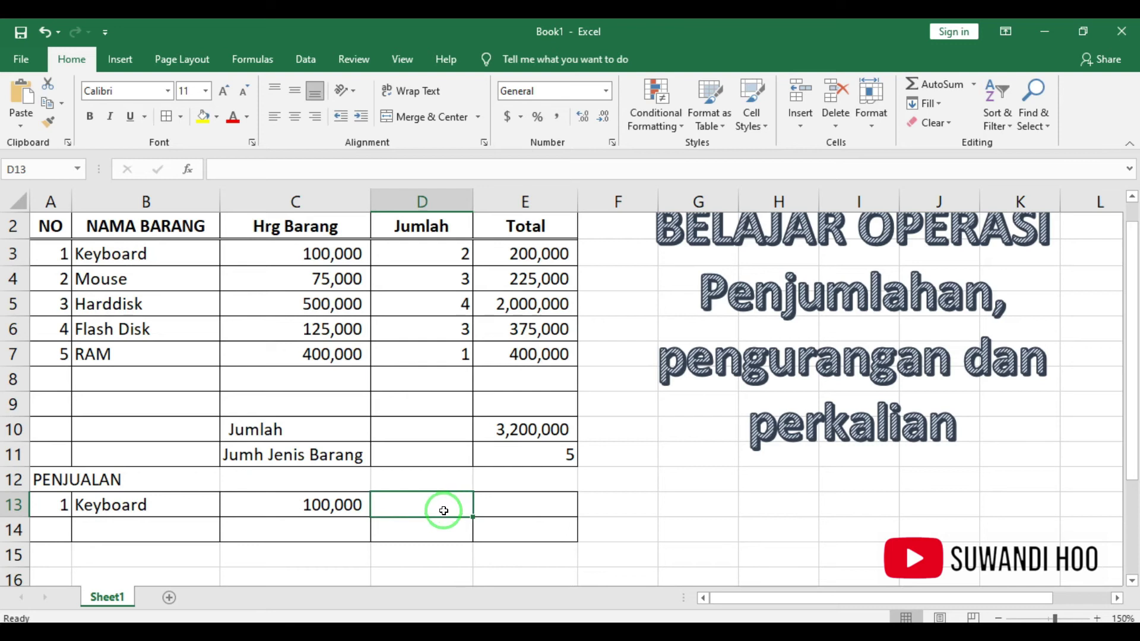
pyautogui.write('1')
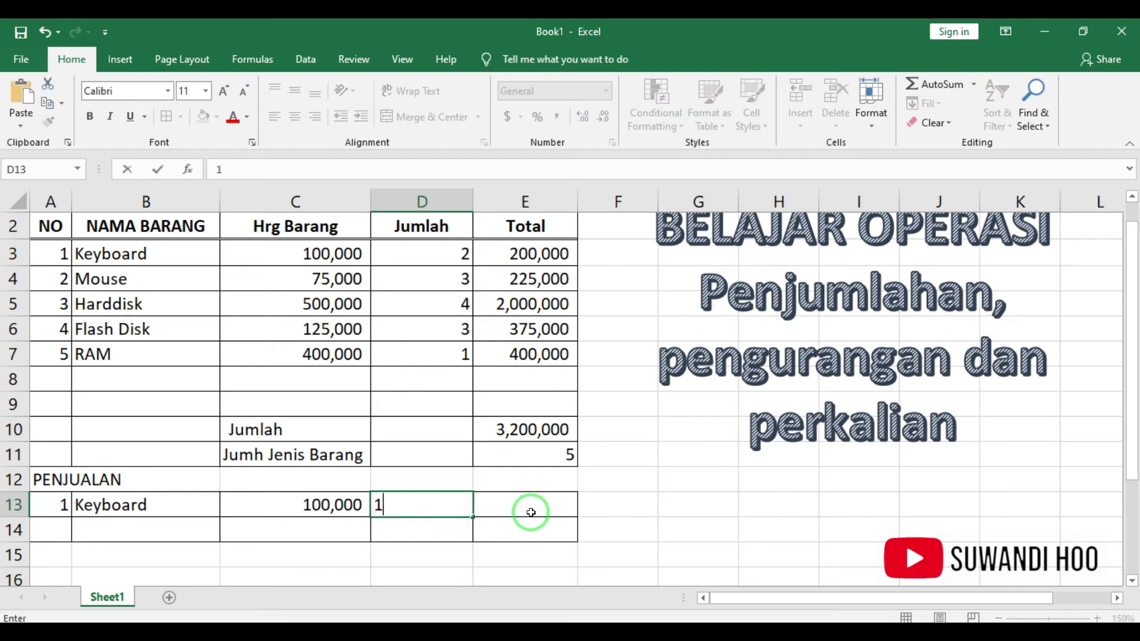
pyautogui.click(527, 509)
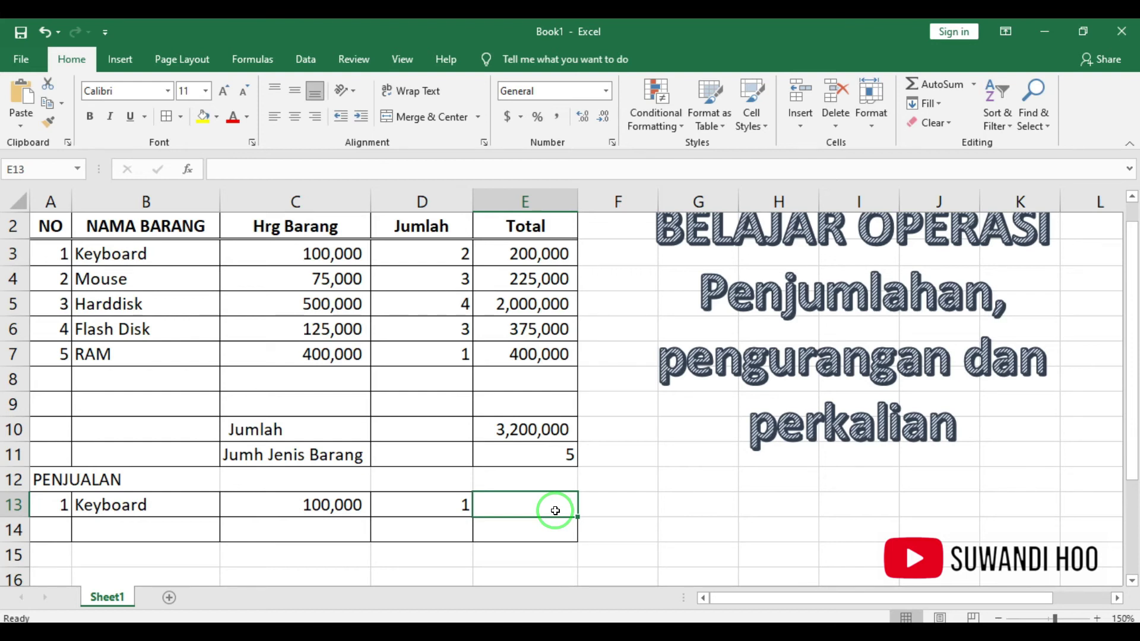
# Enter =D3-D13 in E13 so Keyboard's remaining stock shows 1
pyautogui.write('=')
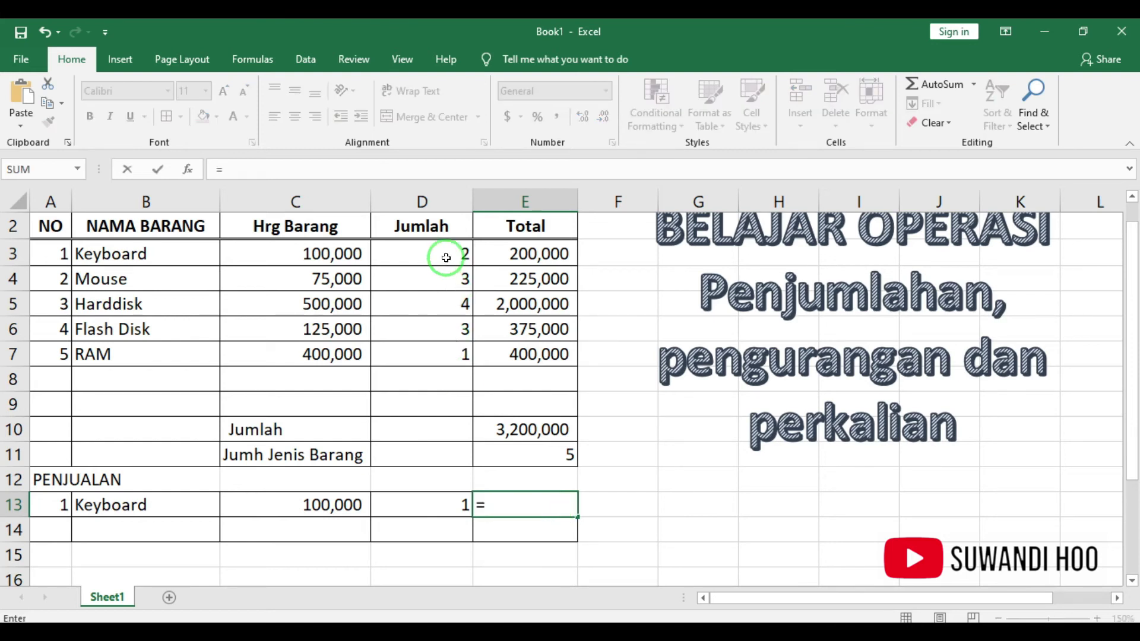
pyautogui.click(446, 253)
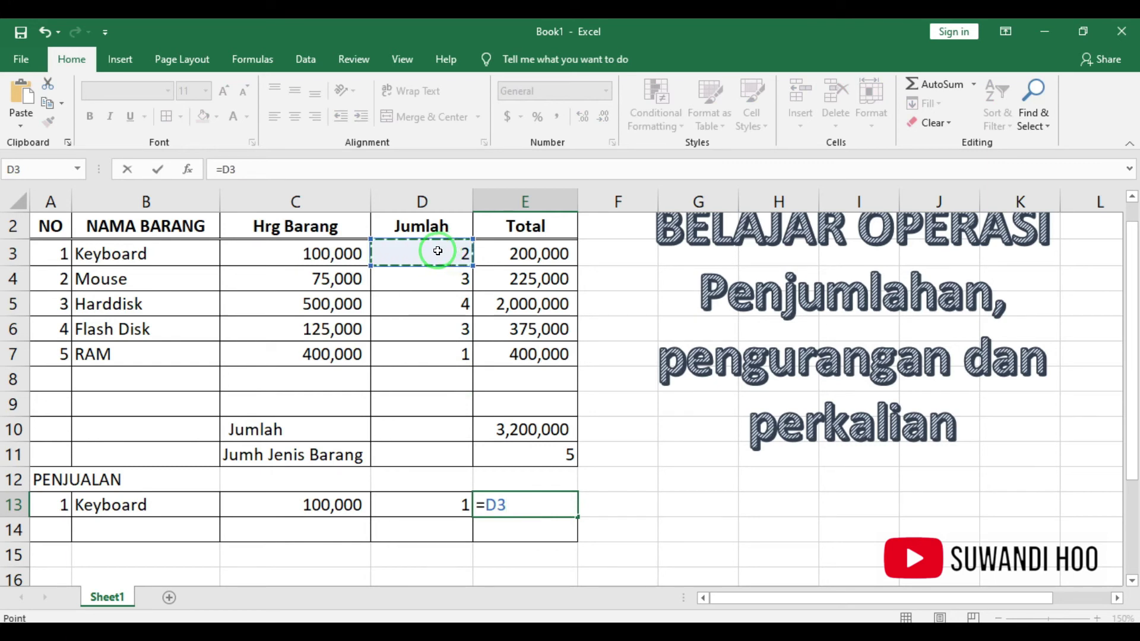
pyautogui.write('-')
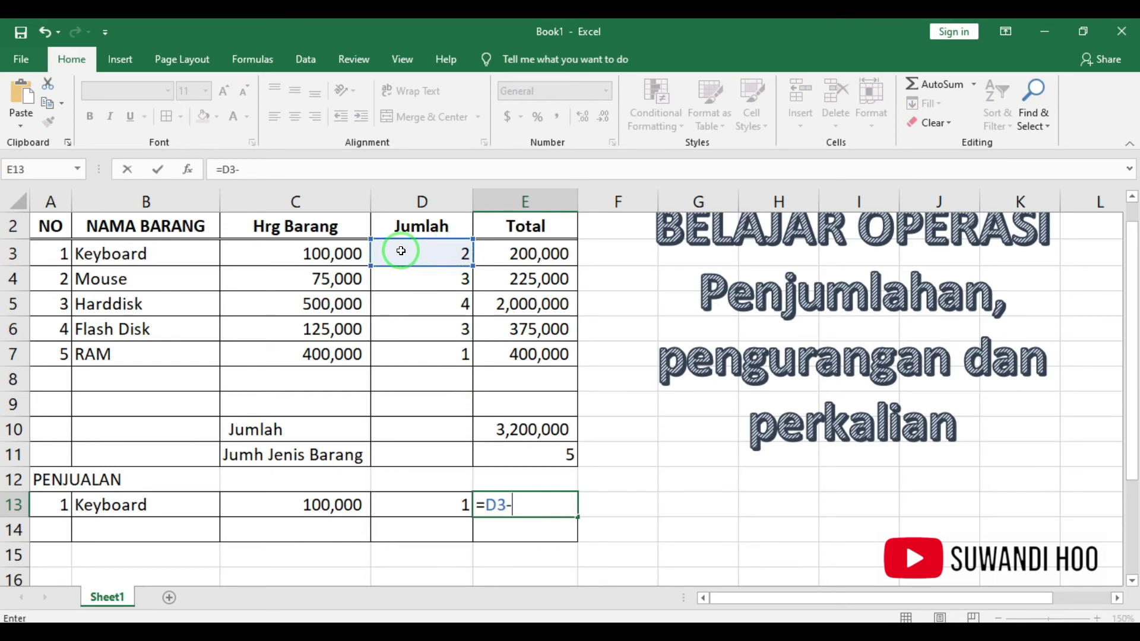
pyautogui.click(423, 507)
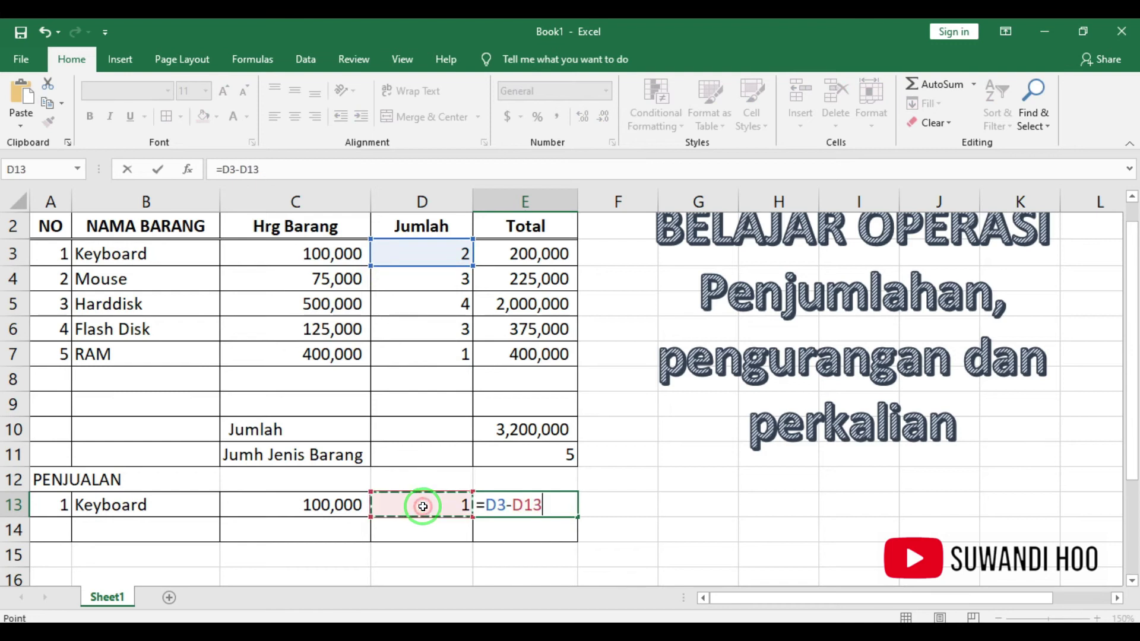
pyautogui.press('Return')
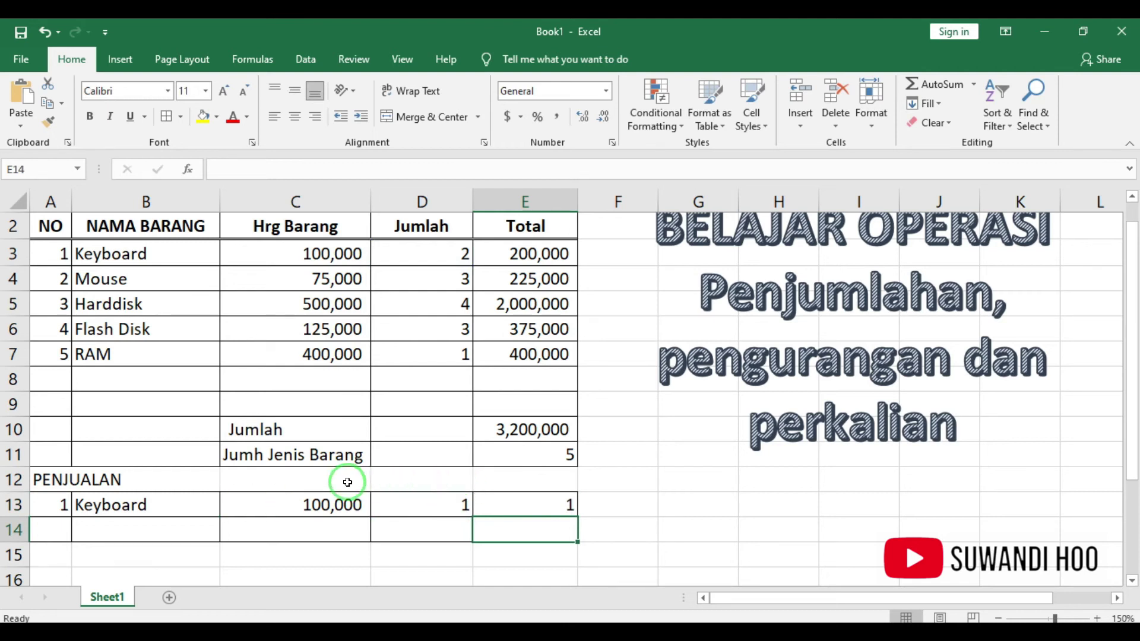
# Insert a blank row 13 above the Keyboard sale row
pyautogui.click(16, 506)
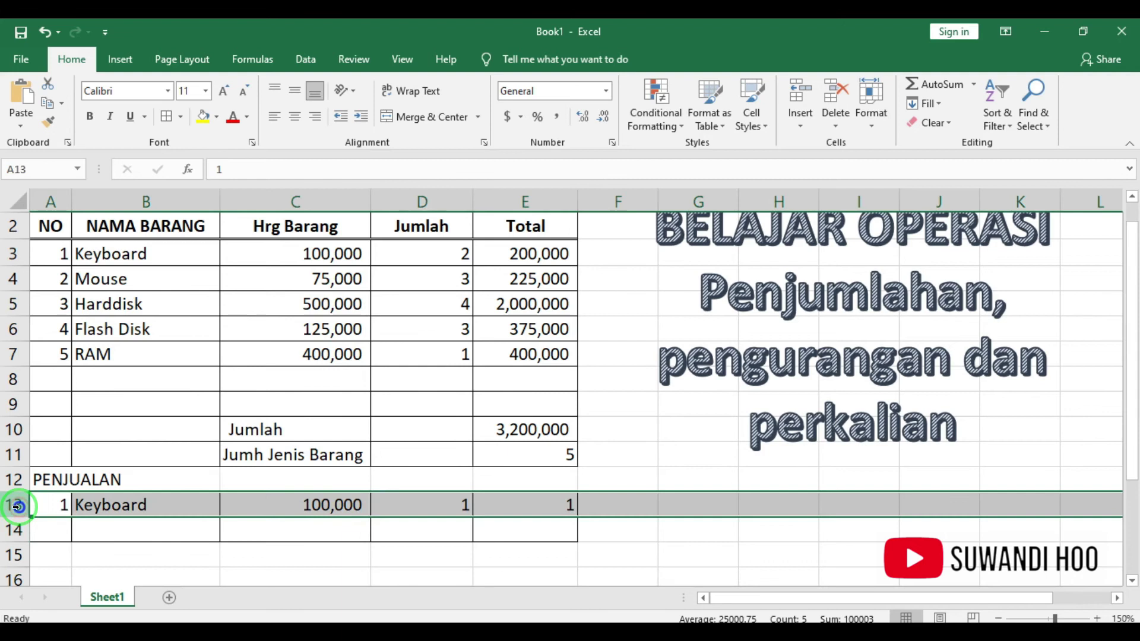
pyautogui.rightClick(16, 506)
pyautogui.click(64, 375)
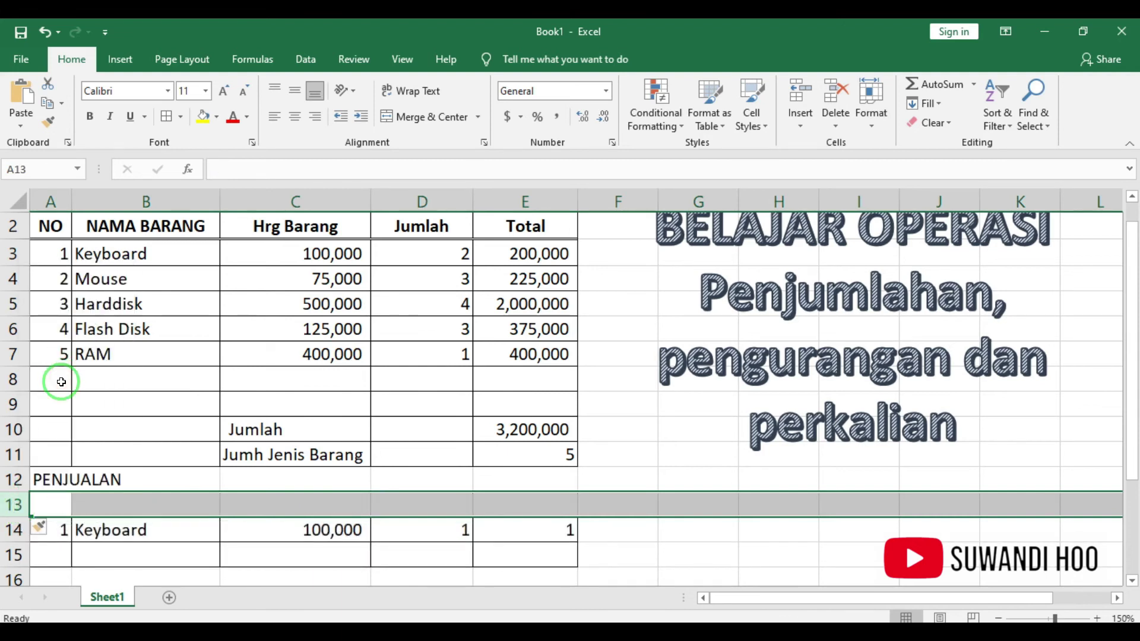
pyautogui.click(134, 504)
pyautogui.moveTo(55, 505); pyautogui.dragTo(487, 504)
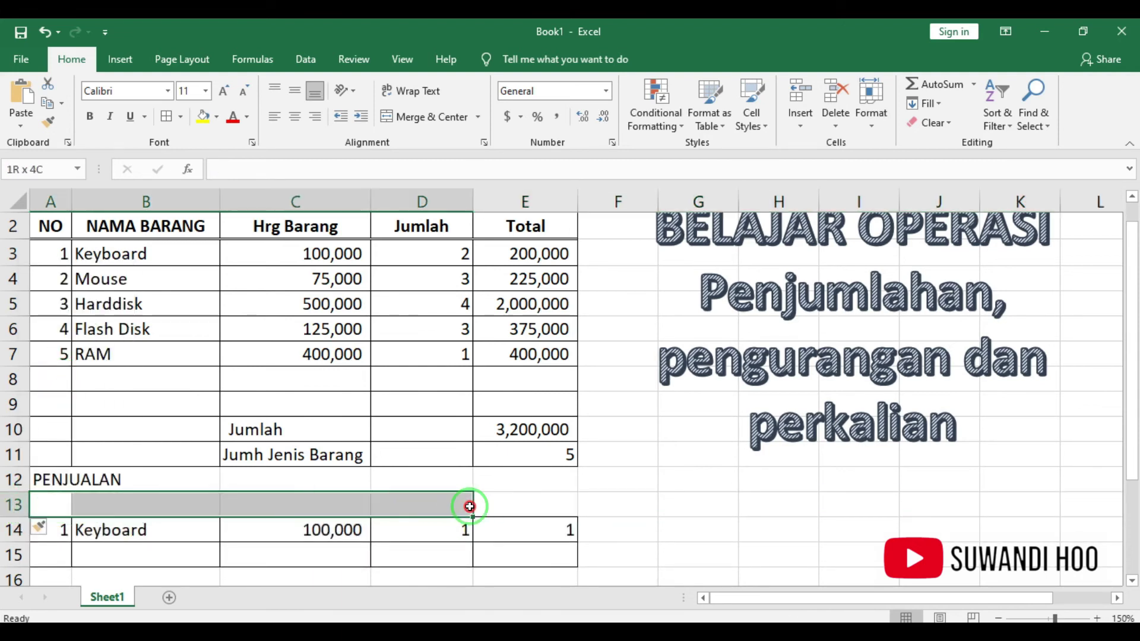
# Type the headers no, Nama, Hrg, terjual and sisa across A13:E13
pyautogui.click(59, 505)
pyautogui.write('no')
pyautogui.click(174, 512)
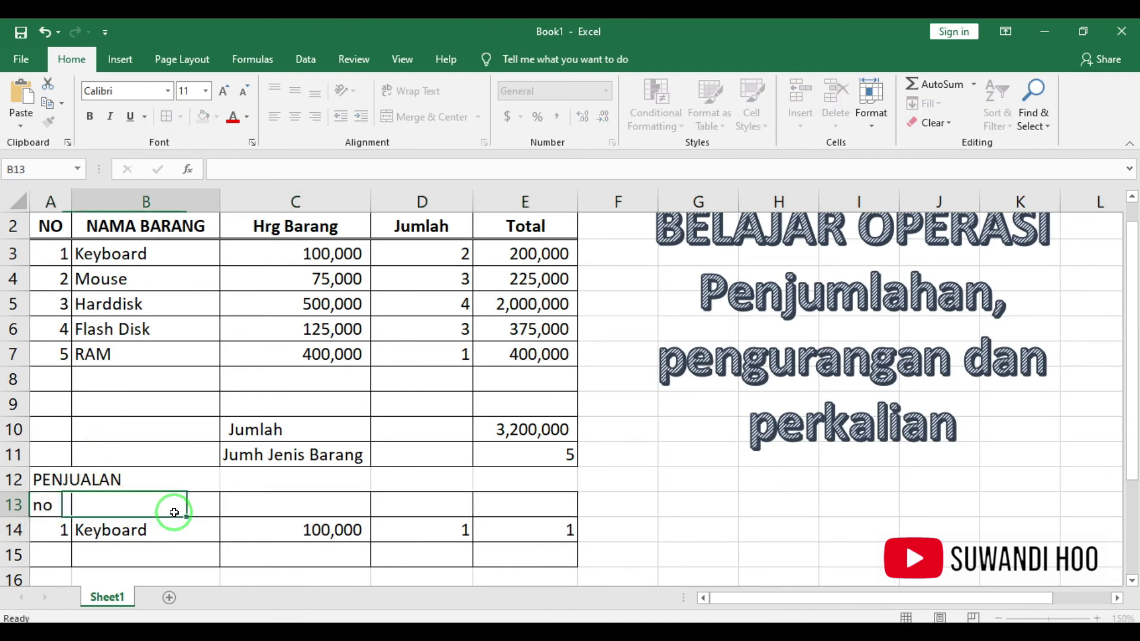
pyautogui.write('Nama')
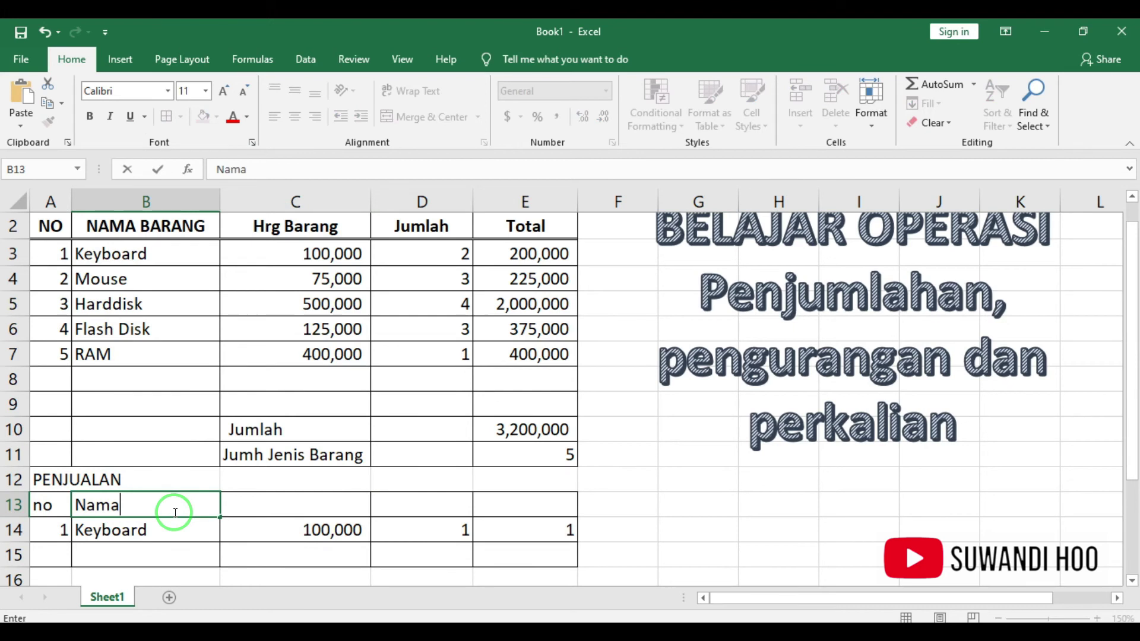
pyautogui.press('Tab')
pyautogui.write('rg')
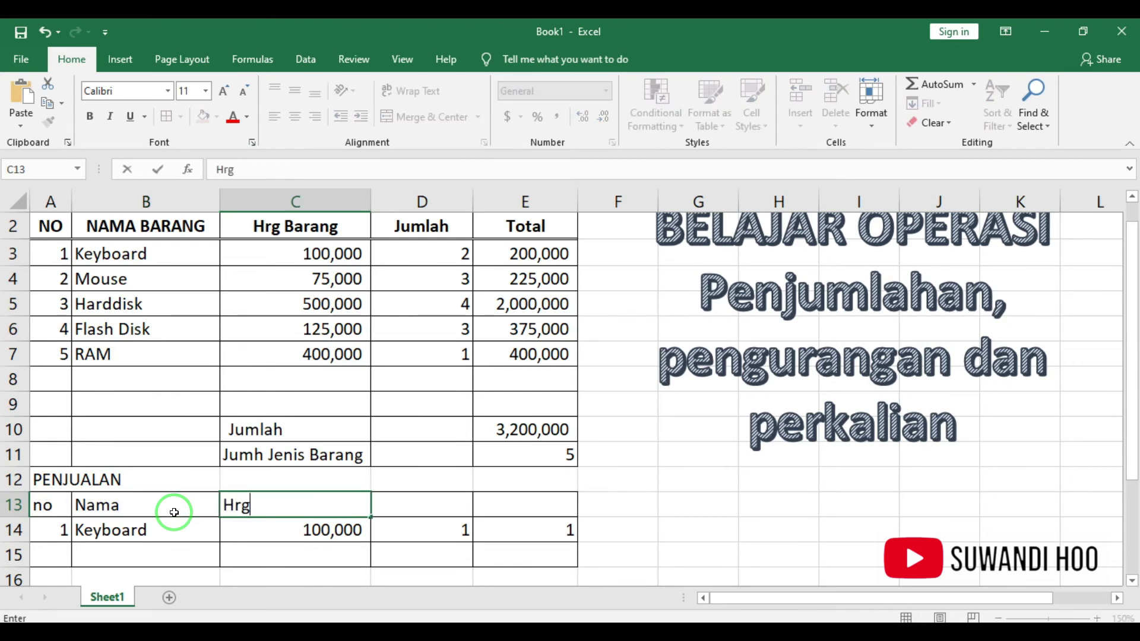
pyautogui.press('Tab')
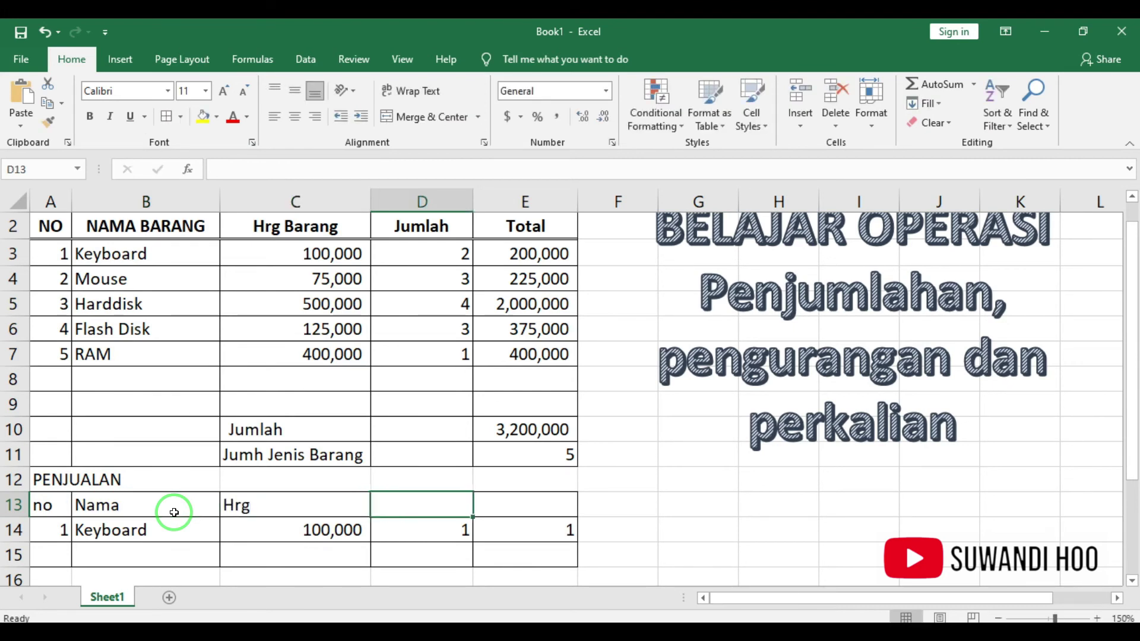
pyautogui.write('terjual')
pyautogui.press('Tab')
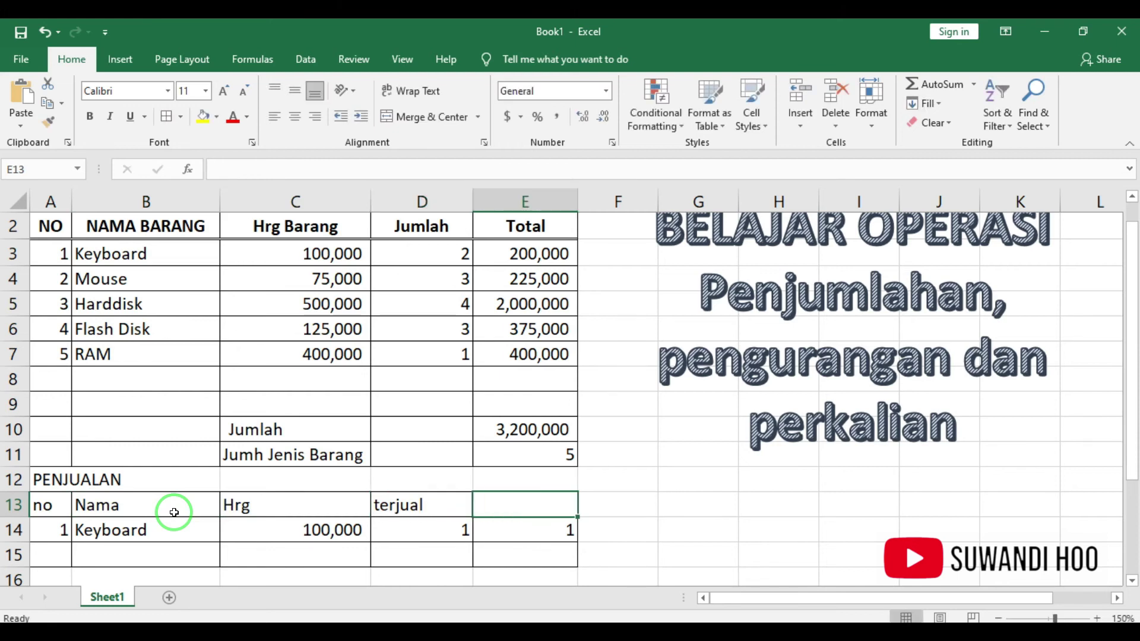
pyautogui.write('sisa')
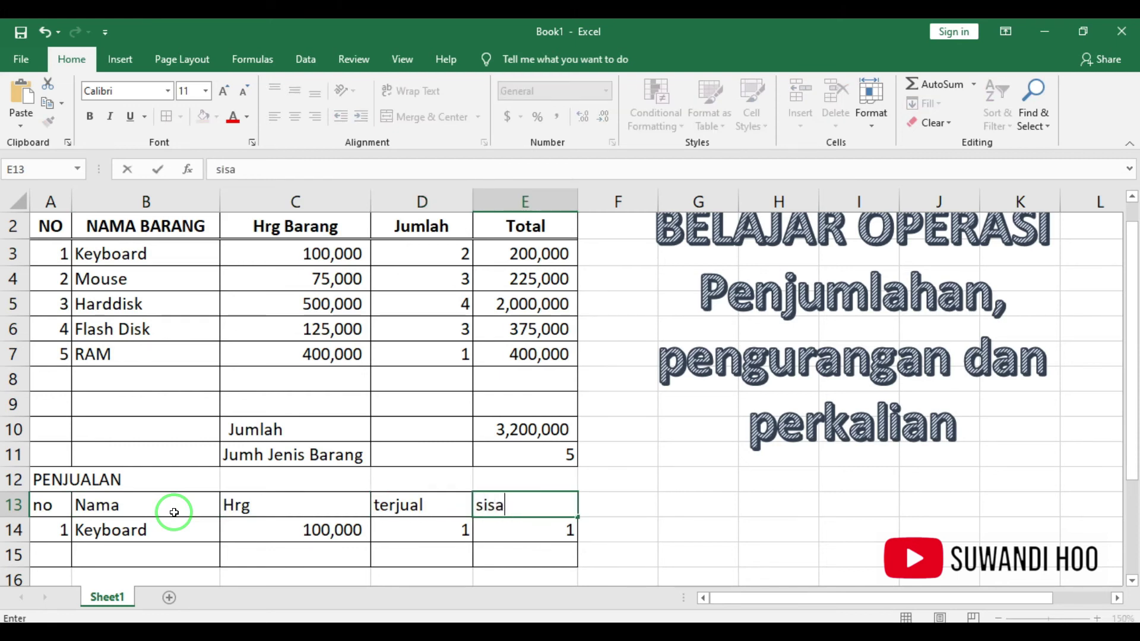
pyautogui.click(611, 504)
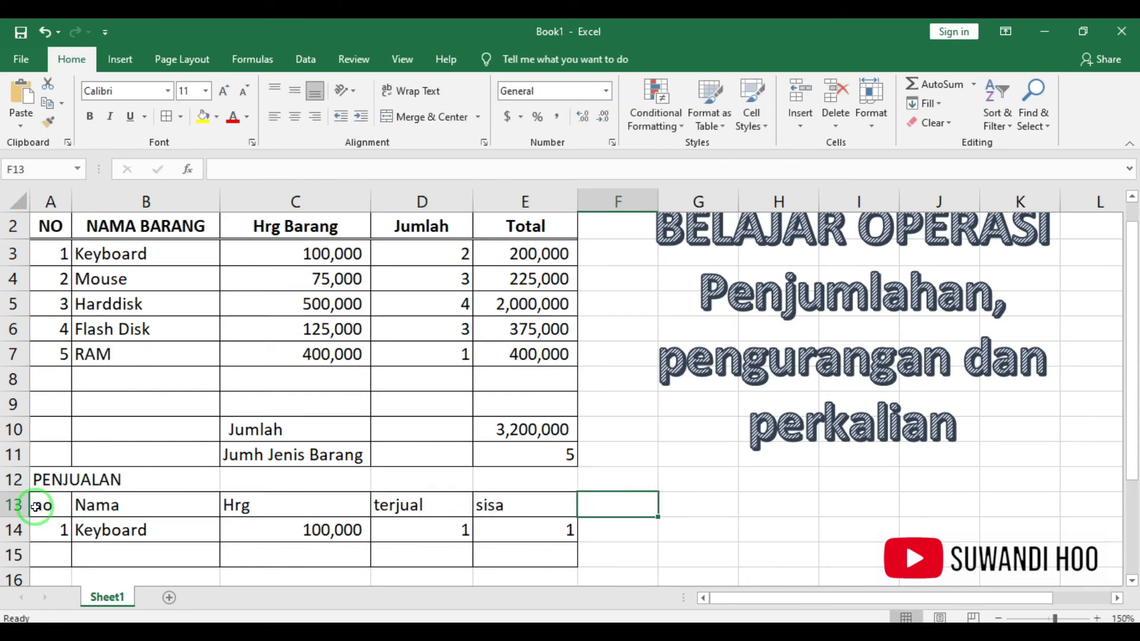
# Center the header labels in A13:E13
pyautogui.moveTo(36, 506); pyautogui.dragTo(500, 505)
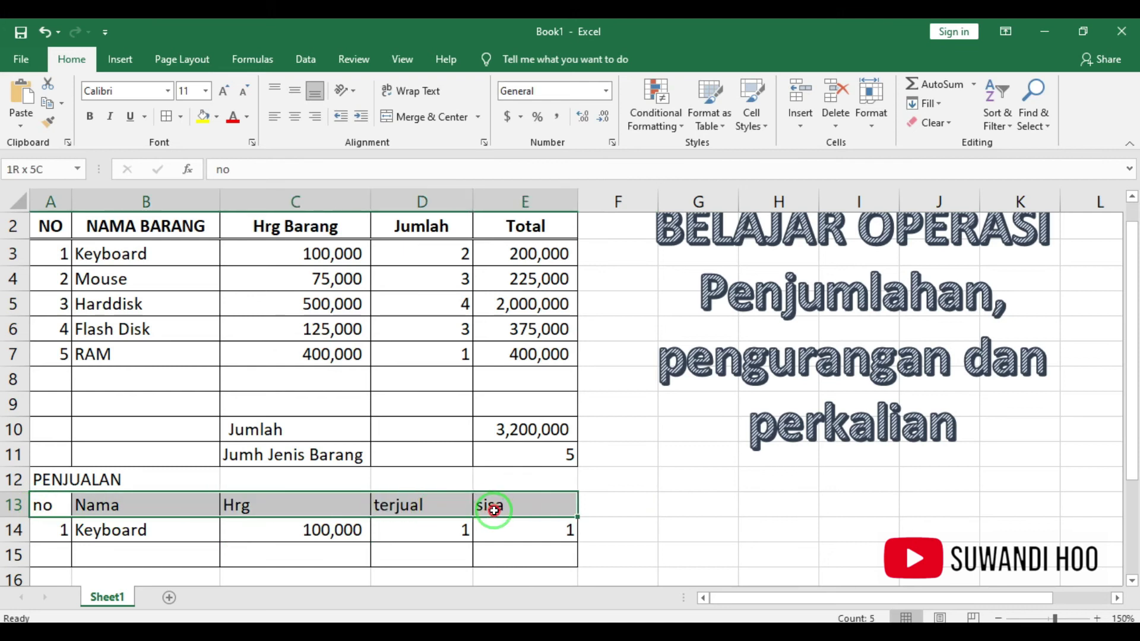
pyautogui.click(297, 117)
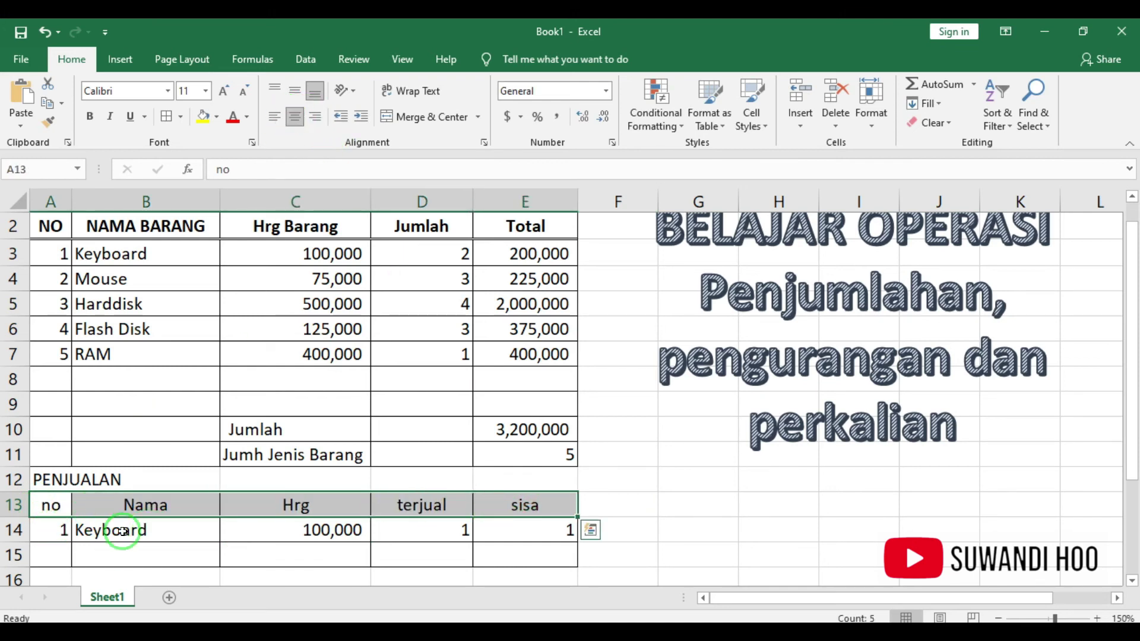
pyautogui.click(616, 531)
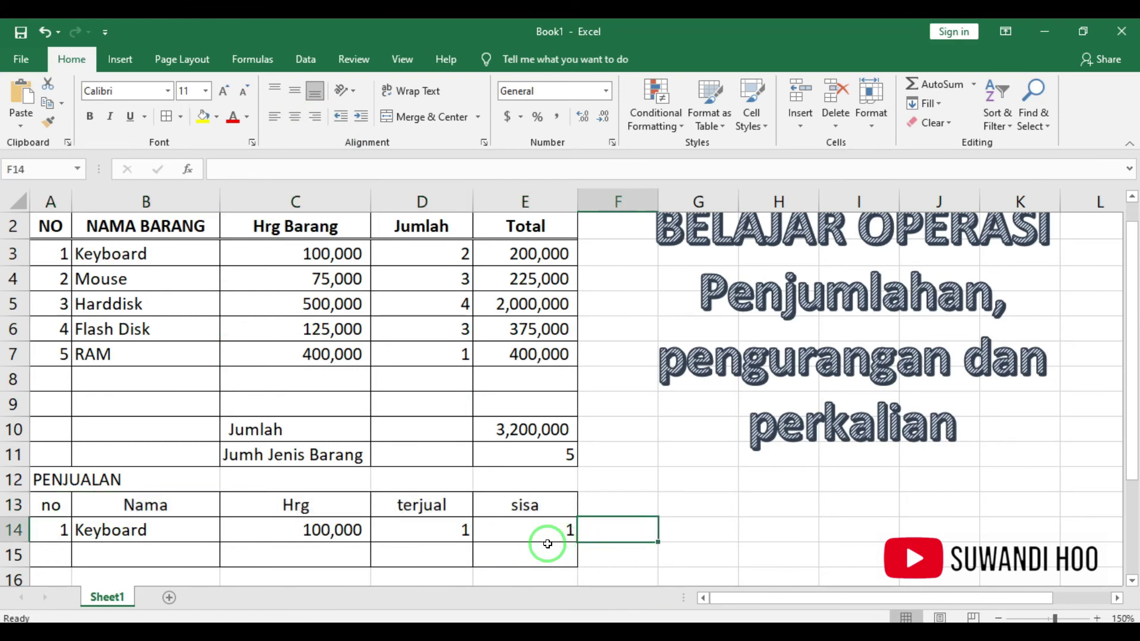
# Check the remaining-stock formula in E14, the linked price in C14, and D14's quantity
pyautogui.scroll(-3, 505, 547)
pyautogui.scroll(3, 508, 549)
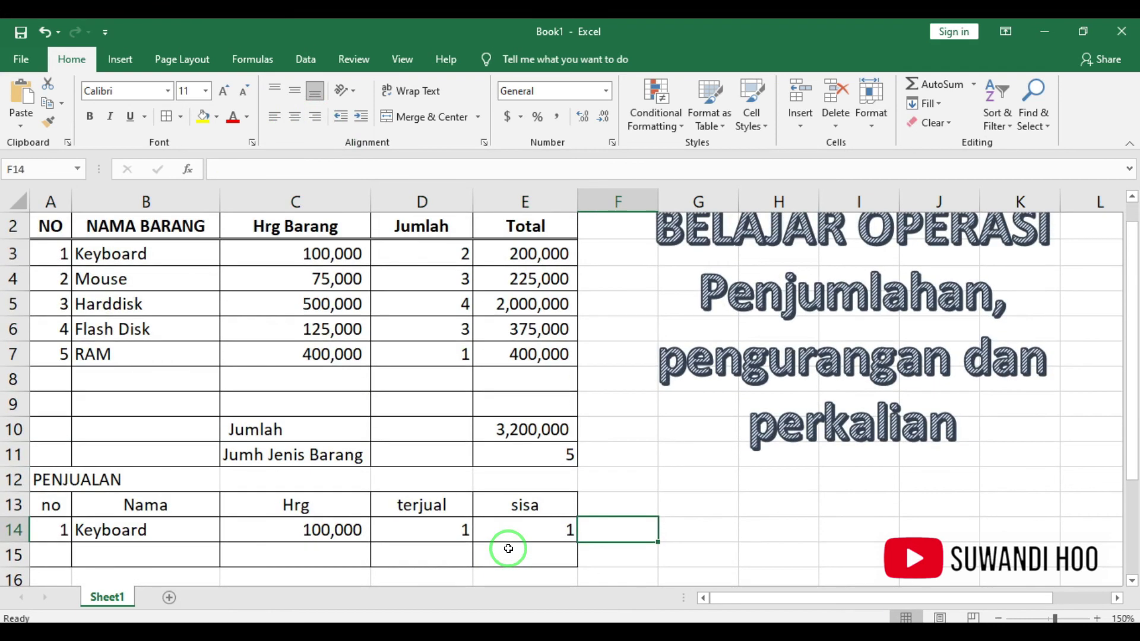
pyautogui.click(493, 538)
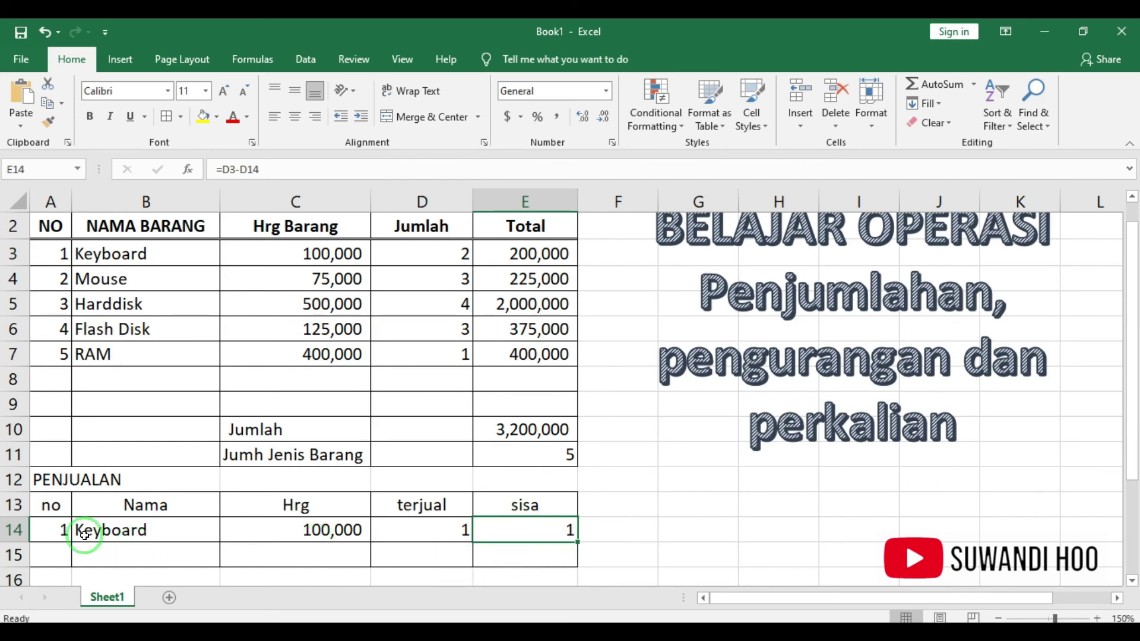
pyautogui.click(324, 529)
pyautogui.click(422, 511)
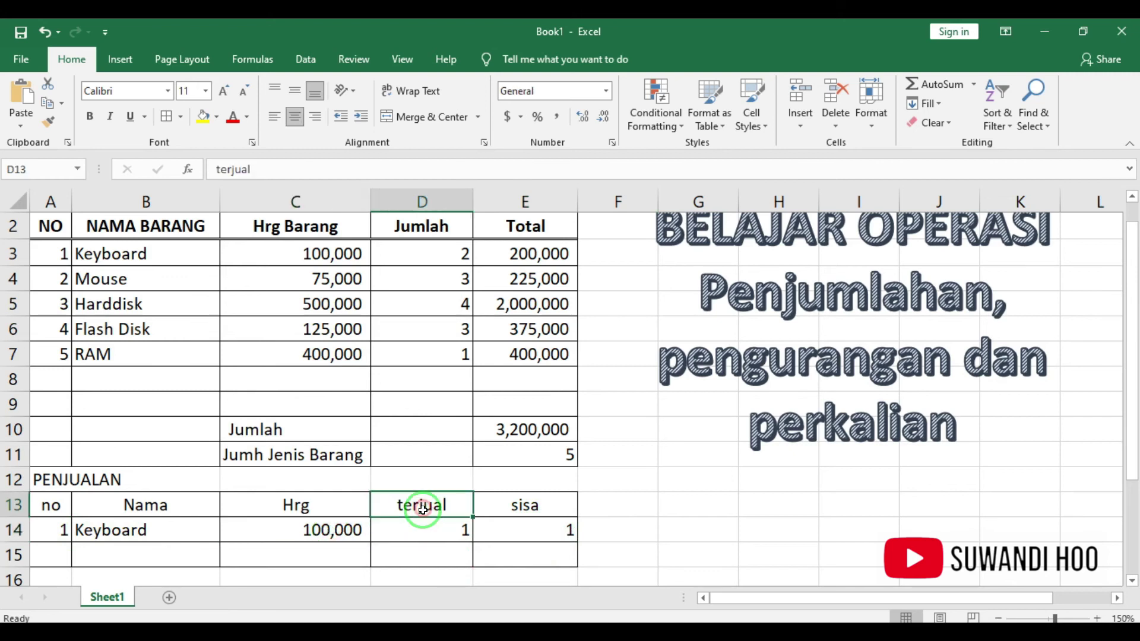
pyautogui.click(408, 531)
# Change Keyboard's sold quantity in D14 to 2 so its remaining stock shows 0
pyautogui.click(543, 521)
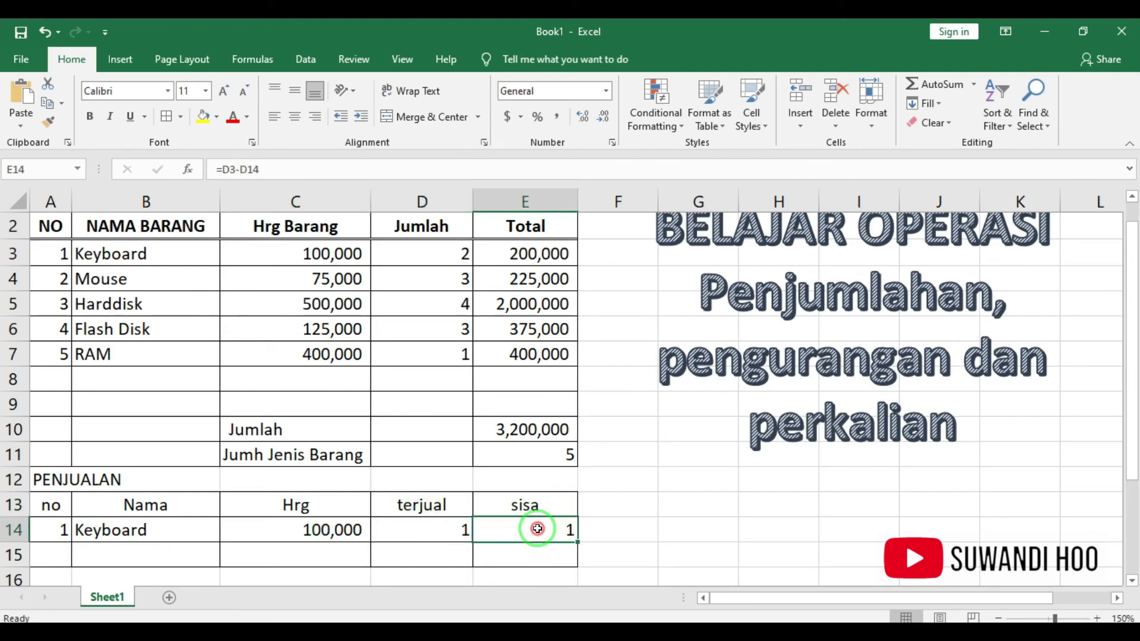
pyautogui.click(410, 531)
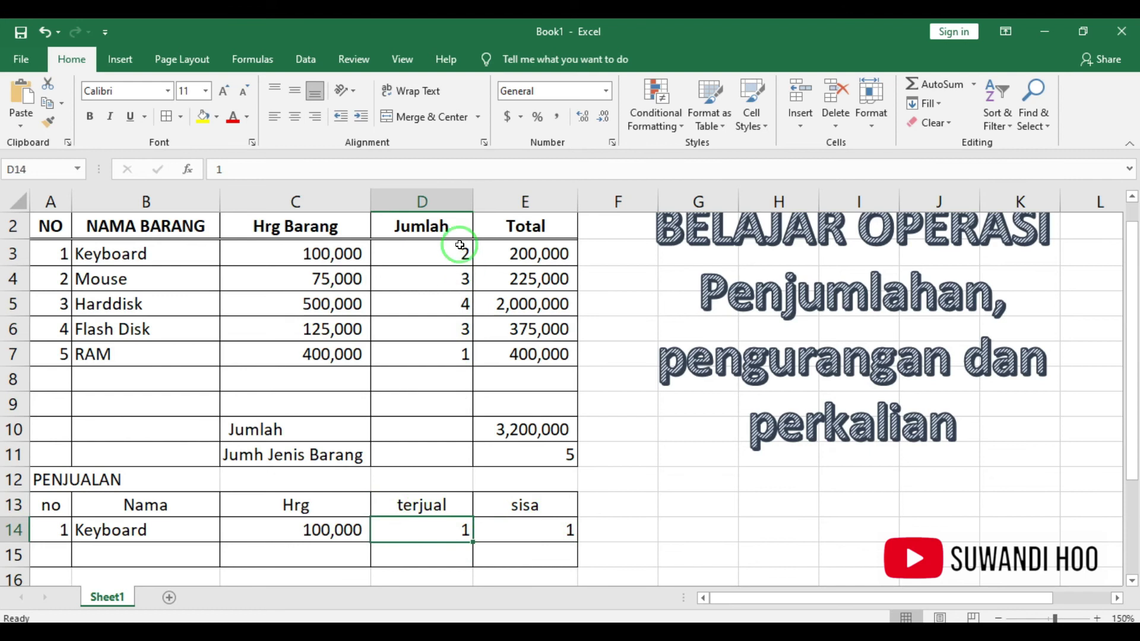
pyautogui.click(427, 553)
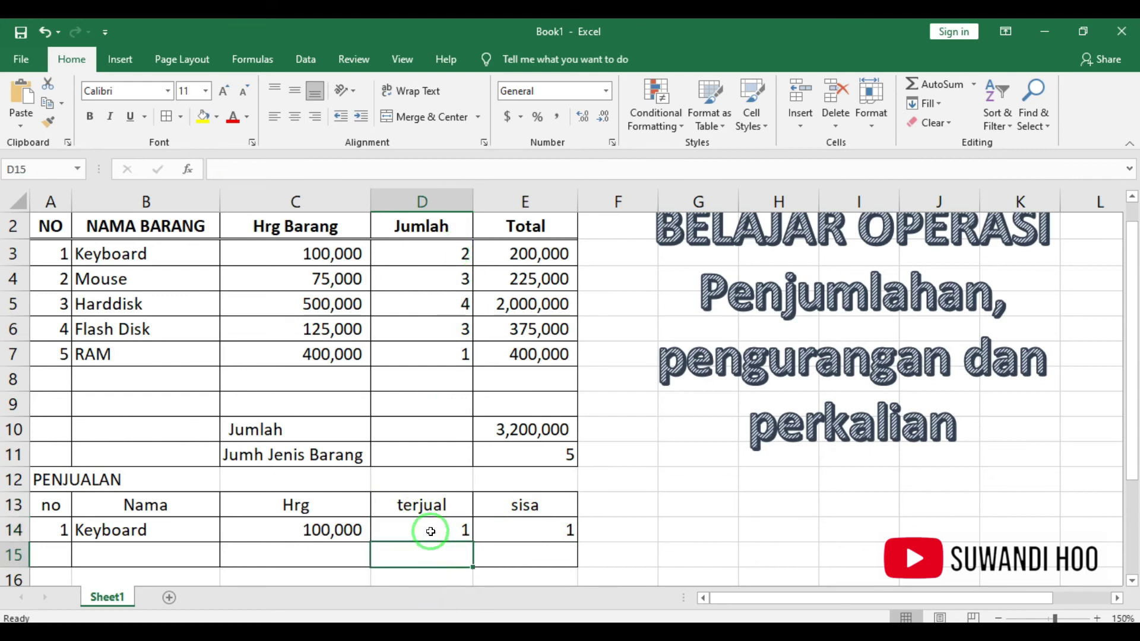
pyautogui.click(428, 528)
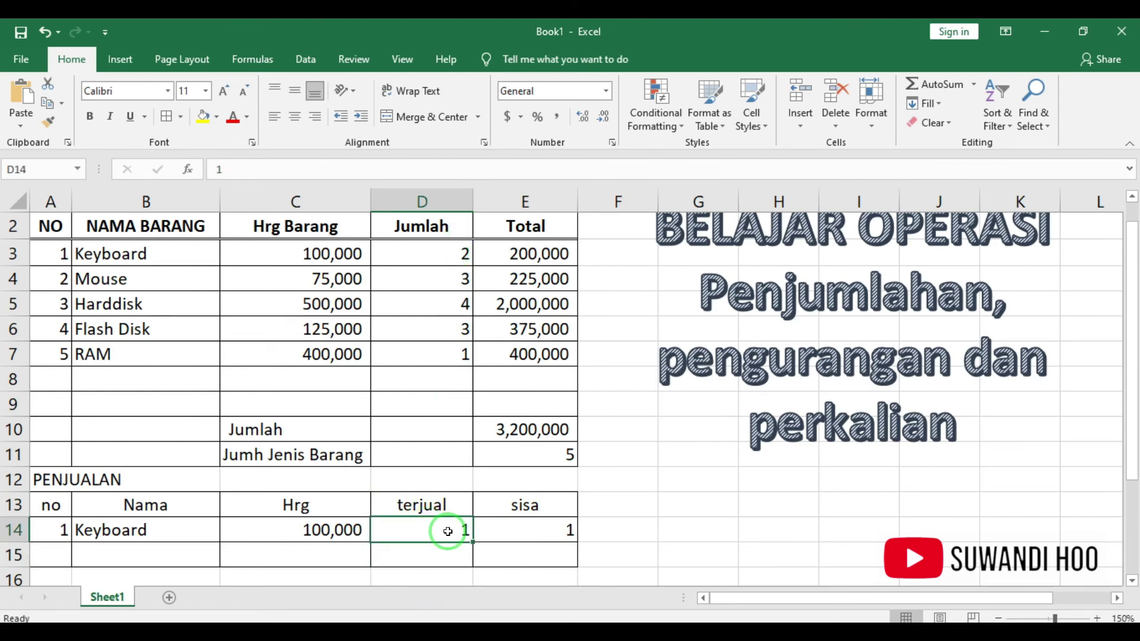
pyautogui.press('BackSpace')
pyautogui.write('2')
pyautogui.press('Return')
# Rename the E13 header from 'sisa' to 'sisa stok'
pyautogui.click(448, 532)
pyautogui.press('Right')
pyautogui.press('Up')
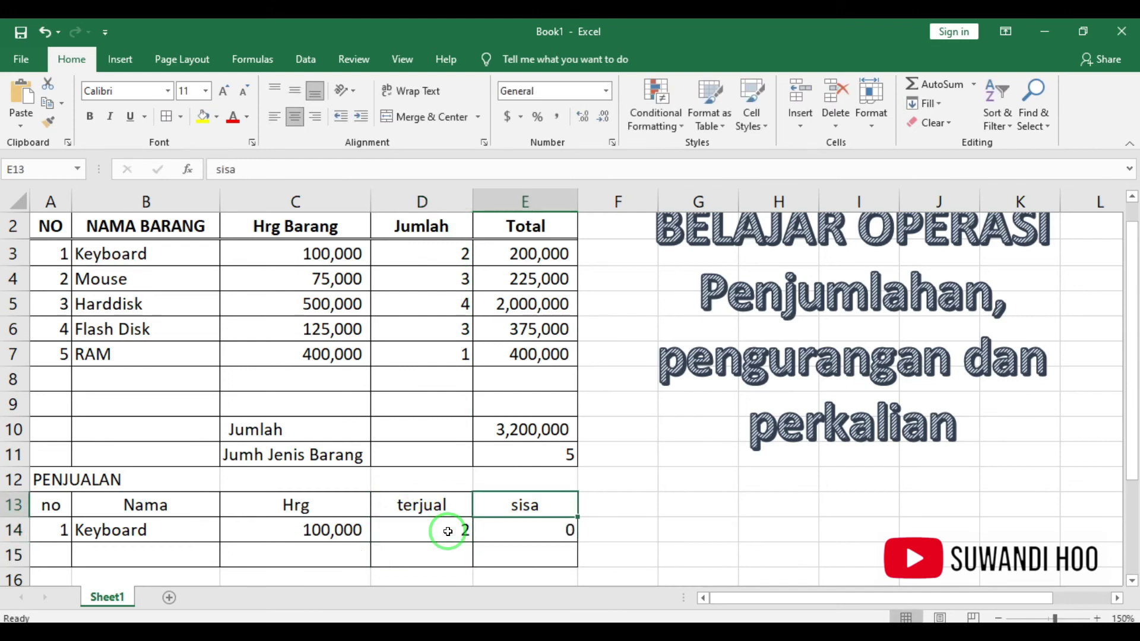
pyautogui.click(261, 172)
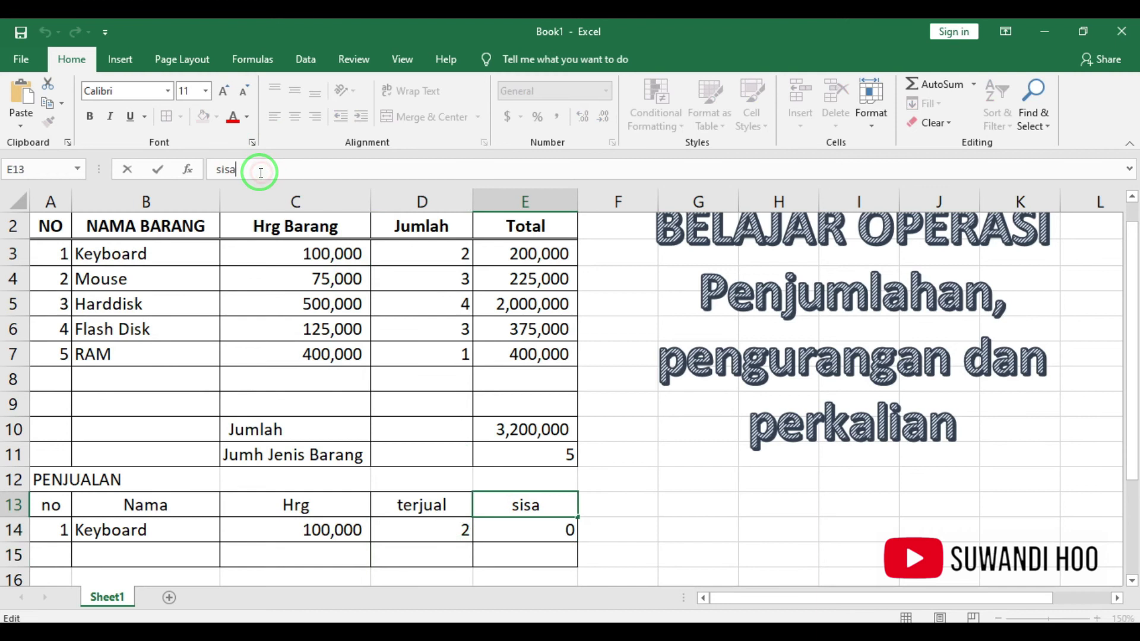
pyautogui.write(' stok')
pyautogui.press('Return')
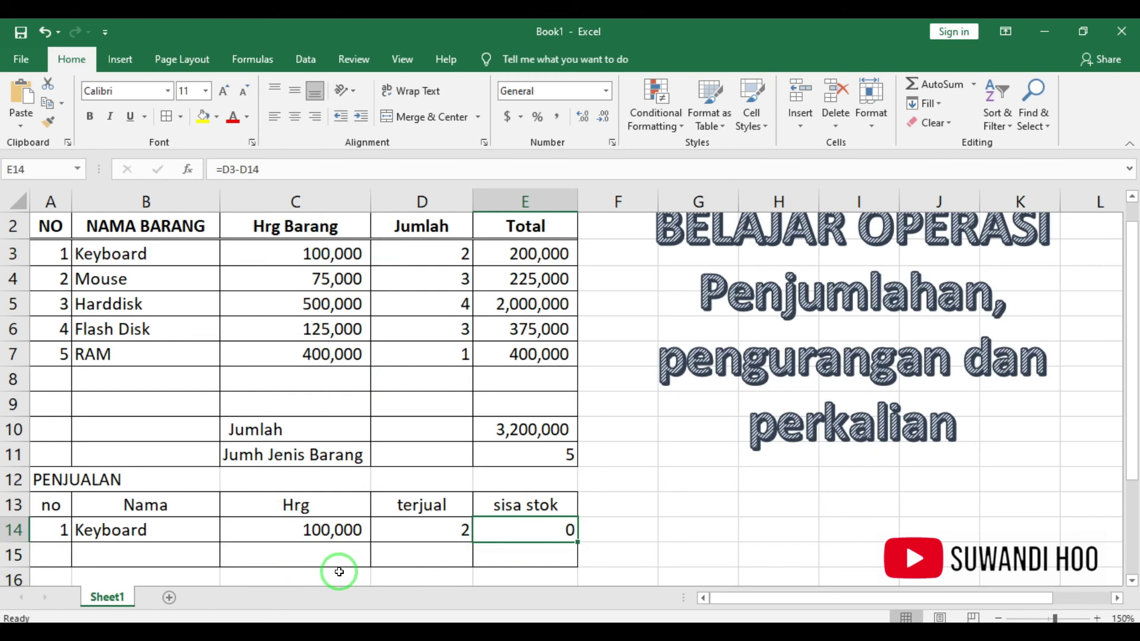
# Fill D14's sold quantity 2 and E14's remaining-stock formula down into D15 and E15
pyautogui.click(446, 539)
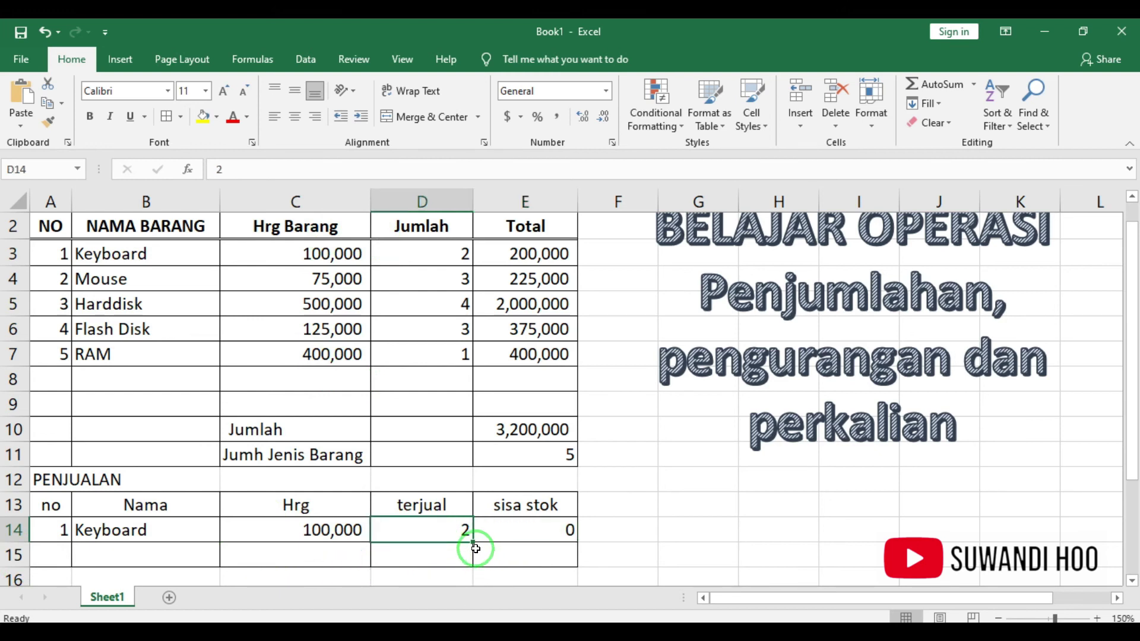
pyautogui.moveTo(473, 543); pyautogui.dragTo(467, 564)
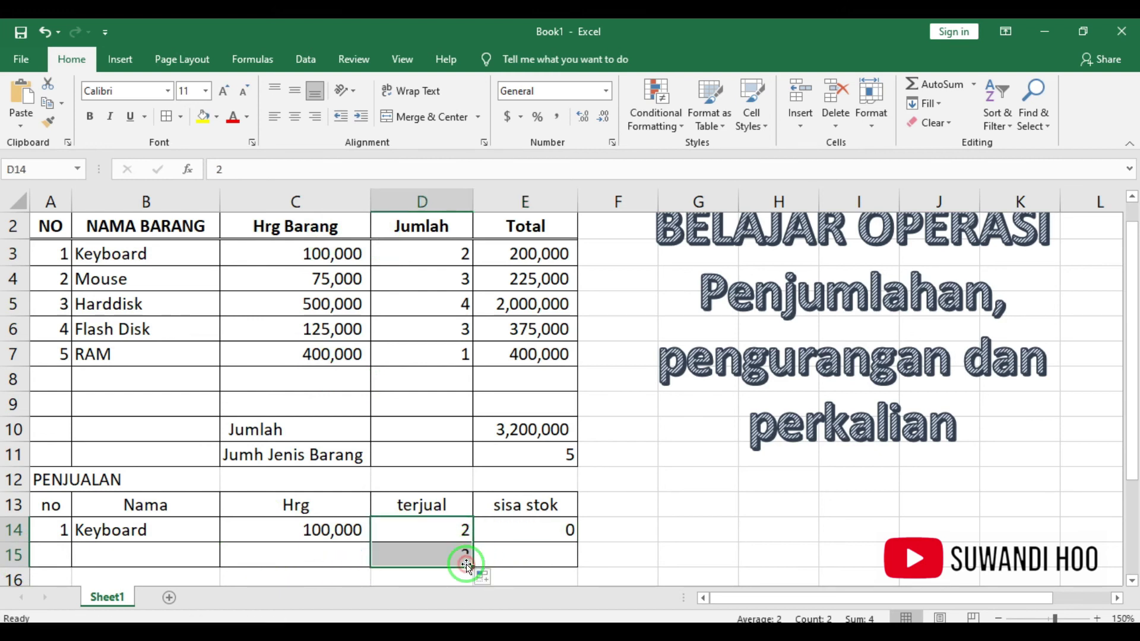
pyautogui.click(548, 531)
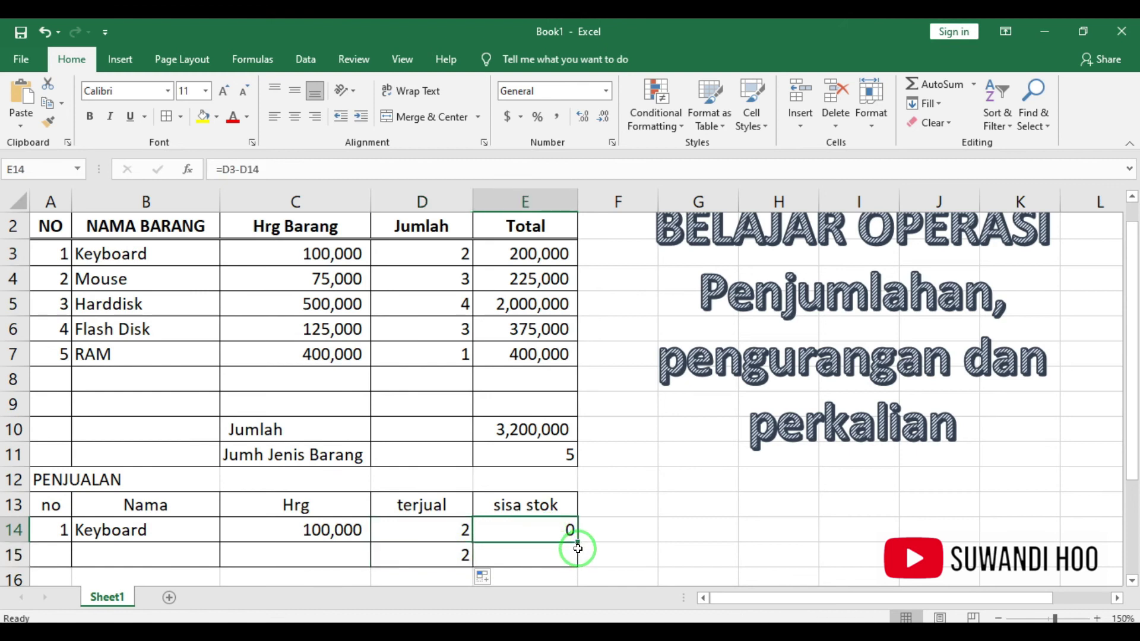
pyautogui.moveTo(577, 542); pyautogui.dragTo(575, 559)
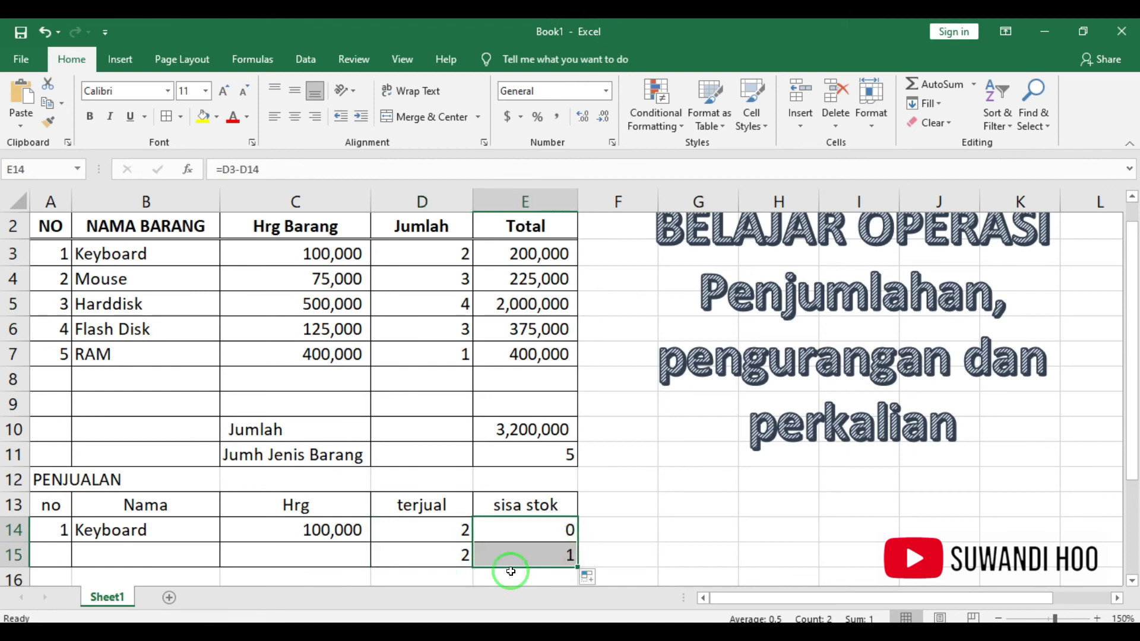
pyautogui.click(60, 554)
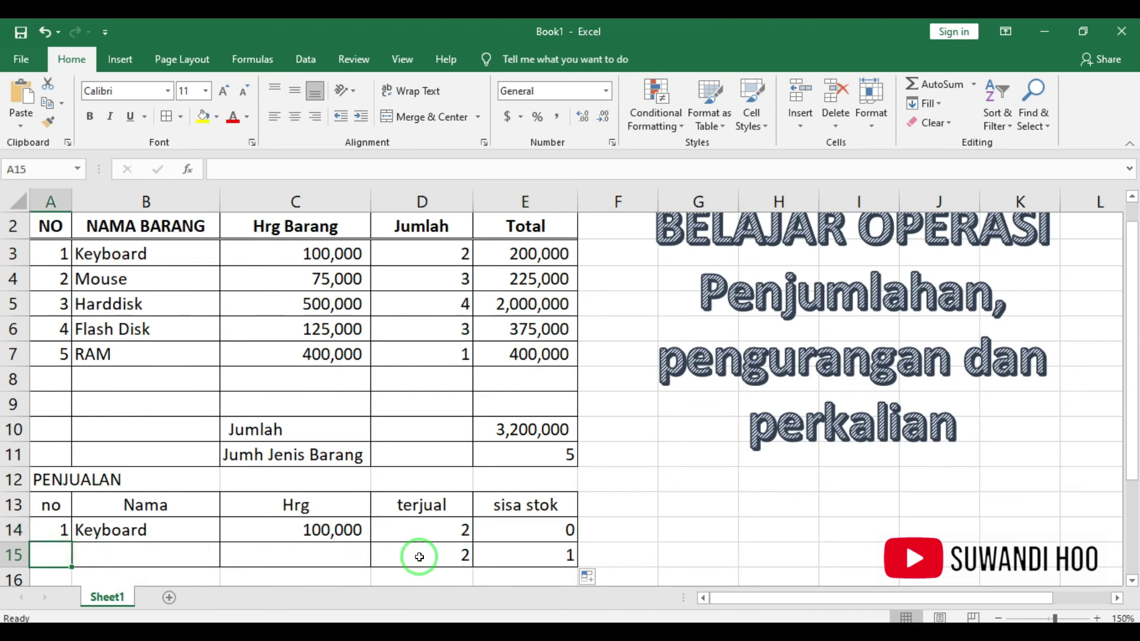
# Number row 15 as 2 and link B15 to B4 so it shows Mouse
pyautogui.write('2')
pyautogui.press('Tab')
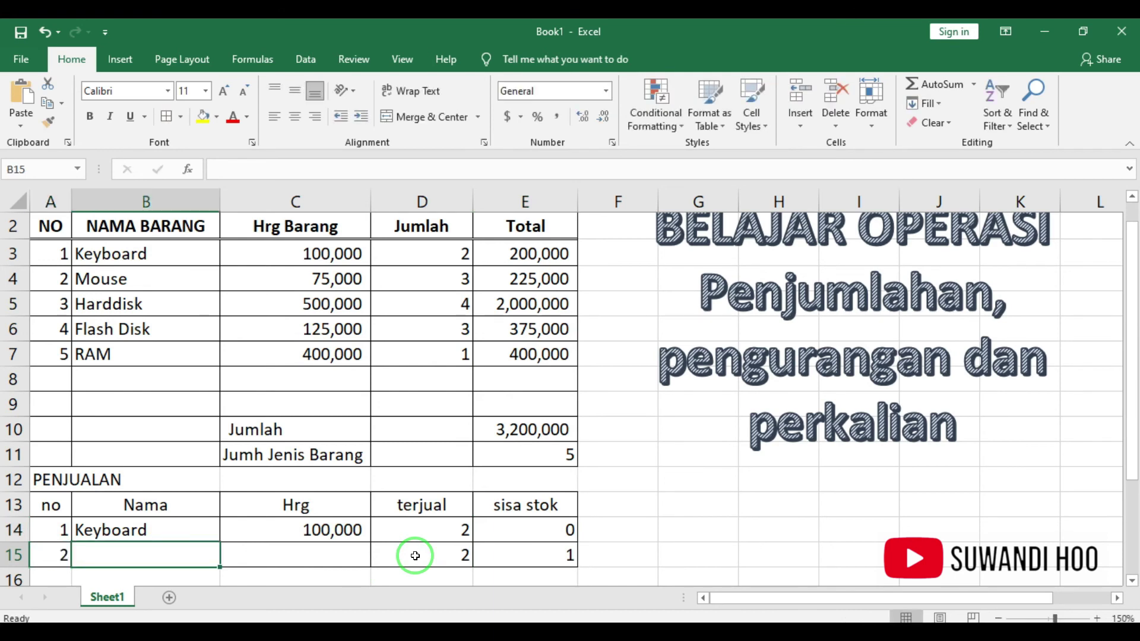
pyautogui.write('=')
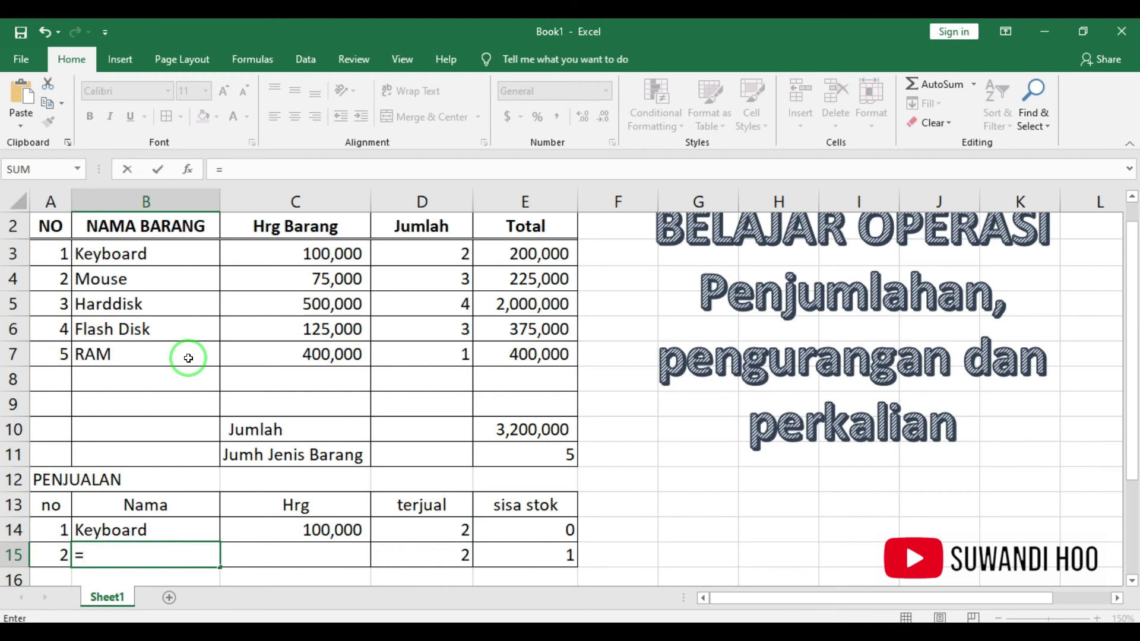
pyautogui.click(133, 276)
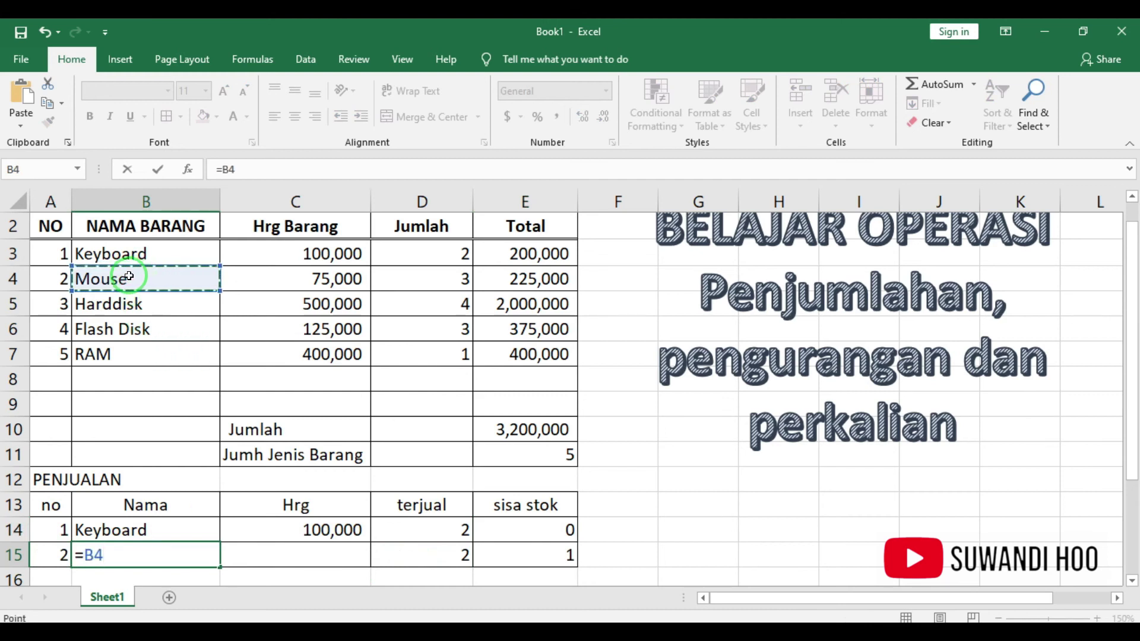
pyautogui.press('Return')
# Link C15 to C4 so the Mouse sale price shows 75,000
pyautogui.click(338, 528)
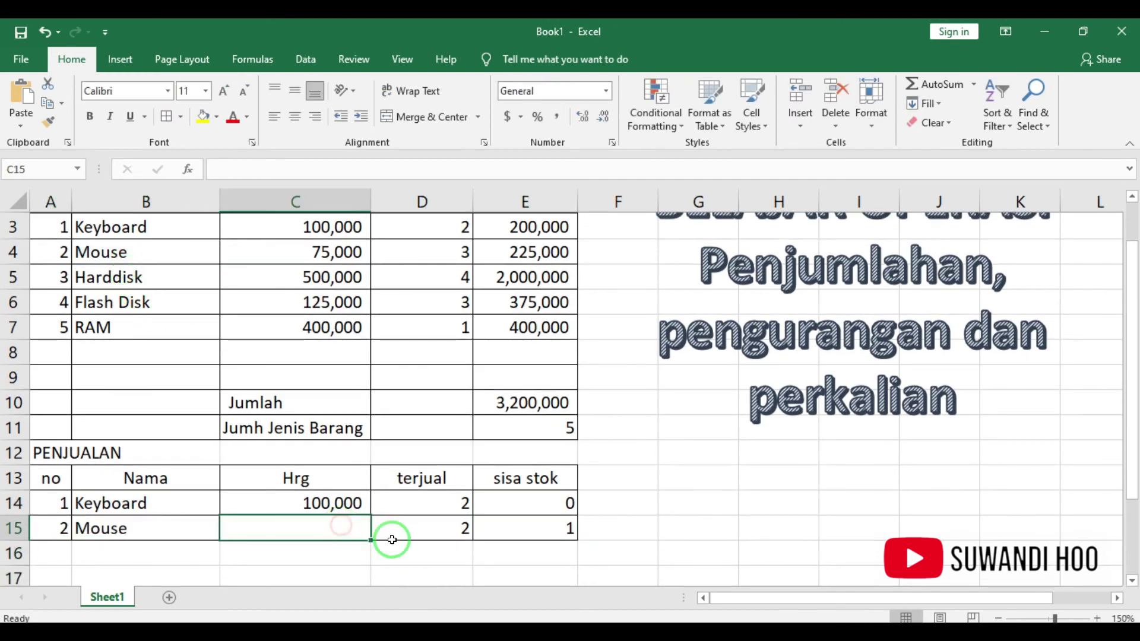
pyautogui.scroll(1, 410, 546)
pyautogui.scroll(-1, 417, 552)
pyautogui.scroll(1, 410, 546)
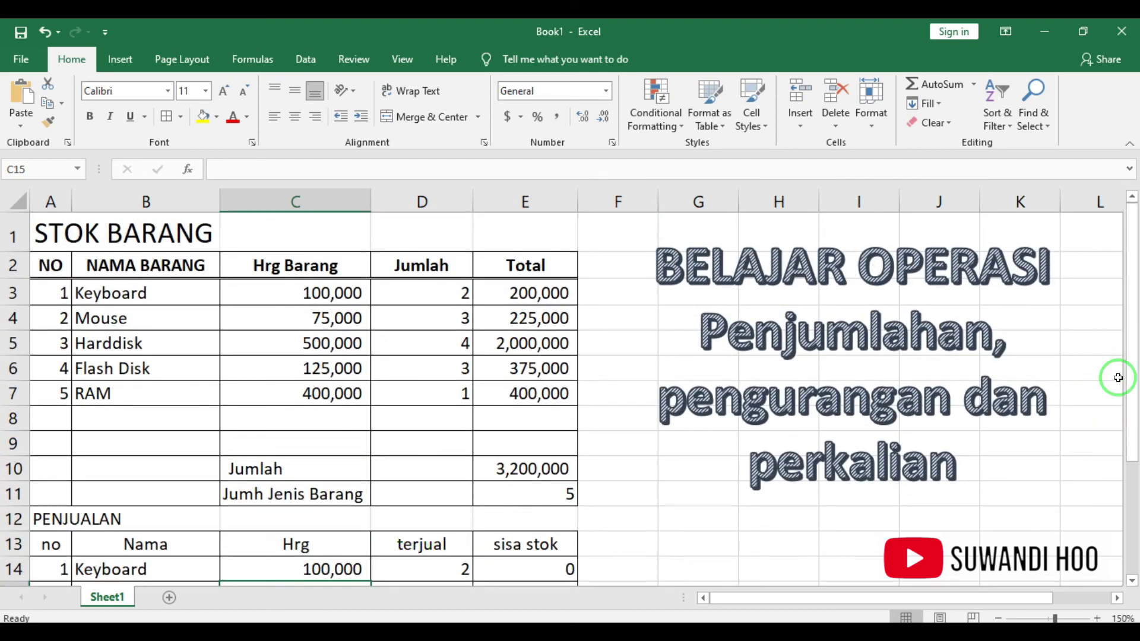
pyautogui.moveTo(1132, 392); pyautogui.dragTo(1133, 405)
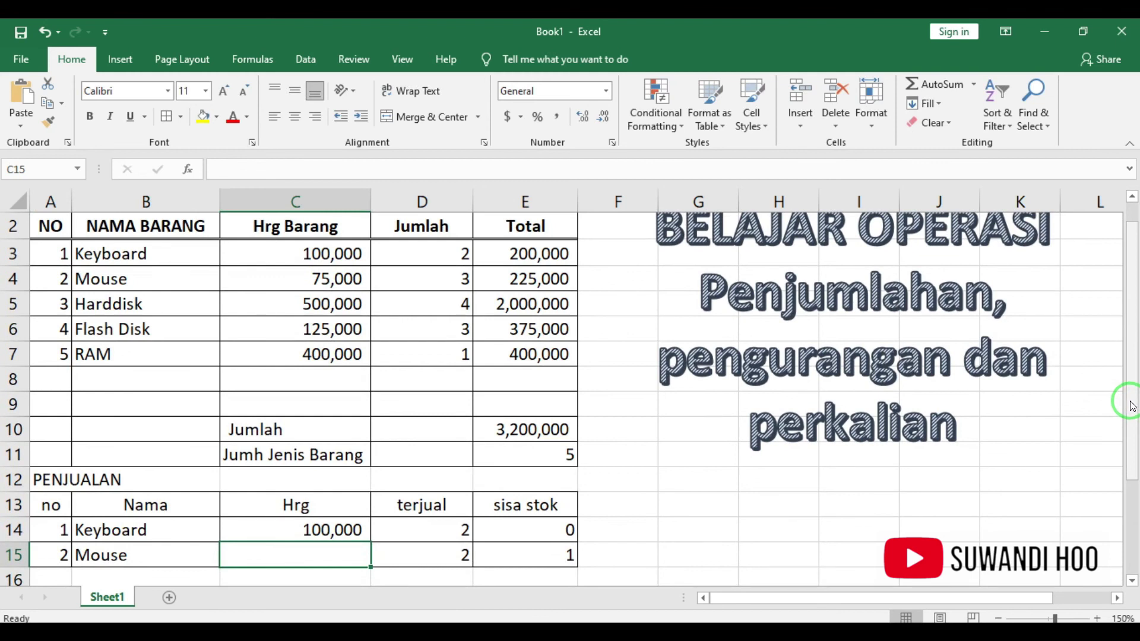
pyautogui.write('=')
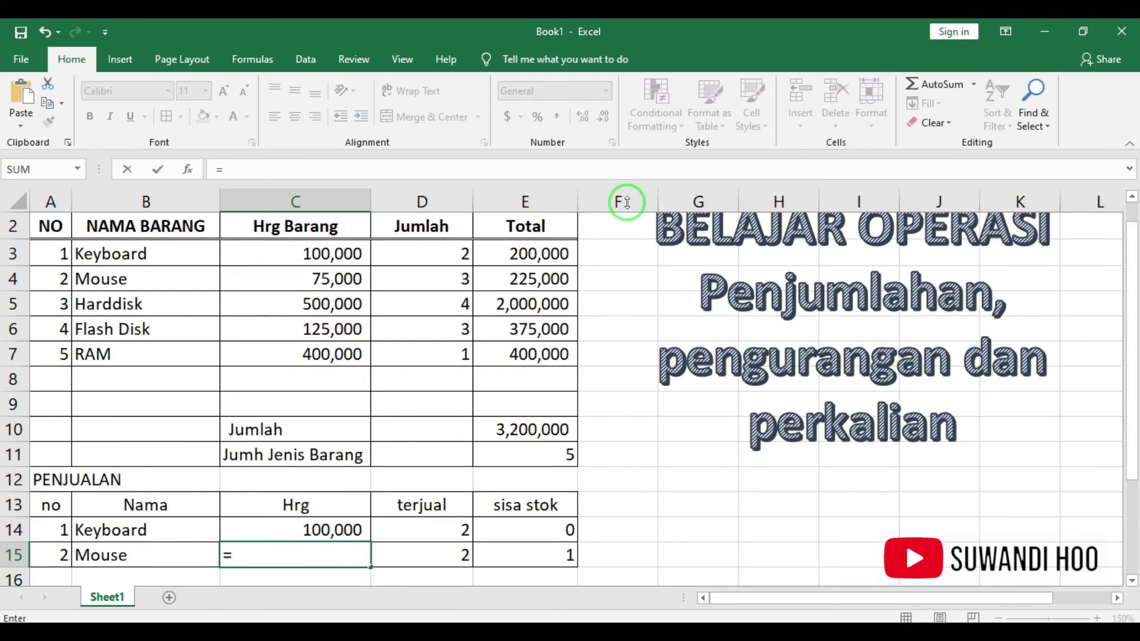
pyautogui.click(324, 279)
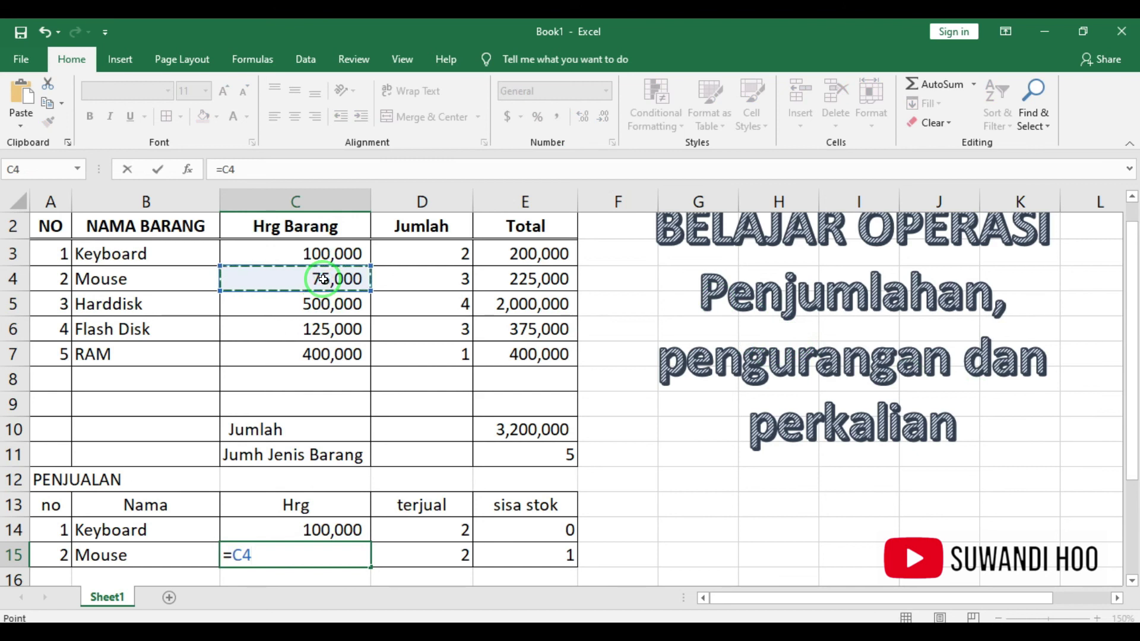
pyautogui.press('Return')
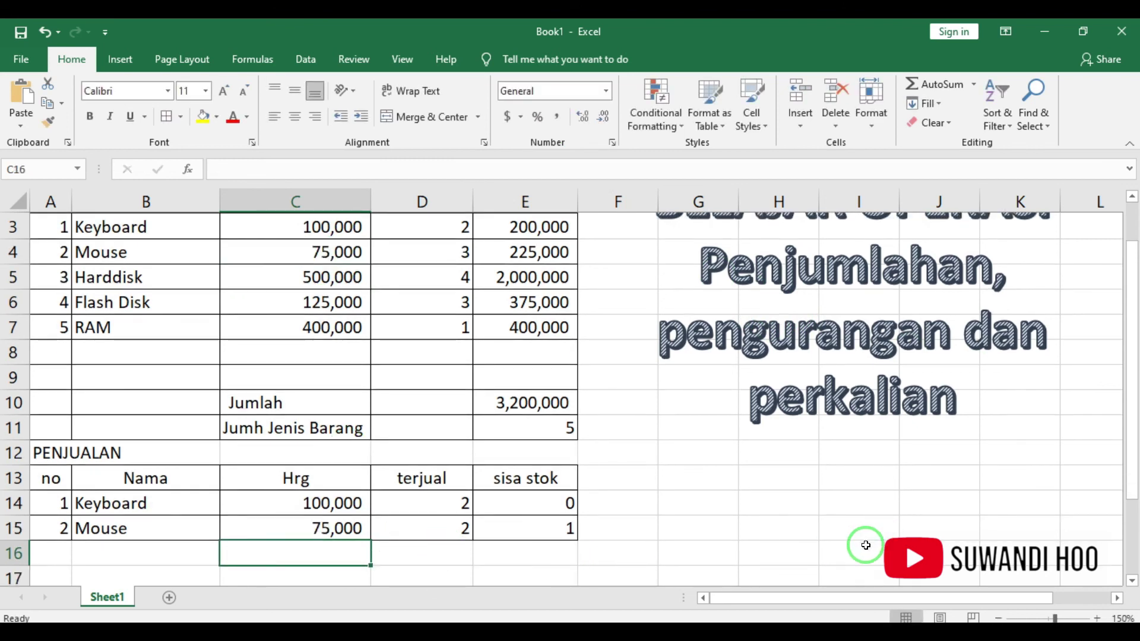
pyautogui.moveTo(1127, 477); pyautogui.dragTo(1112, 463)
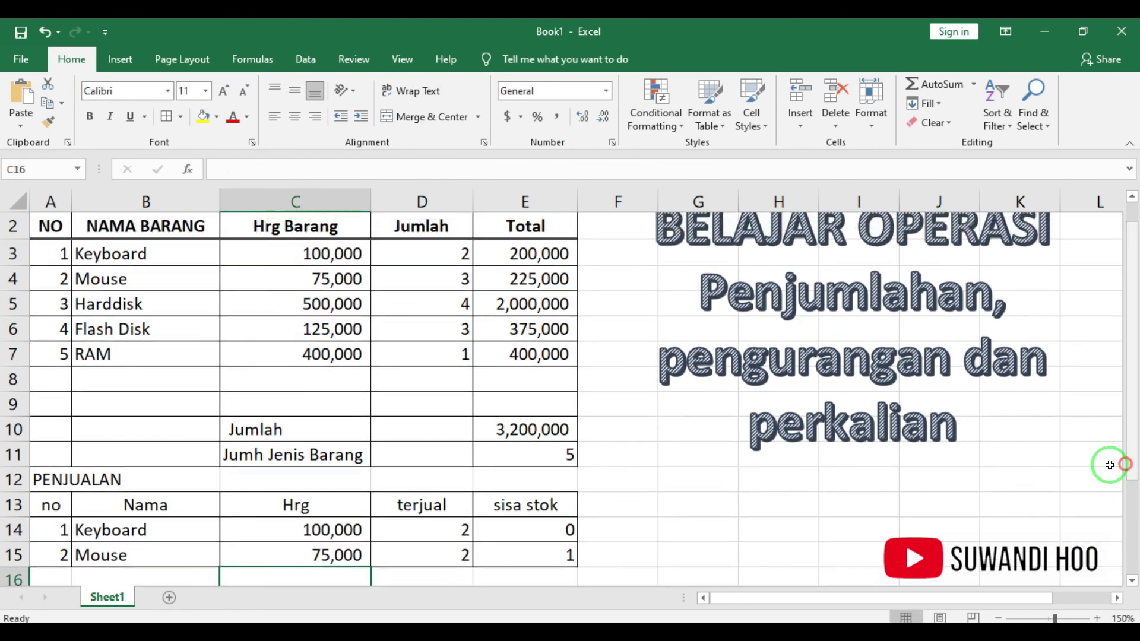
# Change the Mouse price in C4 to 200,000, making its Total 600,000 and grand total 3,575,000
pyautogui.click(51, 554)
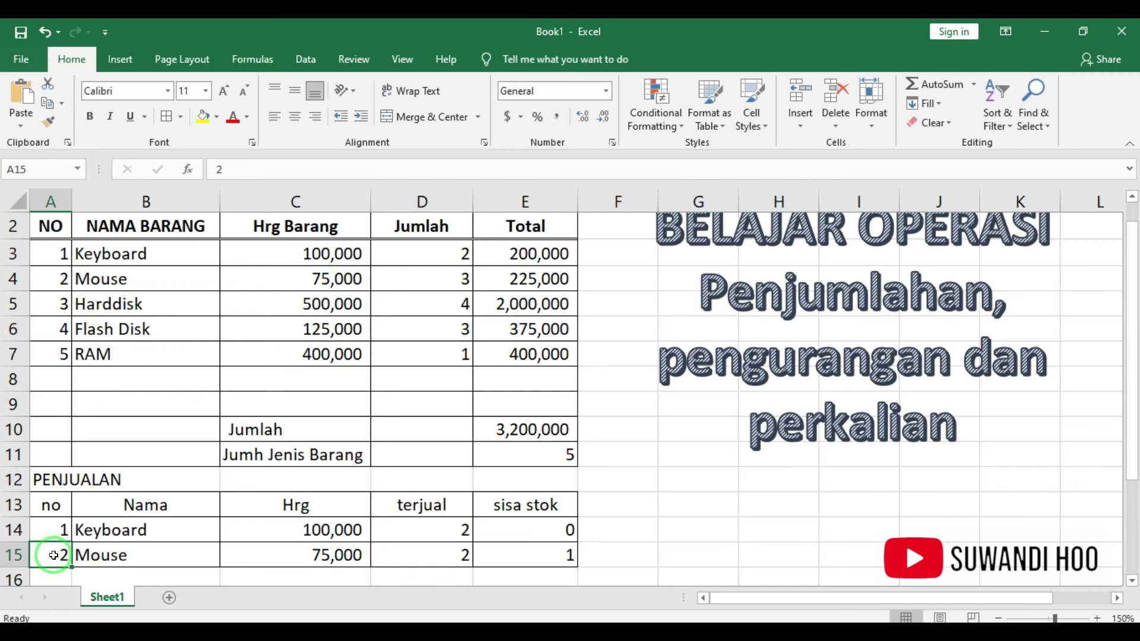
pyautogui.click(289, 555)
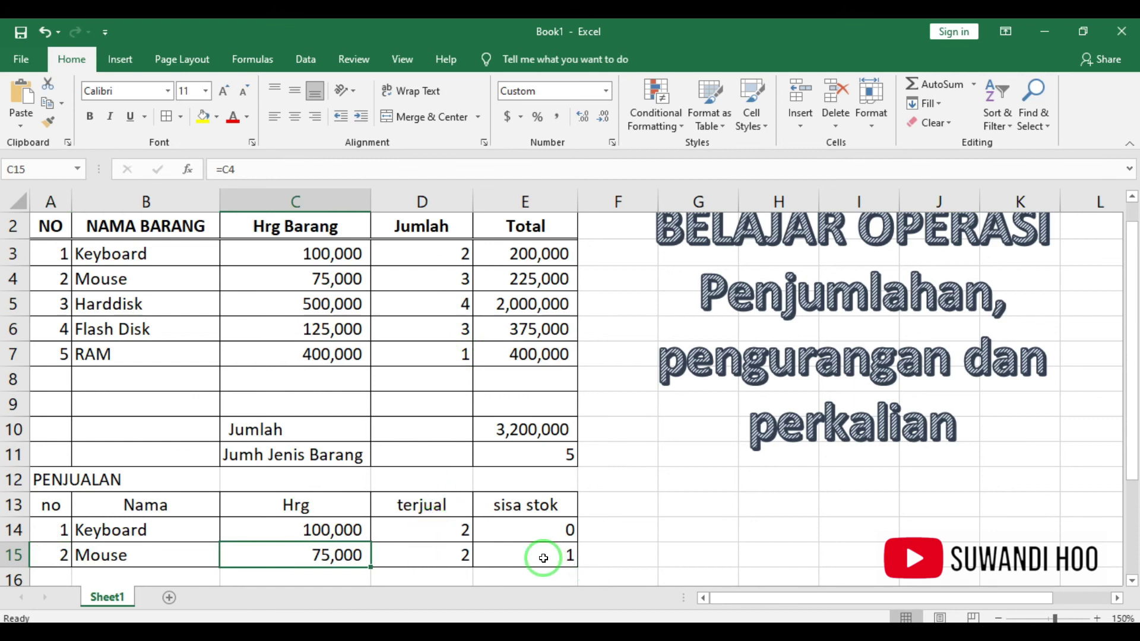
pyautogui.click(316, 279)
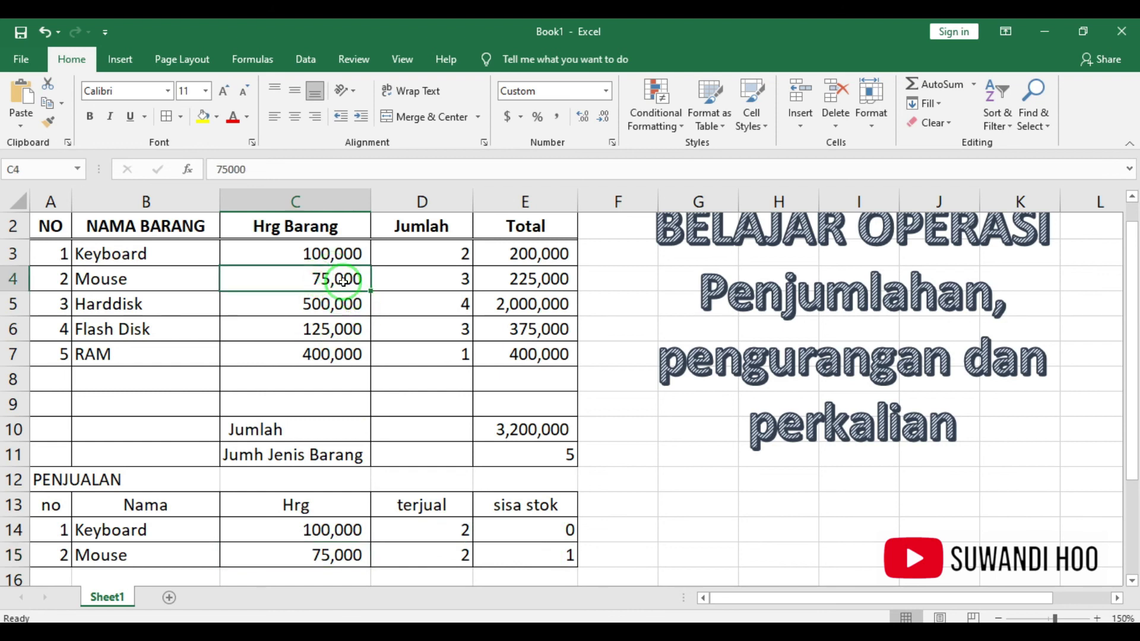
pyautogui.write('2')
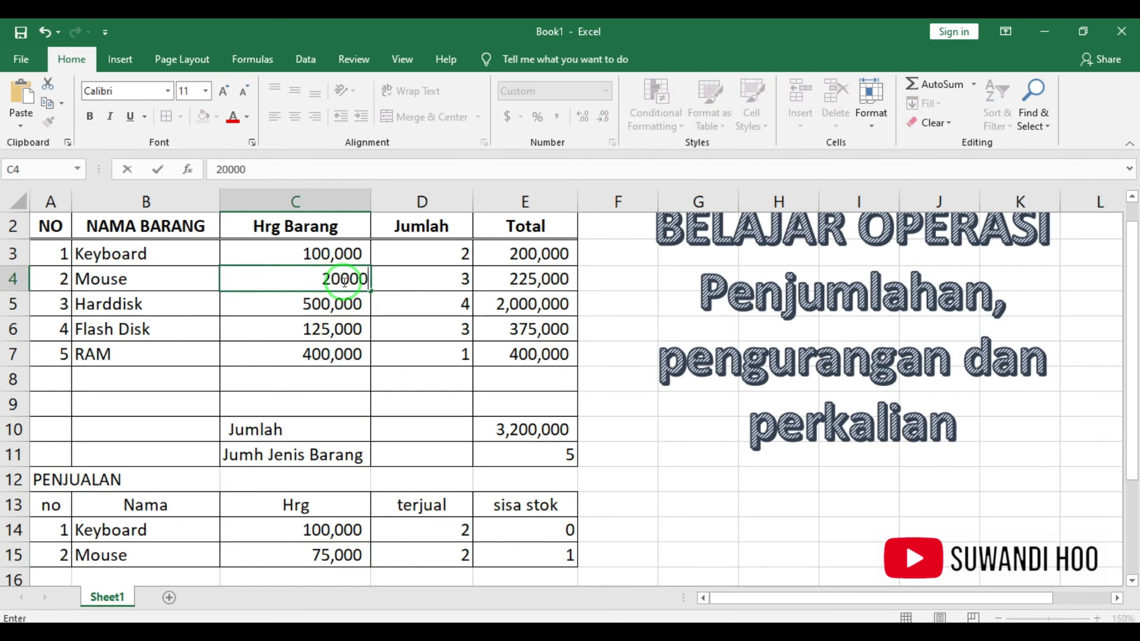
pyautogui.press('Return')
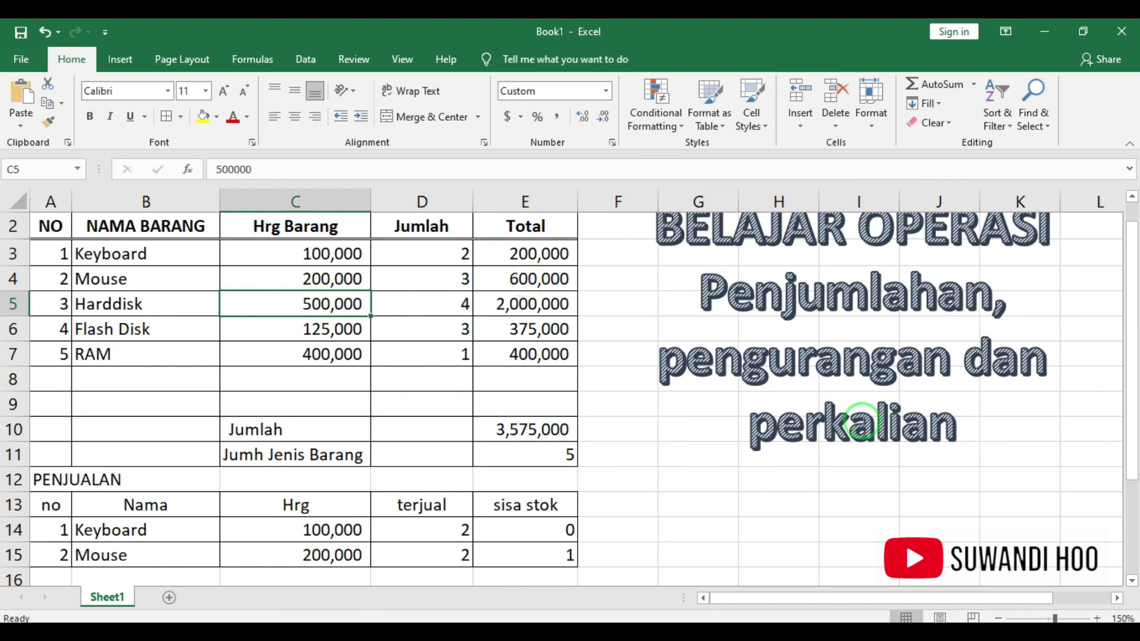
pyautogui.moveTo(1133, 459); pyautogui.dragTo(1133, 450)
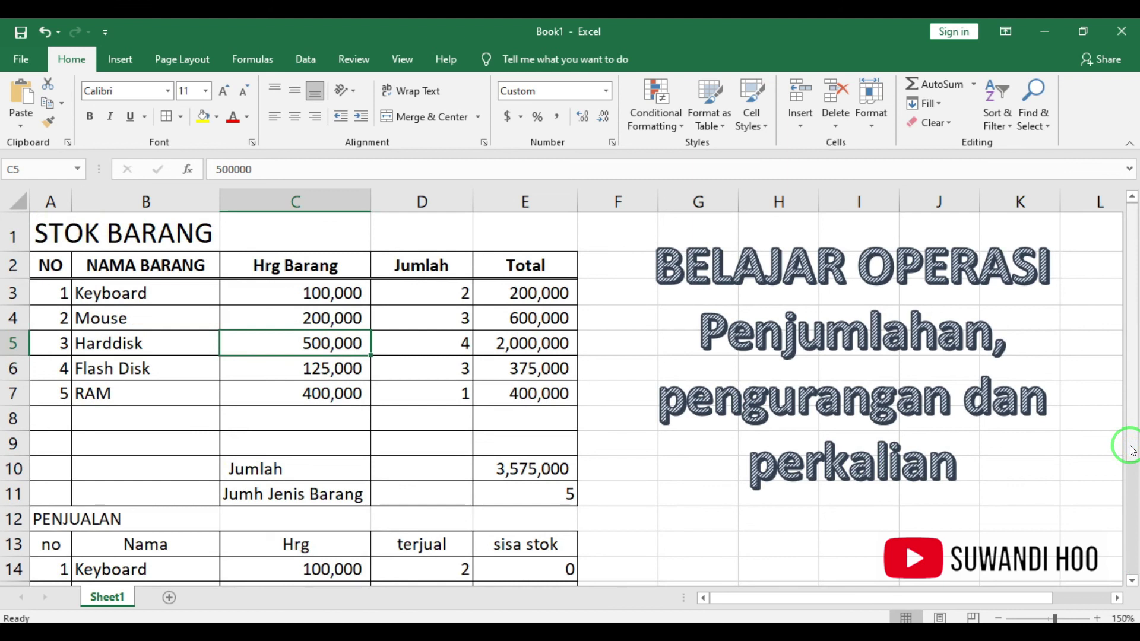
pyautogui.moveTo(1133, 452); pyautogui.dragTo(1132, 448)
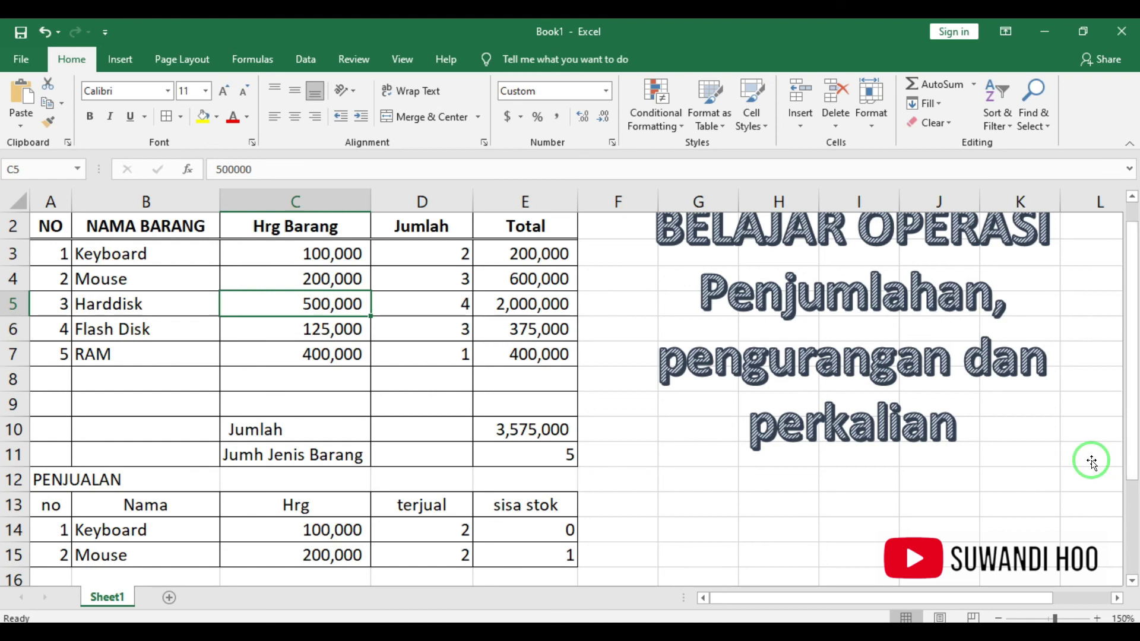
pyautogui.moveTo(1132, 441)
pyautogui.mouseDown()
pyautogui.moveTo(1119, 484)
pyautogui.moveTo(1132, 416)
pyautogui.mouseUp()
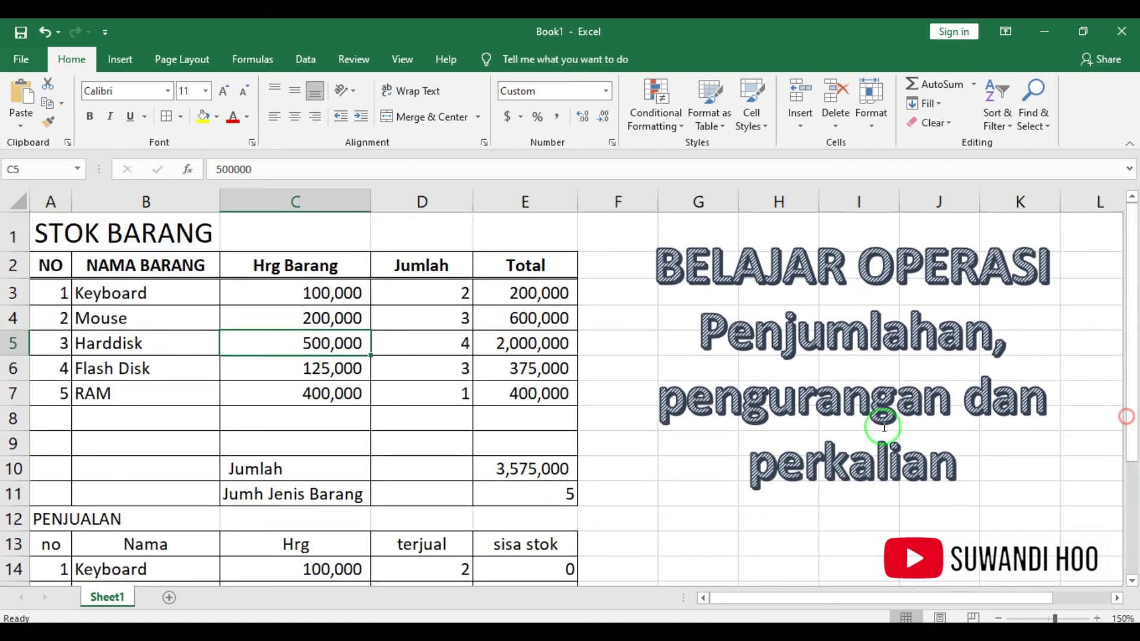
# Fill the STOK BARANG header row A2:E2 light green
pyautogui.moveTo(47, 265); pyautogui.dragTo(502, 268)
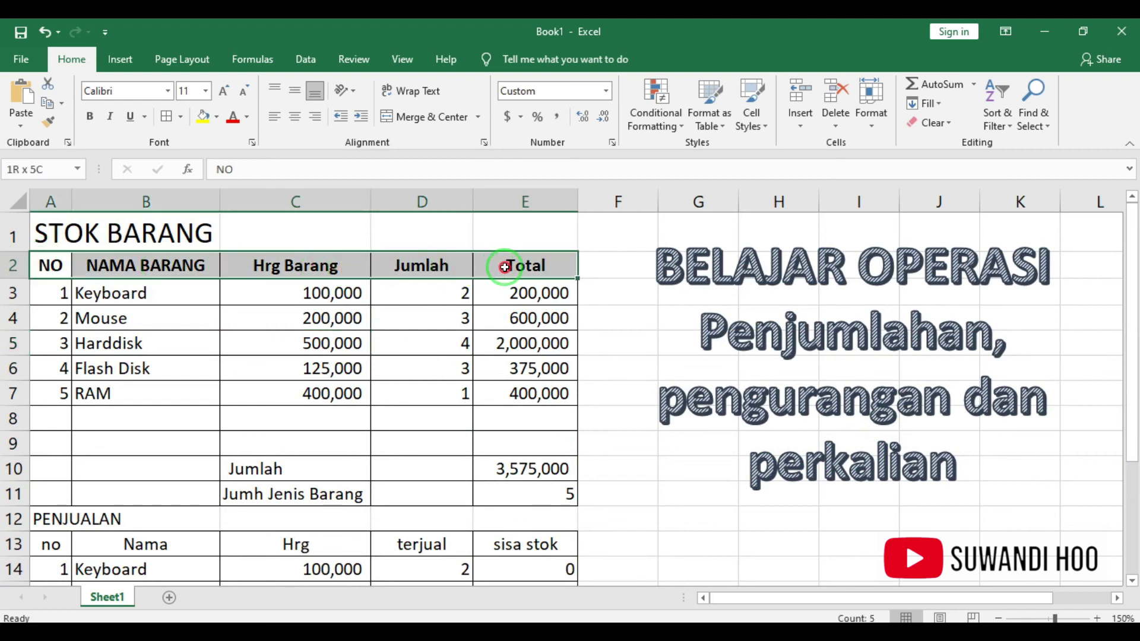
pyautogui.click(218, 118)
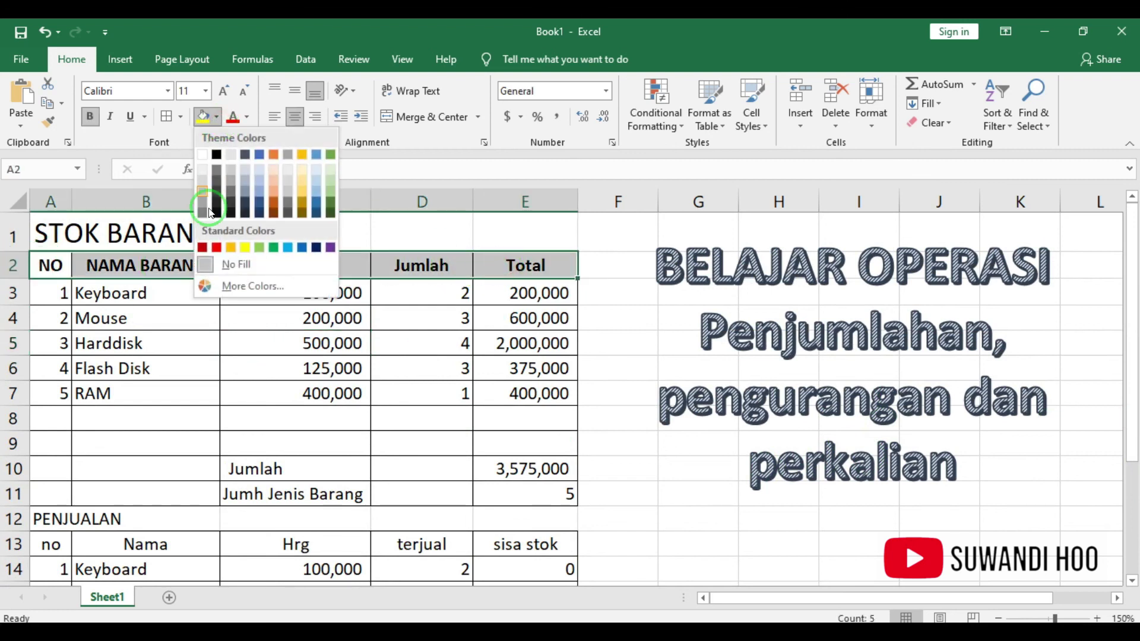
pyautogui.click(259, 247)
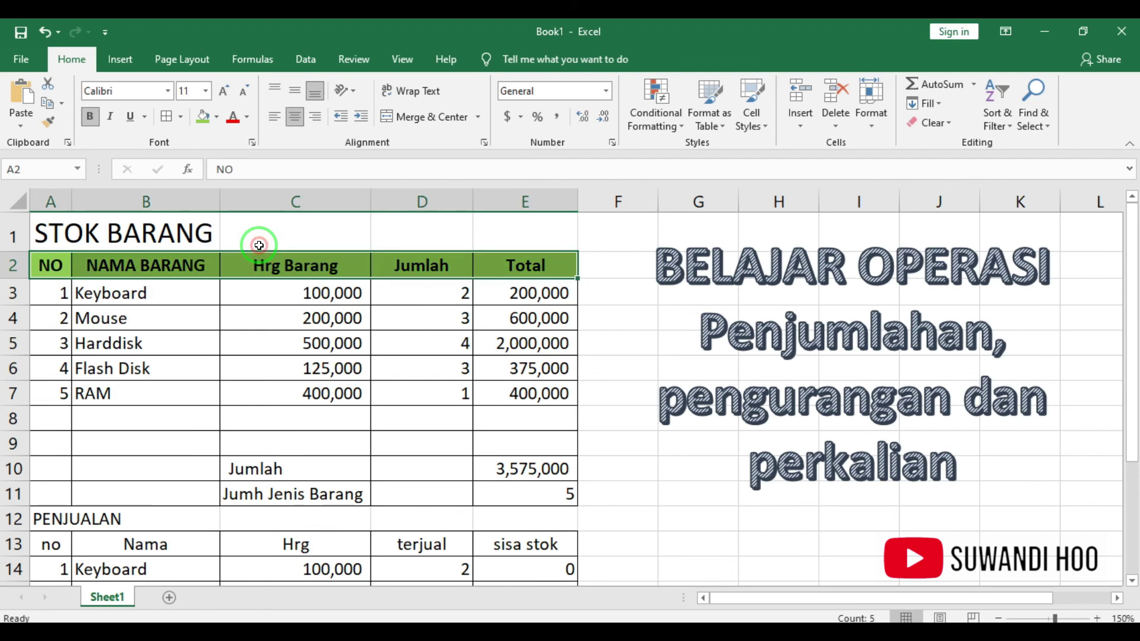
pyautogui.click(288, 444)
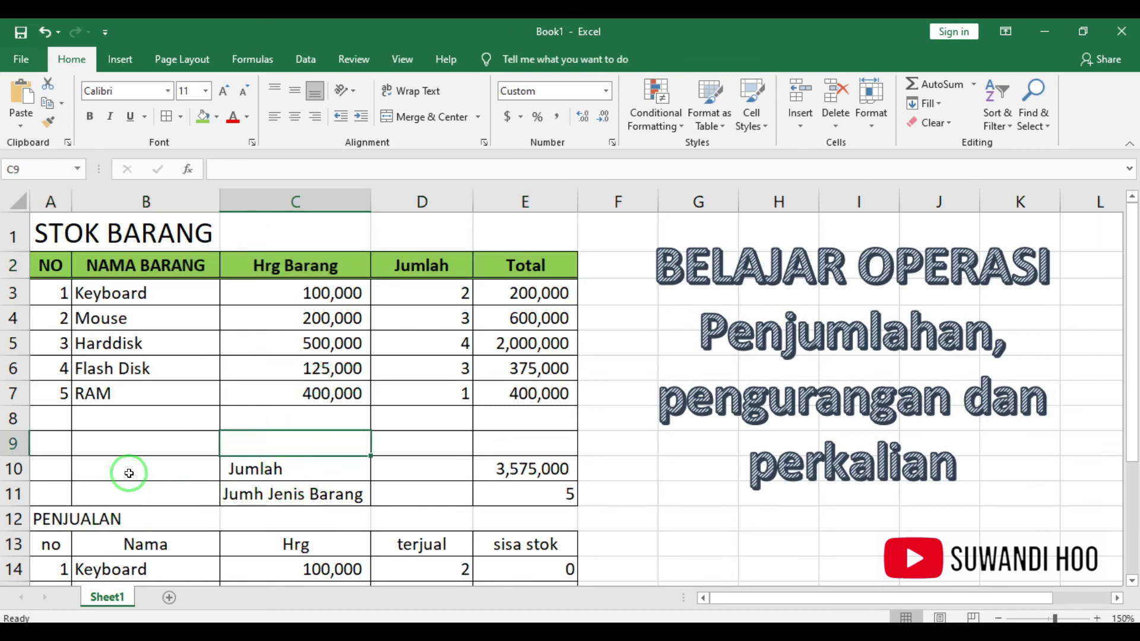
# Fill the Jumlah total row gray
pyautogui.moveTo(51, 470); pyautogui.dragTo(522, 471)
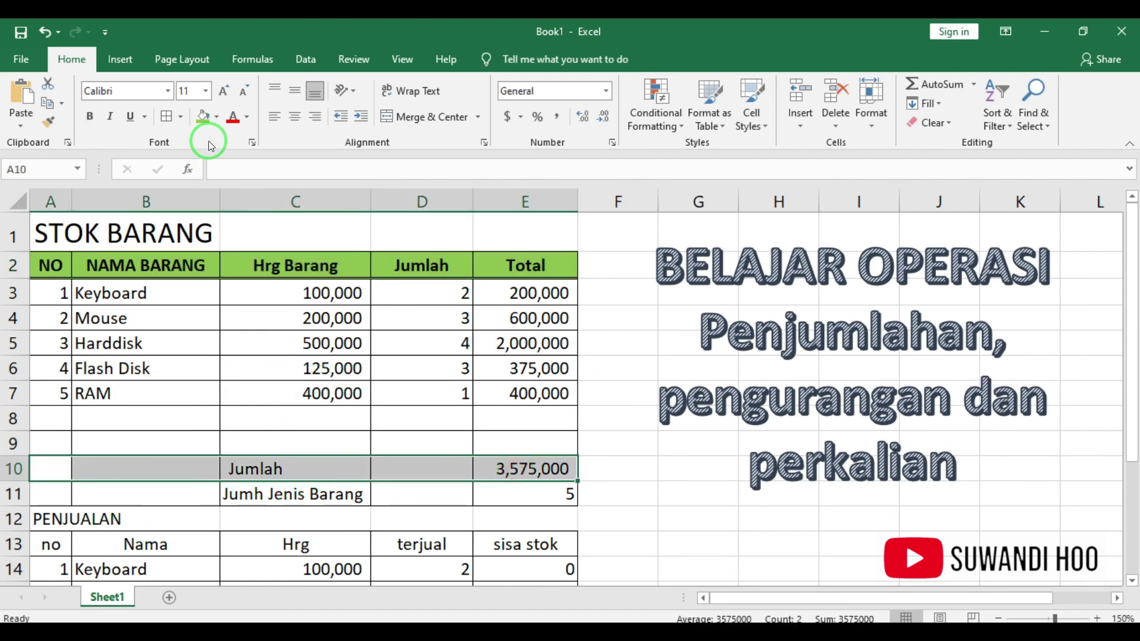
pyautogui.click(219, 116)
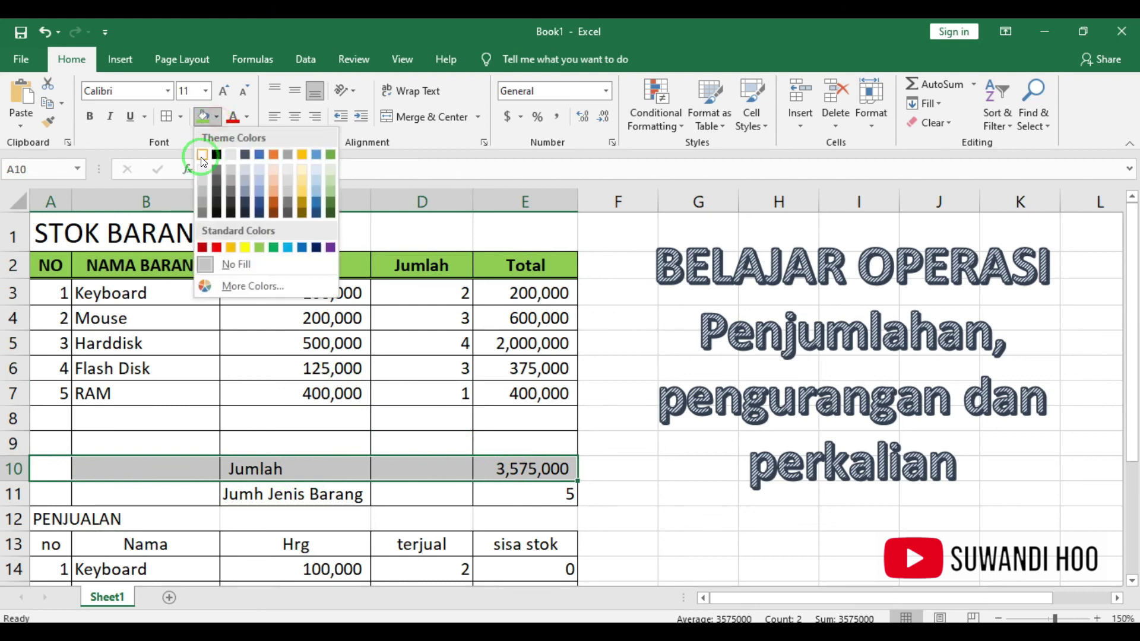
pyautogui.click(200, 194)
# Fill the PENJUALAN header row light green, then check the column E Total and Jumlah formulas
pyautogui.moveTo(48, 544); pyautogui.dragTo(548, 541)
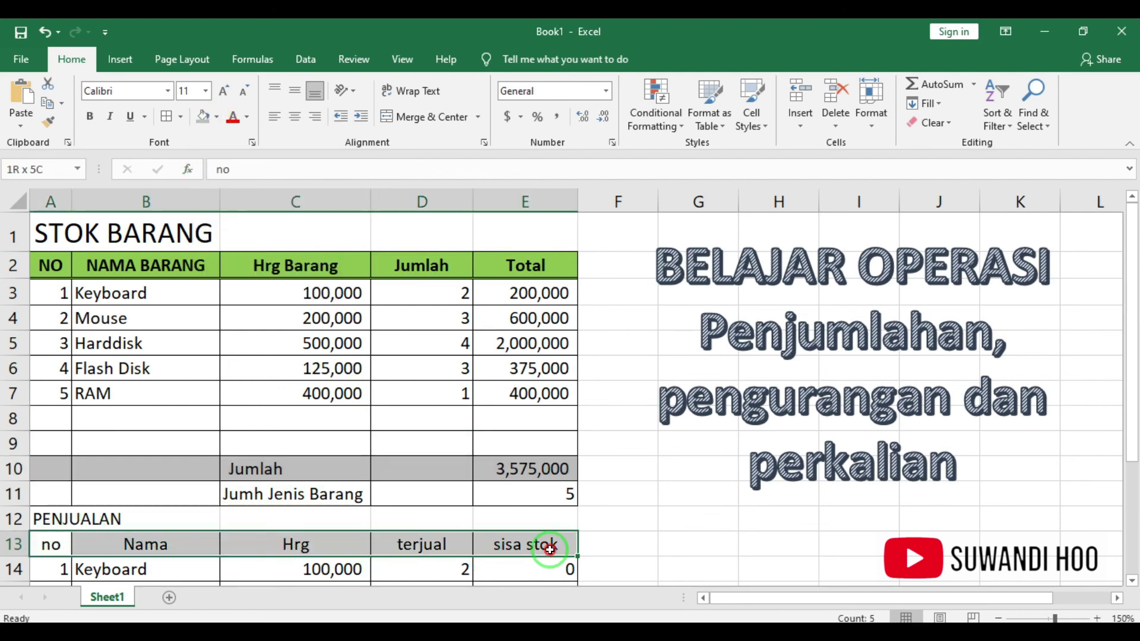
pyautogui.click(216, 116)
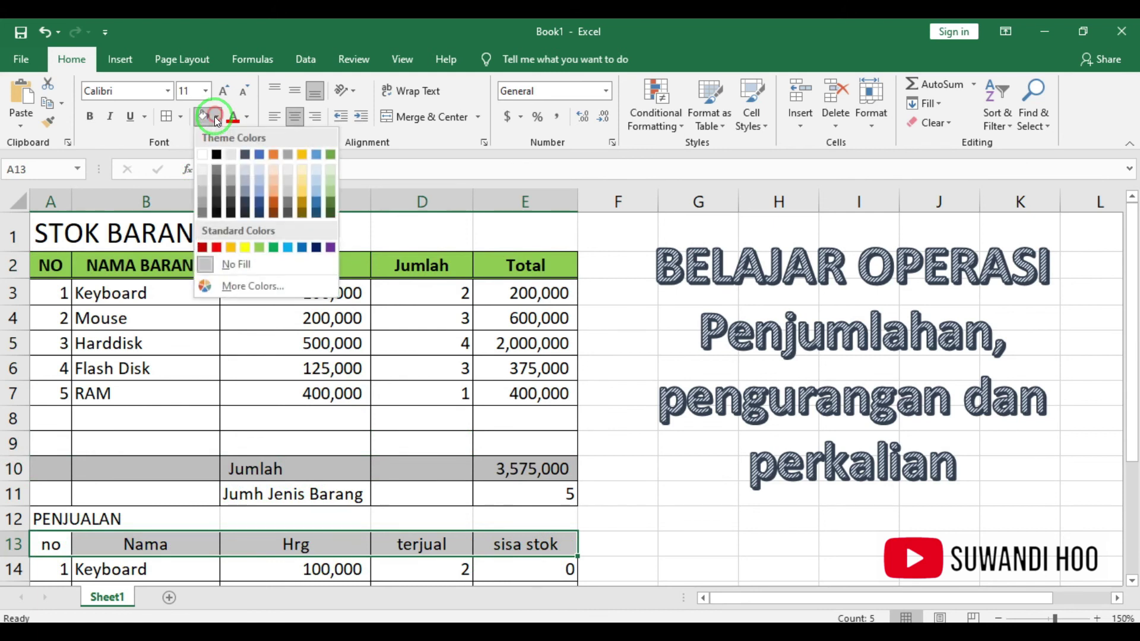
pyautogui.click(262, 247)
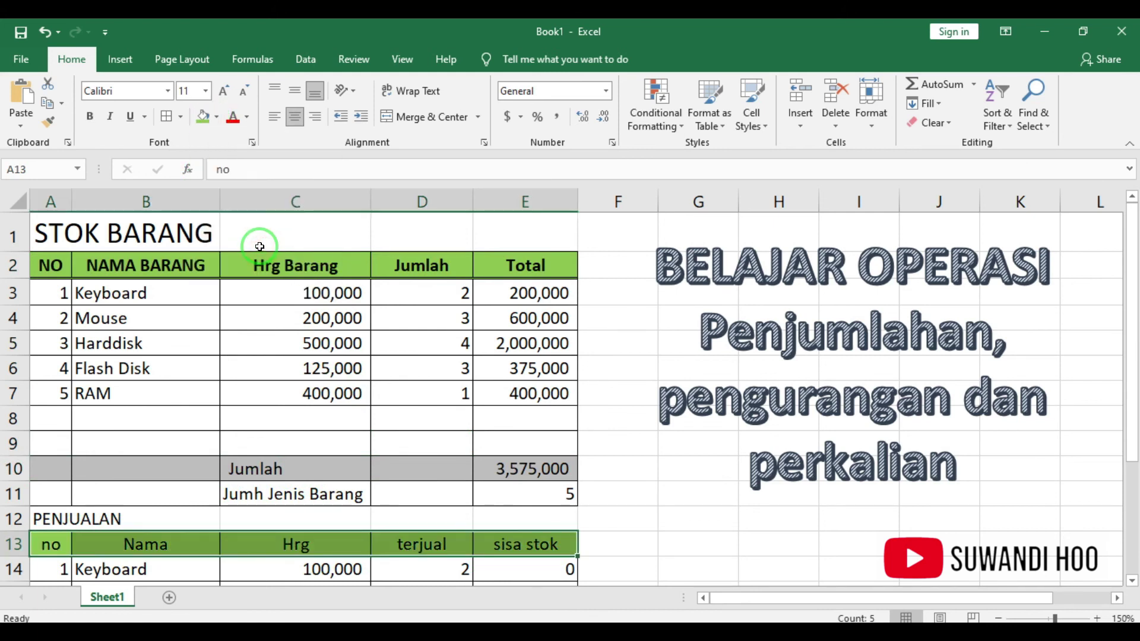
pyautogui.click(548, 396)
pyautogui.click(527, 291)
pyautogui.click(523, 400)
pyautogui.click(519, 470)
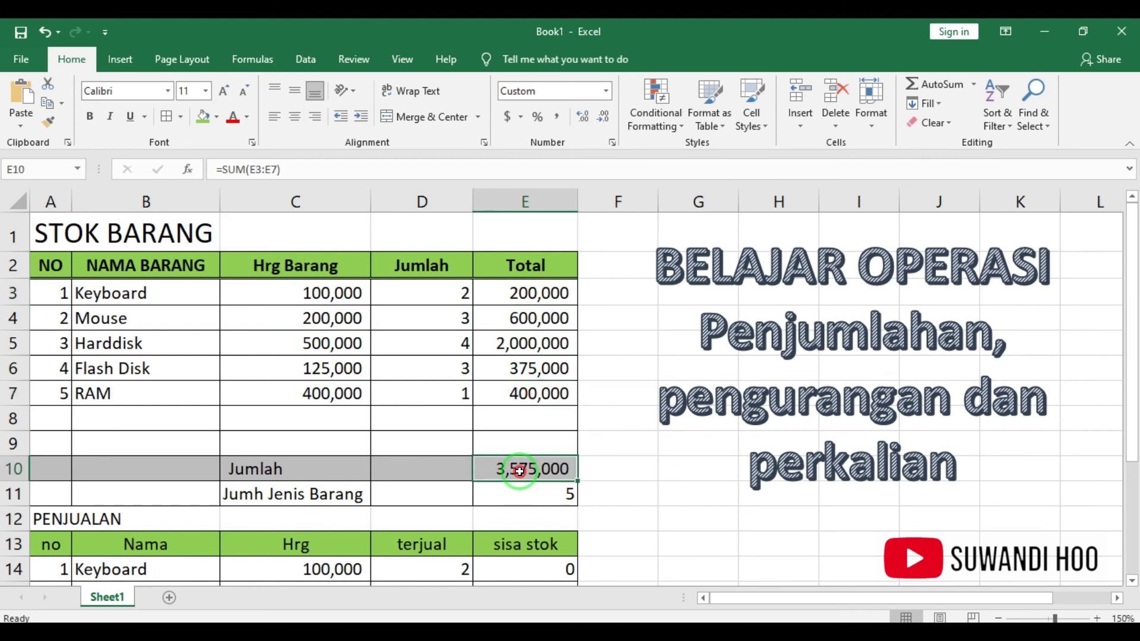